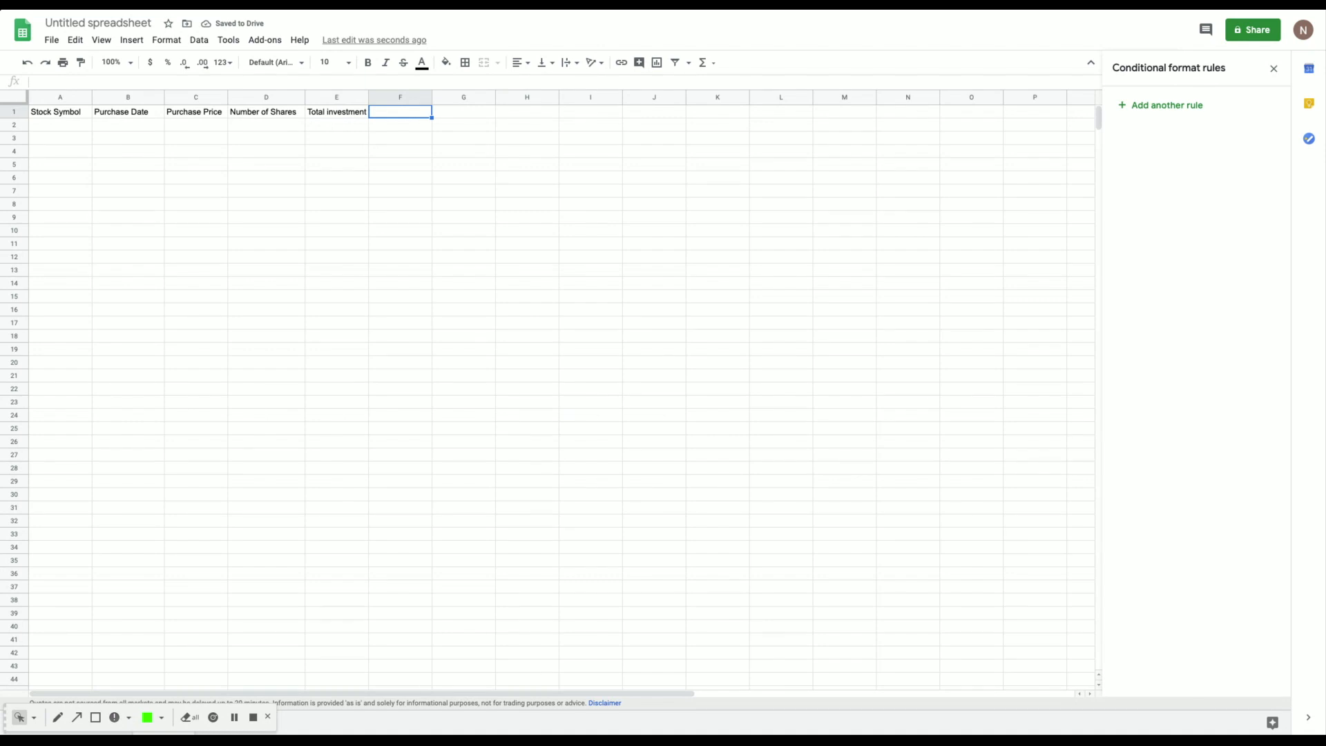
# Enter the column headers "Current Price" in F1 and "Gain/Loss" in G1
pyautogui.write('t')
pyautogui.press('BackSpace')
pyautogui.press('BackSpace')
pyautogui.press('BackSpace')
pyautogui.write('rent Price')
pyautogui.press('Tab')
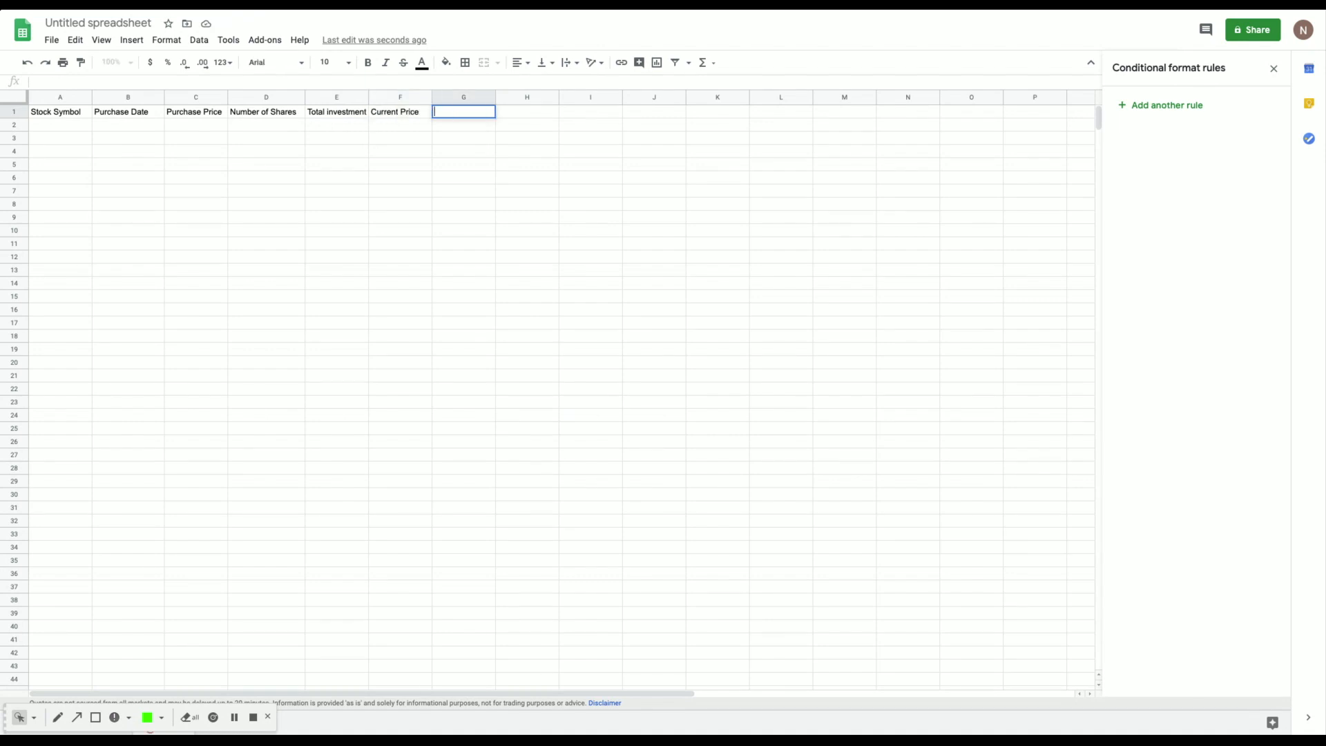
pyautogui.write('Gain/Los')
# Fill the header row A1:G1 with blue and add borders to the cells A2:G6 below it
pyautogui.moveTo(65, 111); pyautogui.dragTo(479, 79)
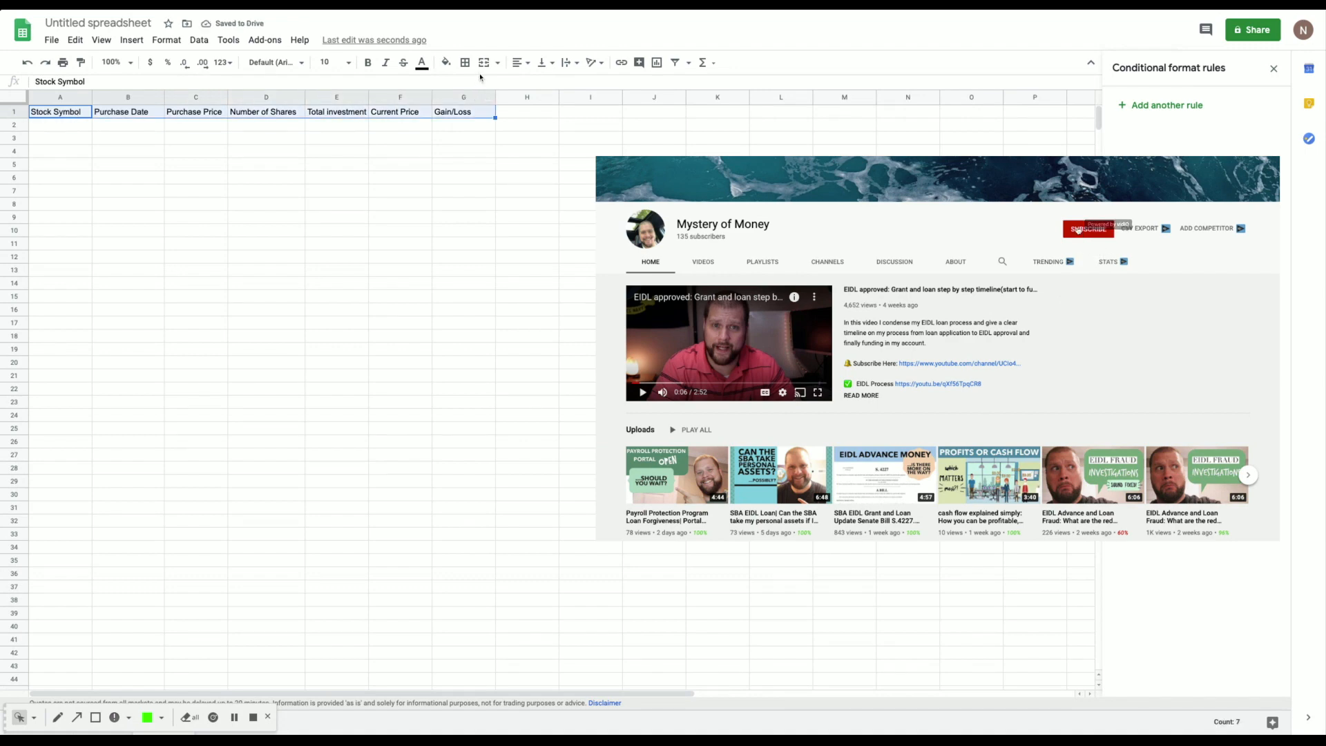
pyautogui.click(446, 62)
pyautogui.click(536, 122)
pyautogui.click(66, 128)
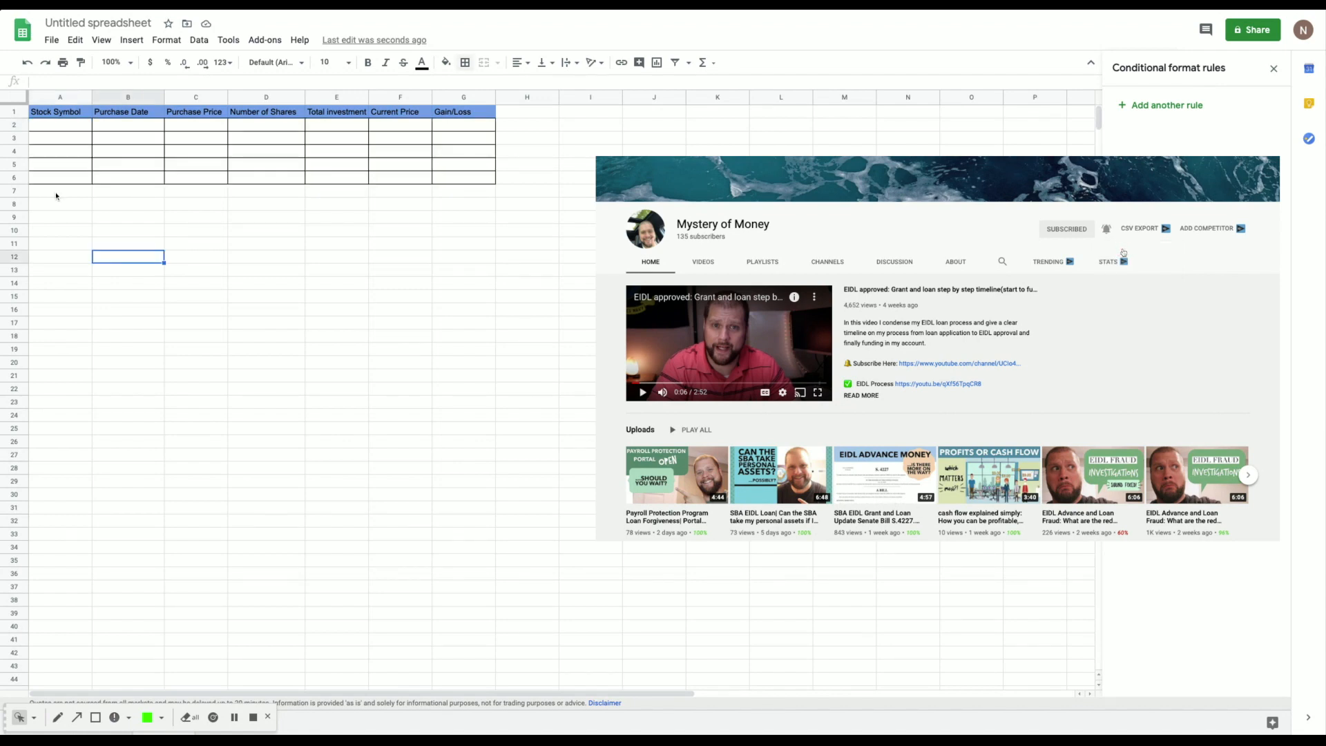
# Enter the label "Totals" in A7 and fill the row A7:G7 with blue
pyautogui.click(55, 193)
pyautogui.write('Totals')
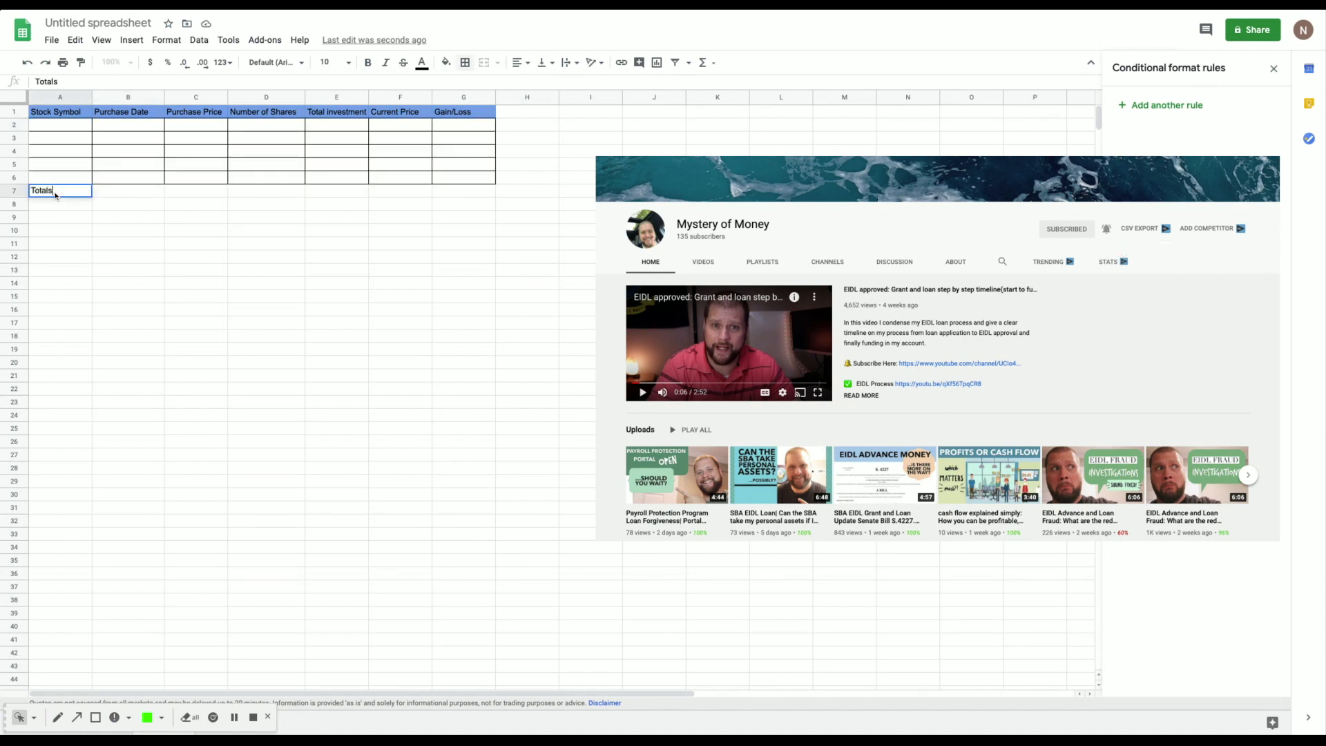
pyautogui.moveTo(78, 194); pyautogui.dragTo(463, 192)
pyautogui.click(447, 63)
pyautogui.click(549, 172)
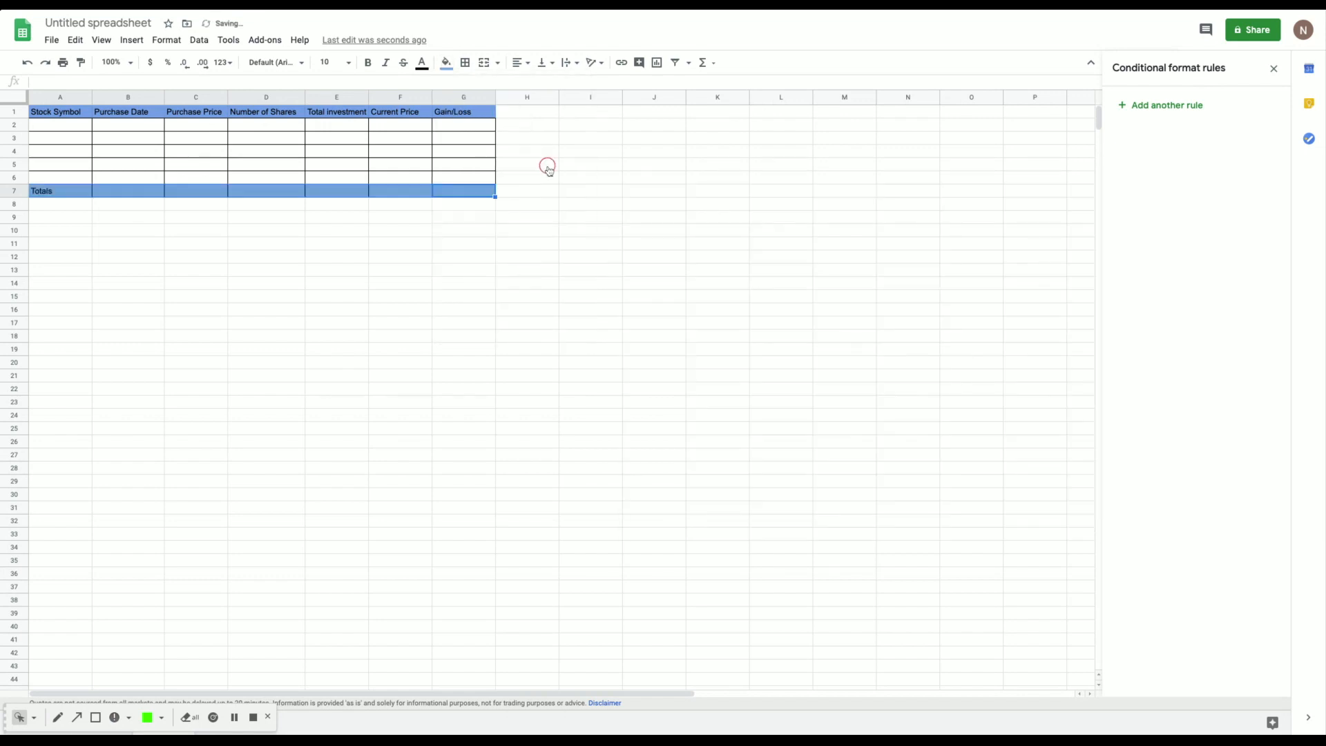
pyautogui.click(445, 243)
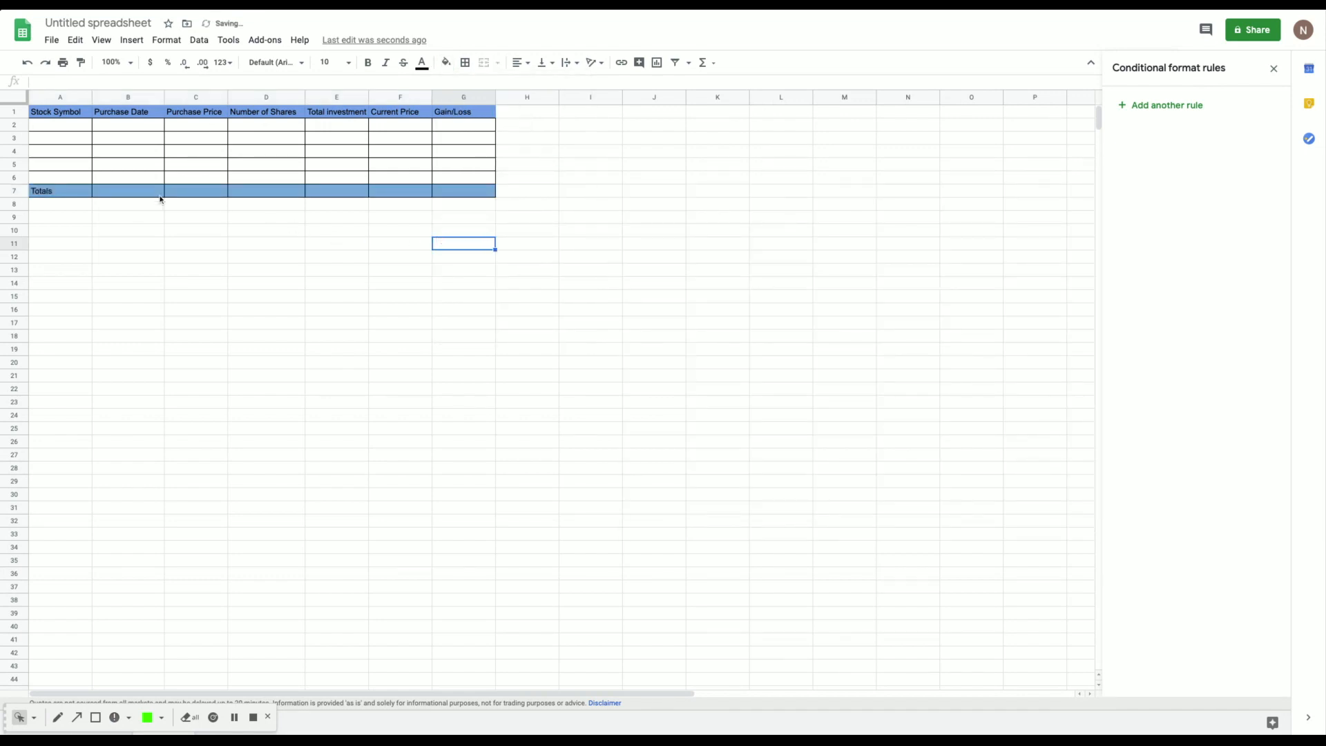
# Enter the stock symbols AAPL, TWTR, TSLA, NFLX and F in cells A2 to A6
pyautogui.click(58, 129)
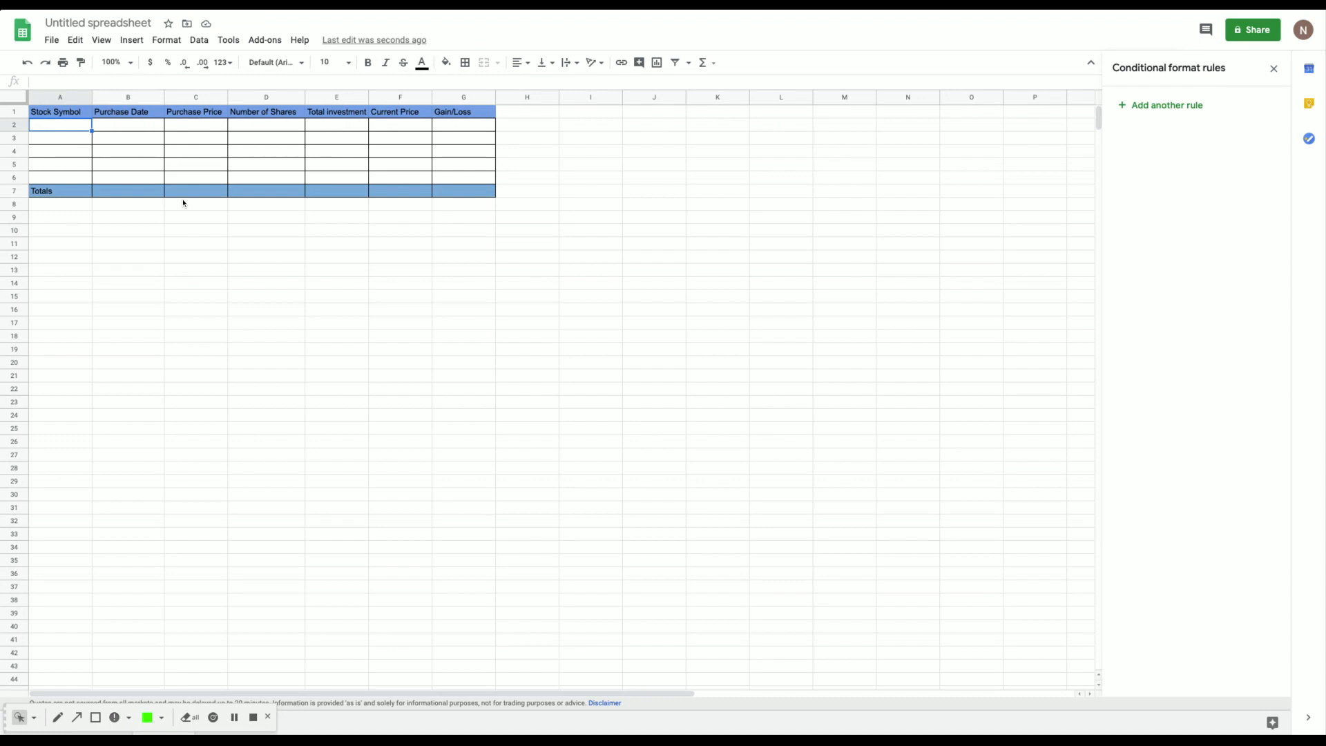
pyautogui.write('AAPL')
pyautogui.press('Return')
pyautogui.write('TWTR')
pyautogui.press('Return')
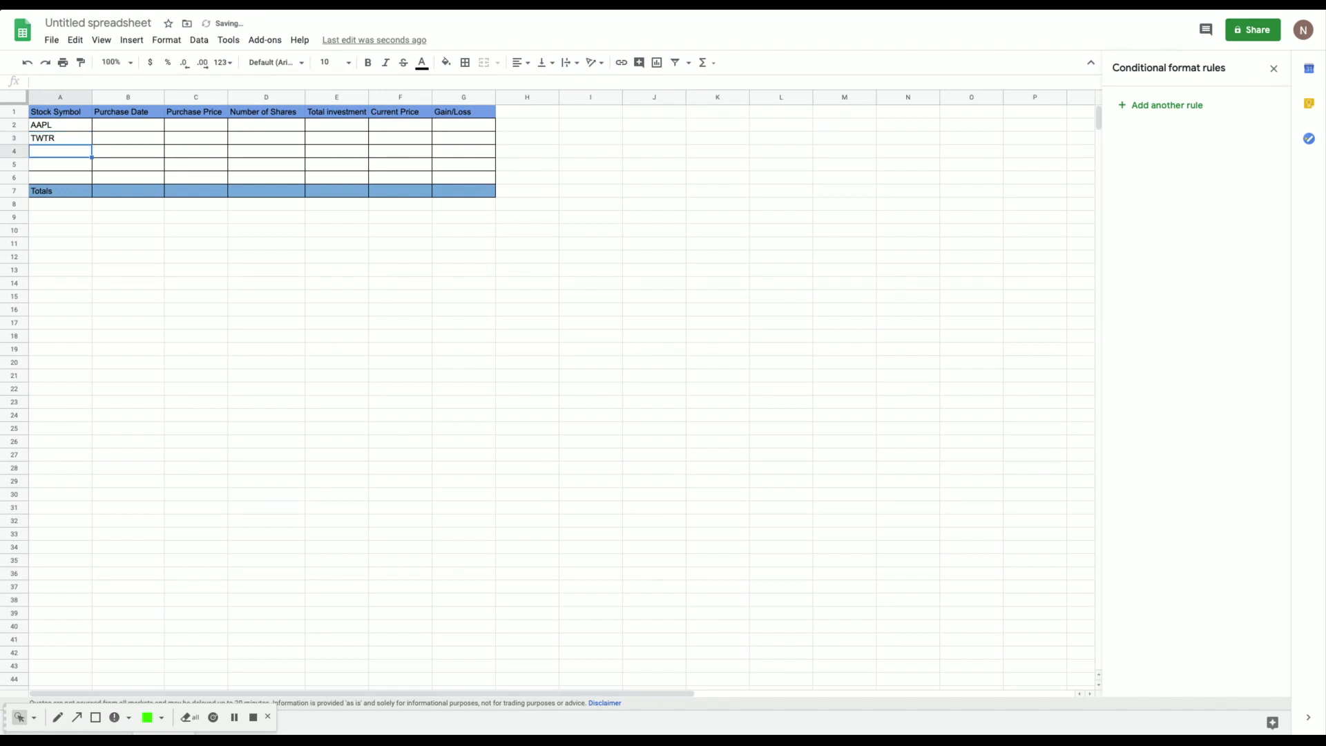
pyautogui.write('TSLA')
pyautogui.press('Return')
pyautogui.write('NFLX')
pyautogui.press('Return')
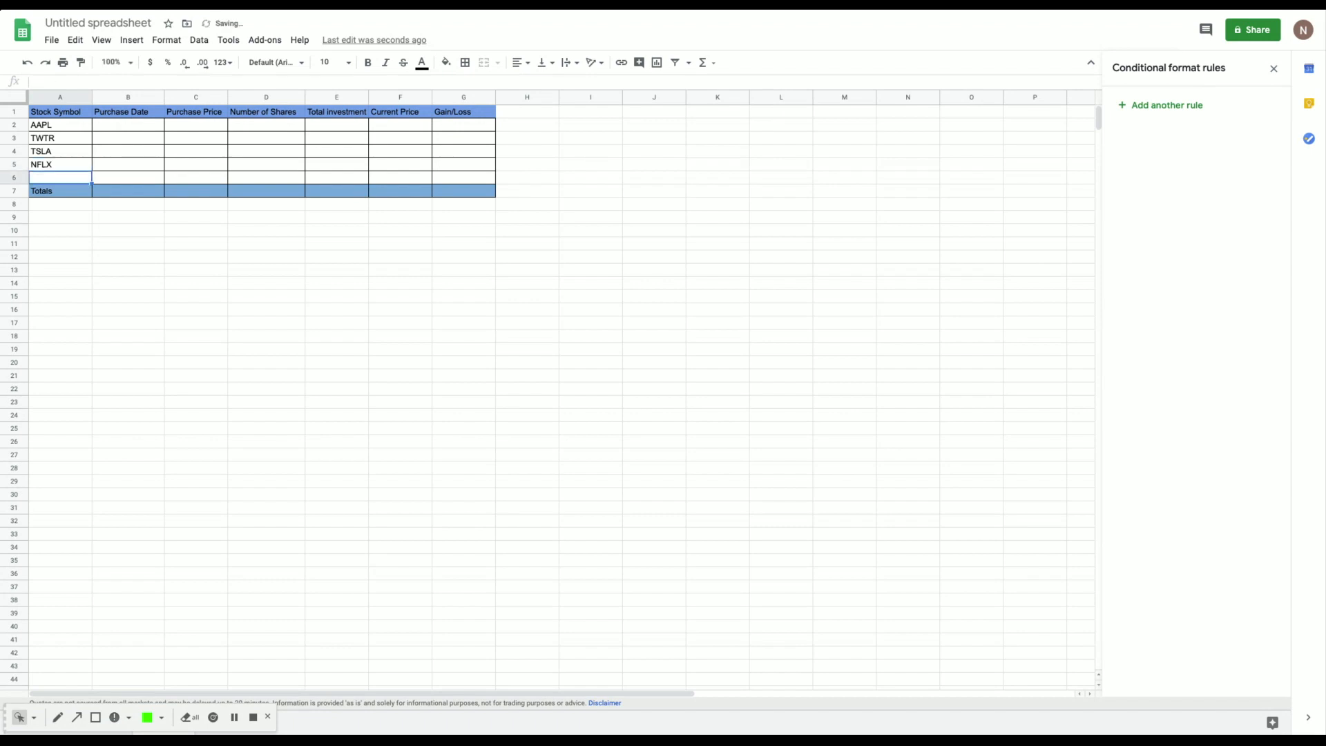
pyautogui.write('F')
# Enter the purchase dates 12/4/2015, 3/7/2016, 2/16/2019, 4/25/2015 and 8/12/2020 in cells B2 to B6
pyautogui.click(126, 129)
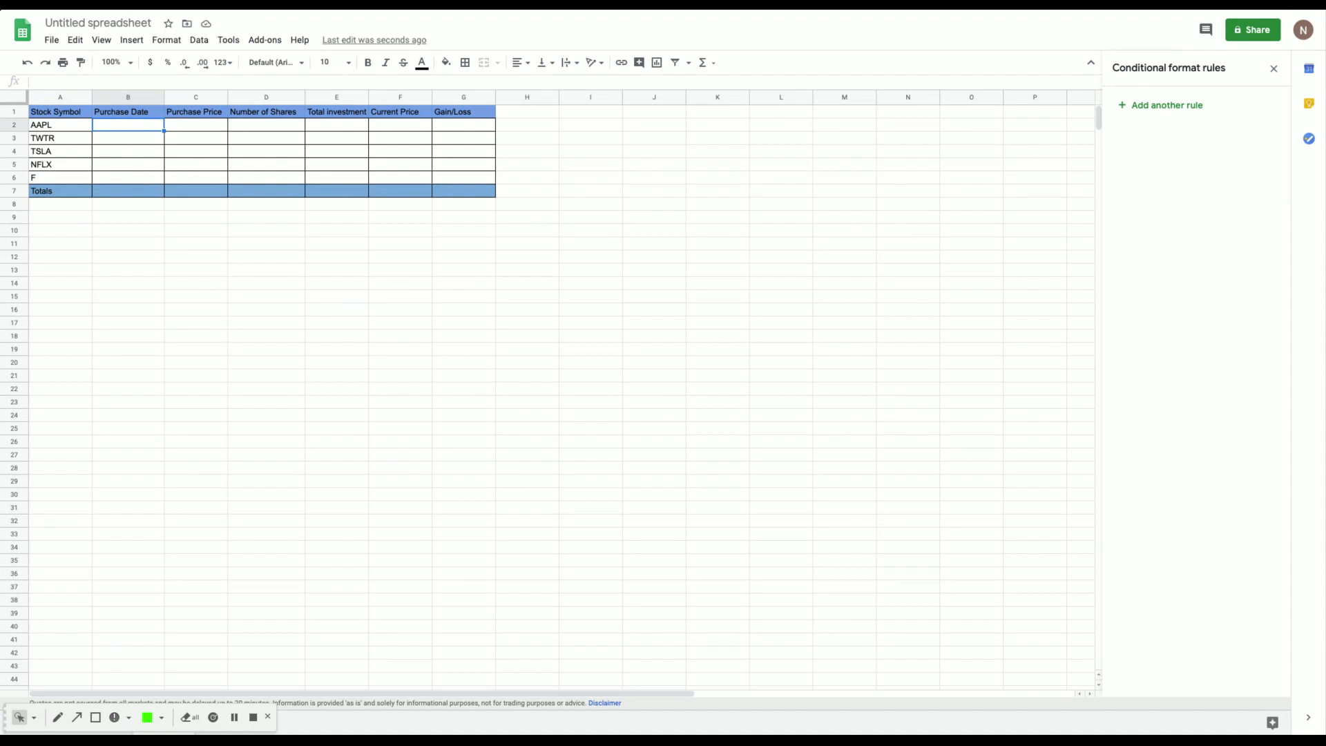
pyautogui.write('12/4/')
pyautogui.write('2015')
pyautogui.press('Return')
pyautogui.write('3/7/2016')
pyautogui.press('Return')
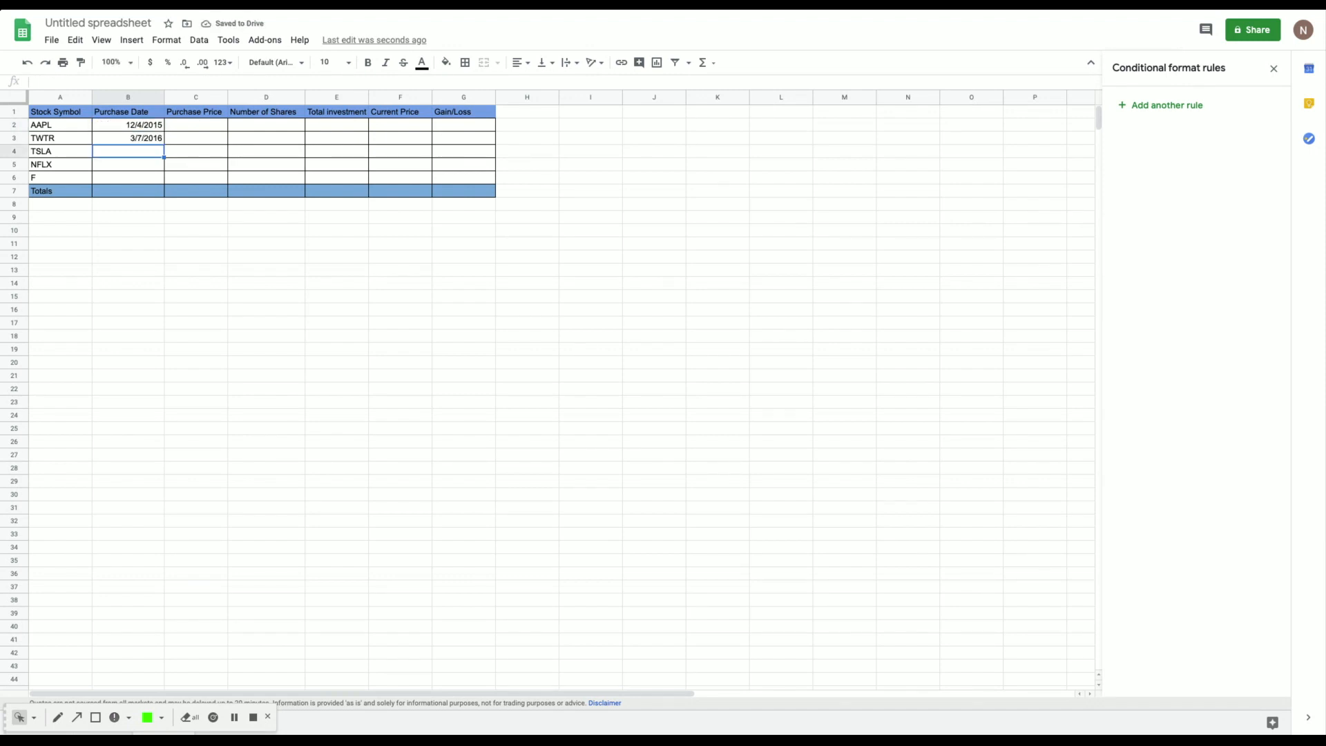
pyautogui.write('2/')
pyautogui.write('16/2019')
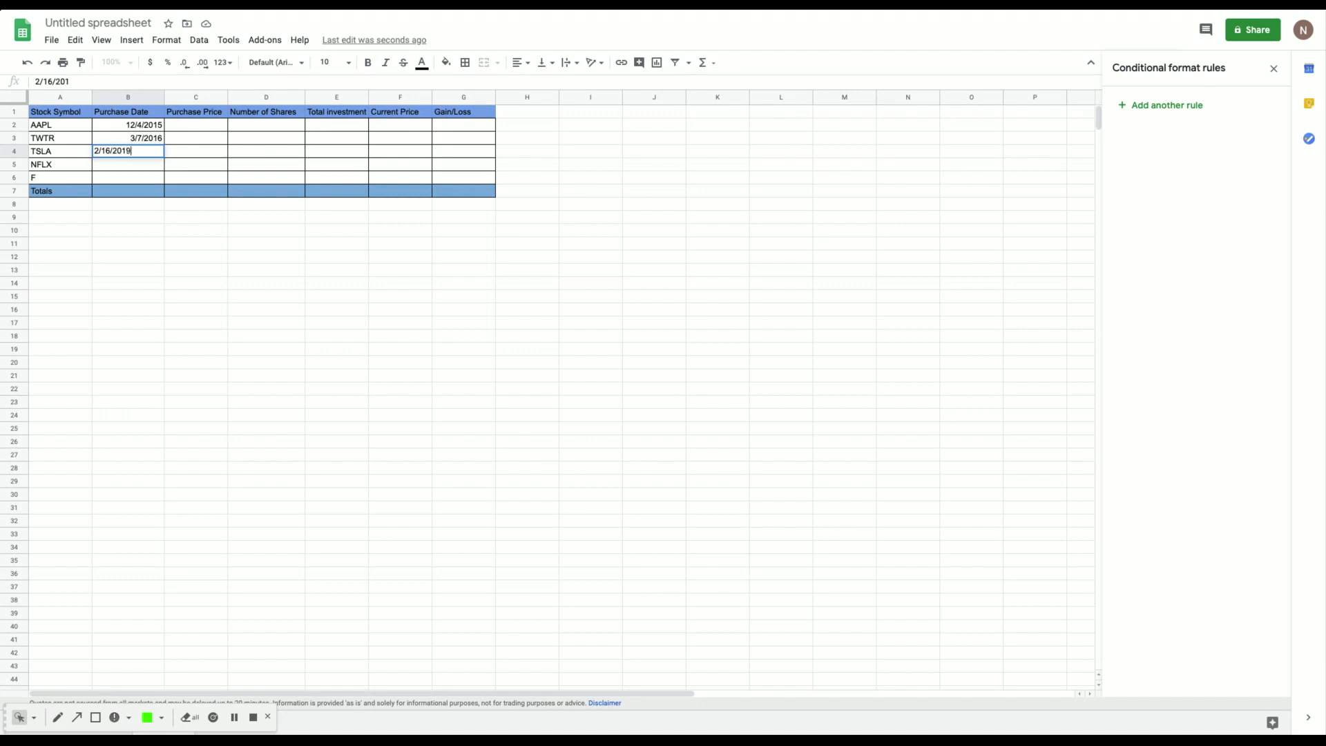
pyautogui.press('Return')
pyautogui.write('4/25/2015')
pyautogui.press('Return')
pyautogui.write('8/12/2020')
pyautogui.press('Tab')
pyautogui.click(194, 126)
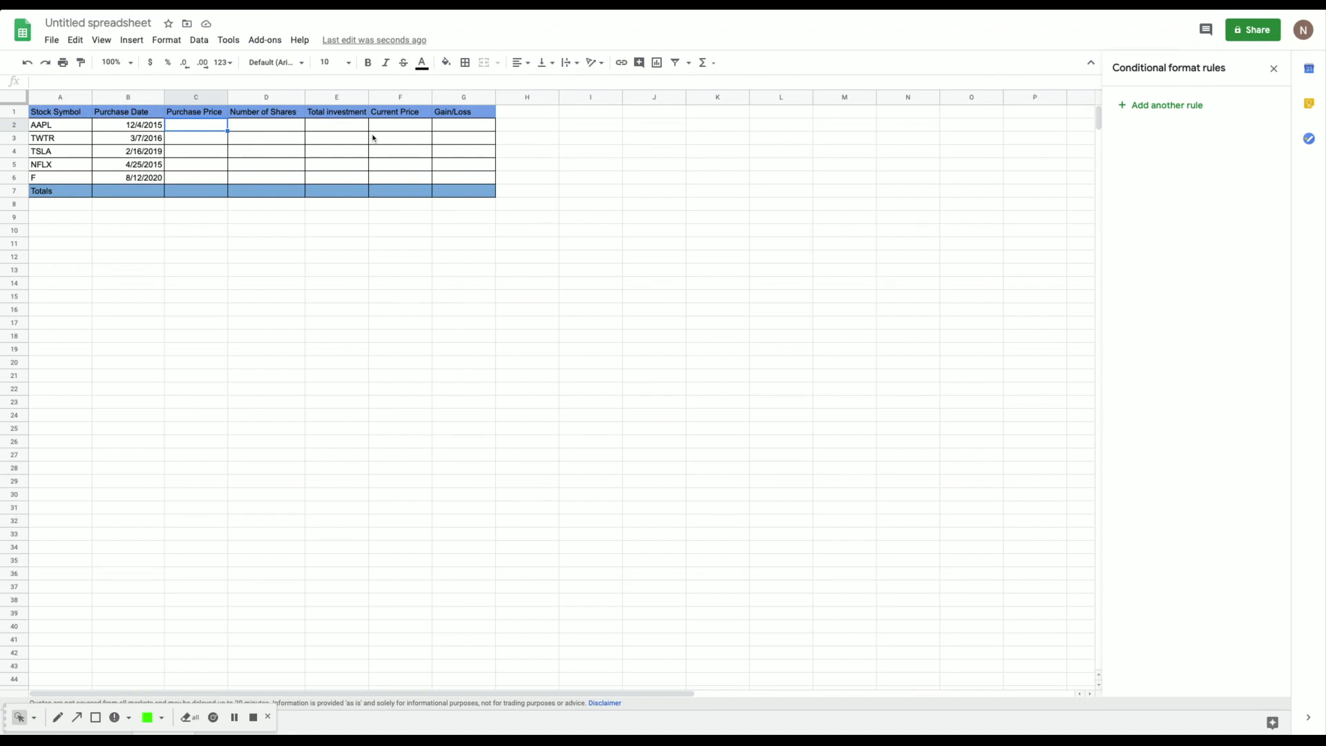
# Enter the formula =GOOGLEFINANCE(A2,"price") in F2 to fetch the current price of AAPL
pyautogui.click(399, 127)
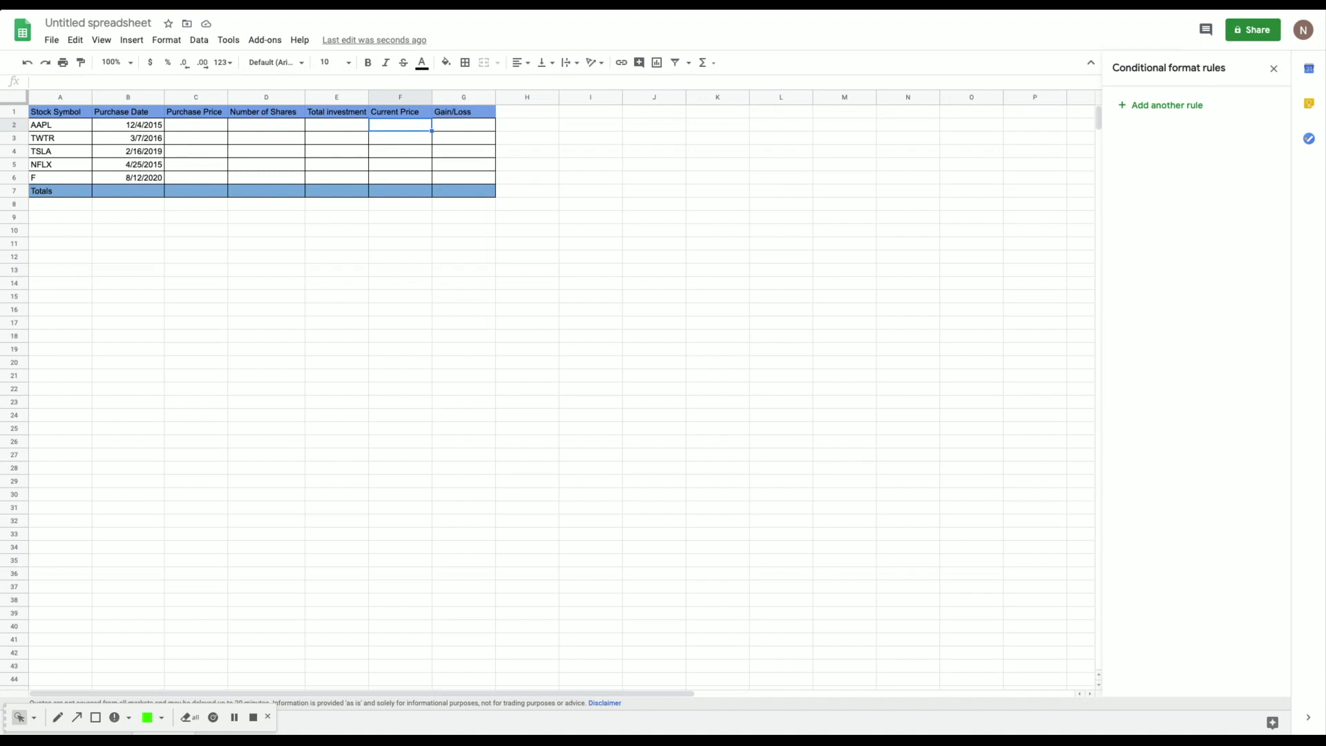
pyautogui.write('=go')
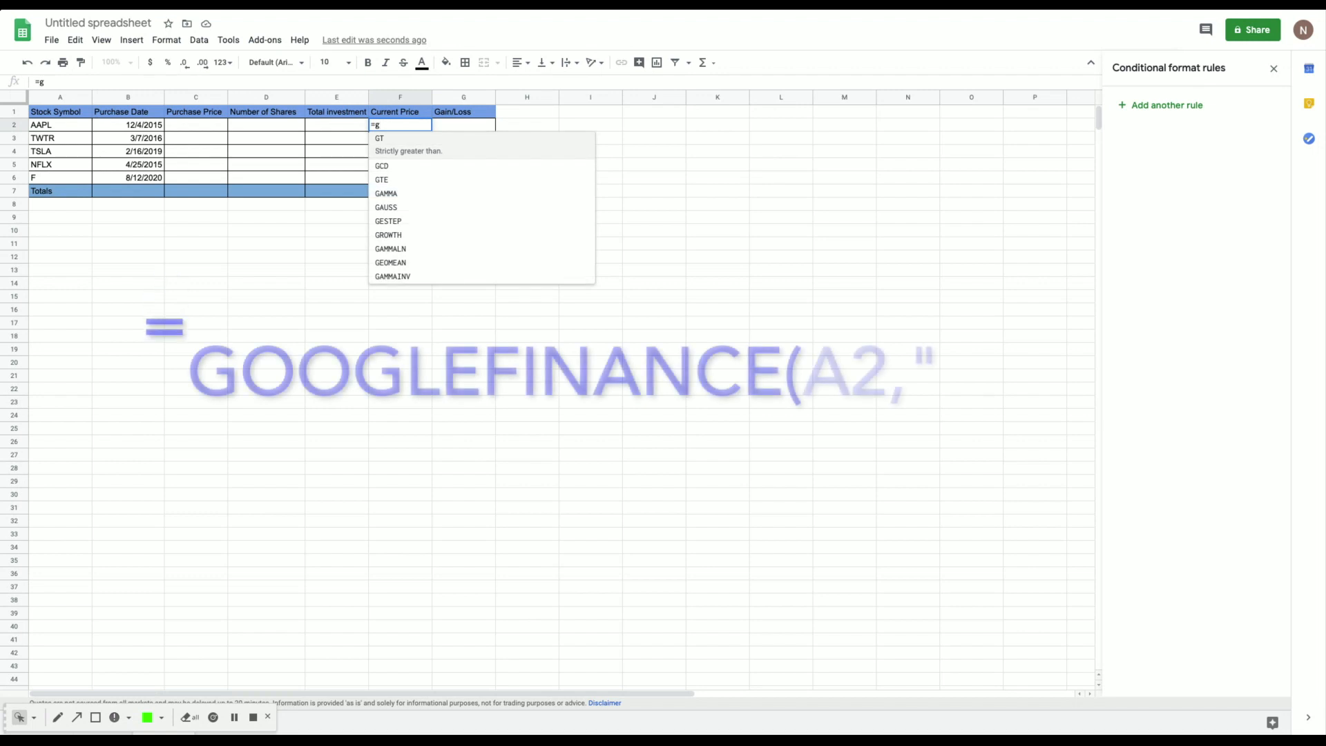
pyautogui.press('Tab')
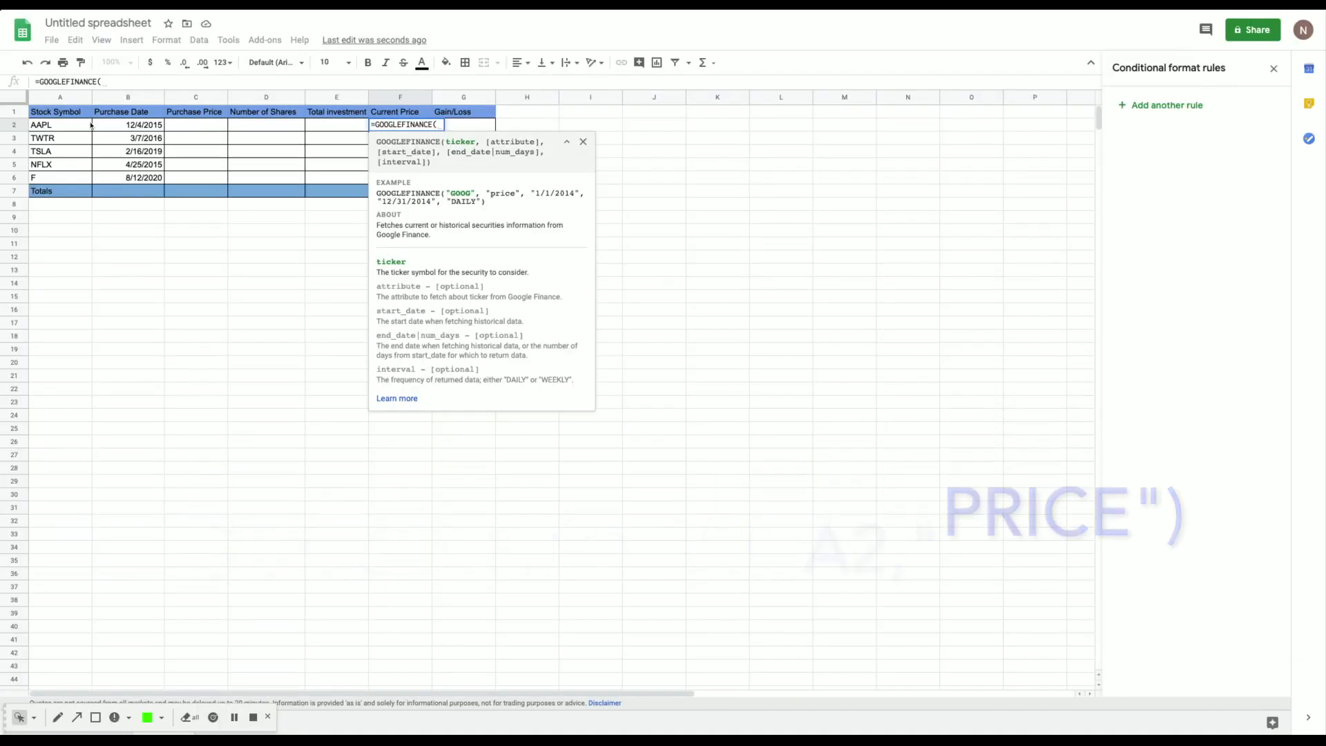
pyautogui.click(90, 125)
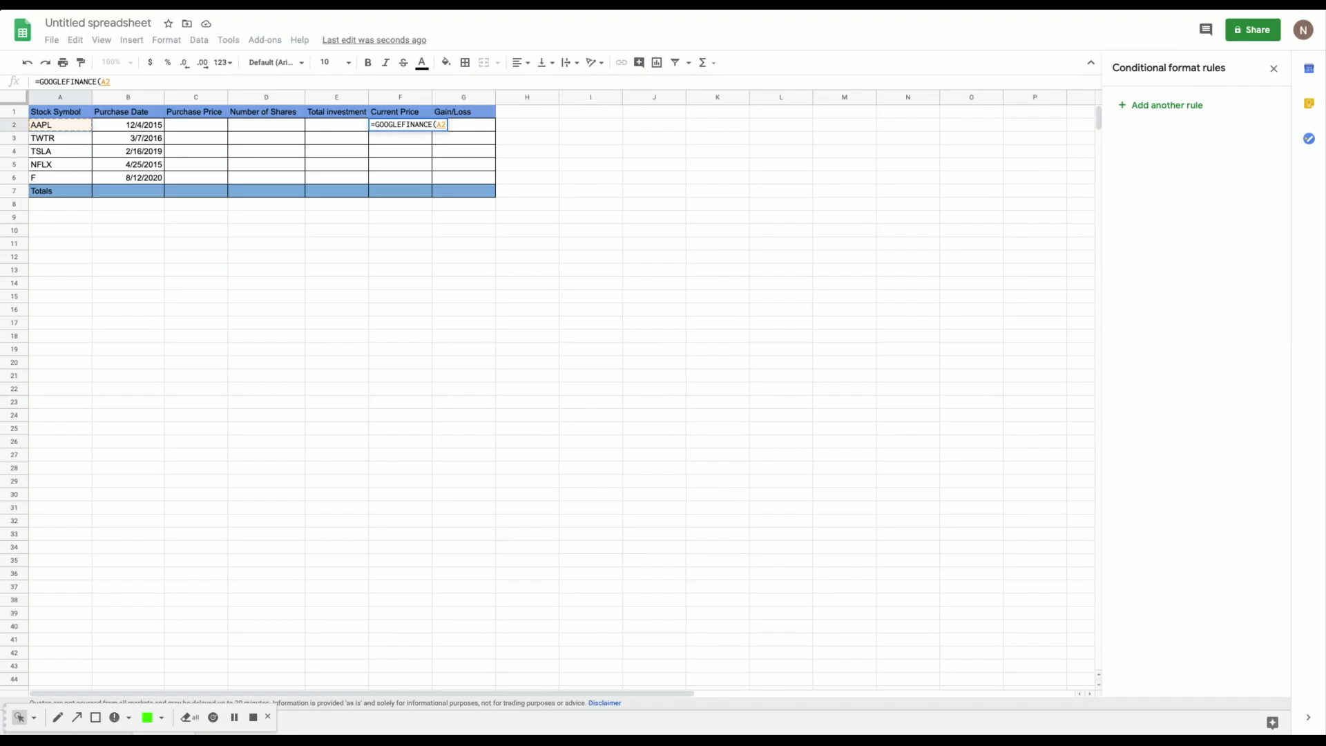
pyautogui.write(',')
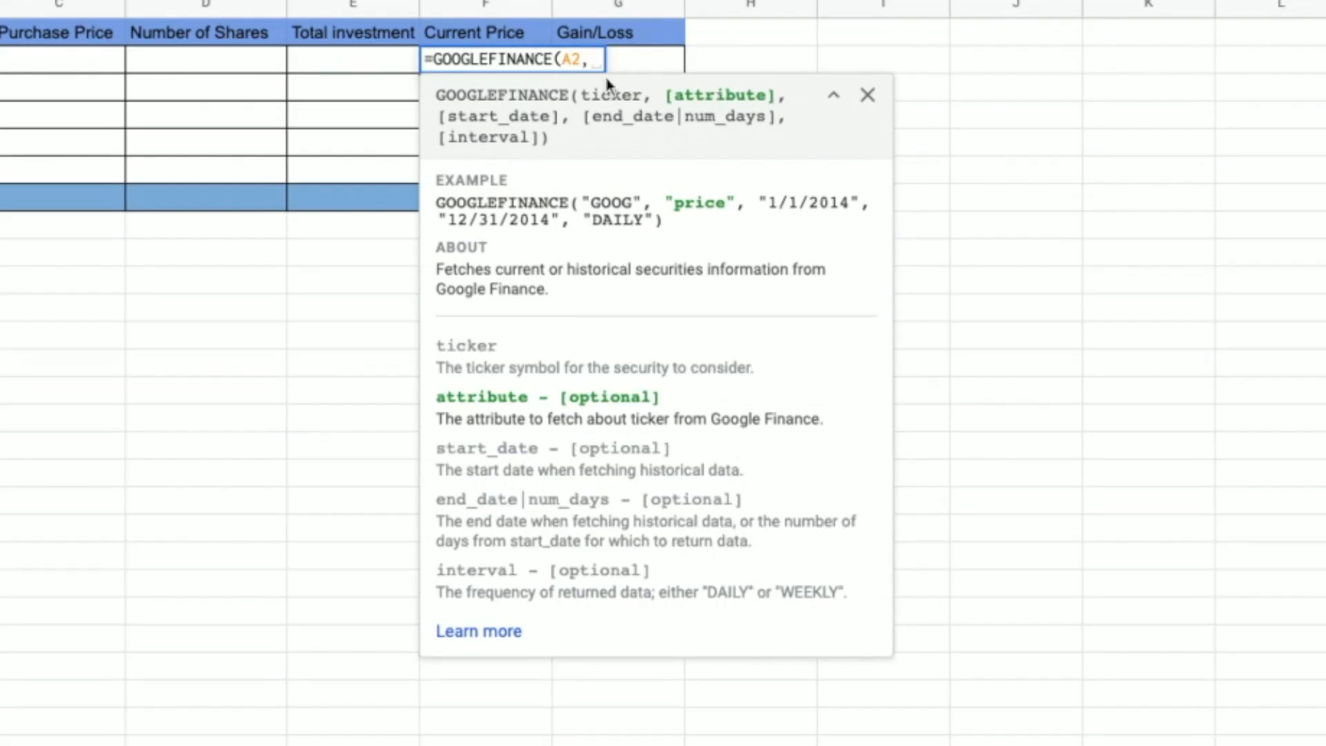
pyautogui.write('"')
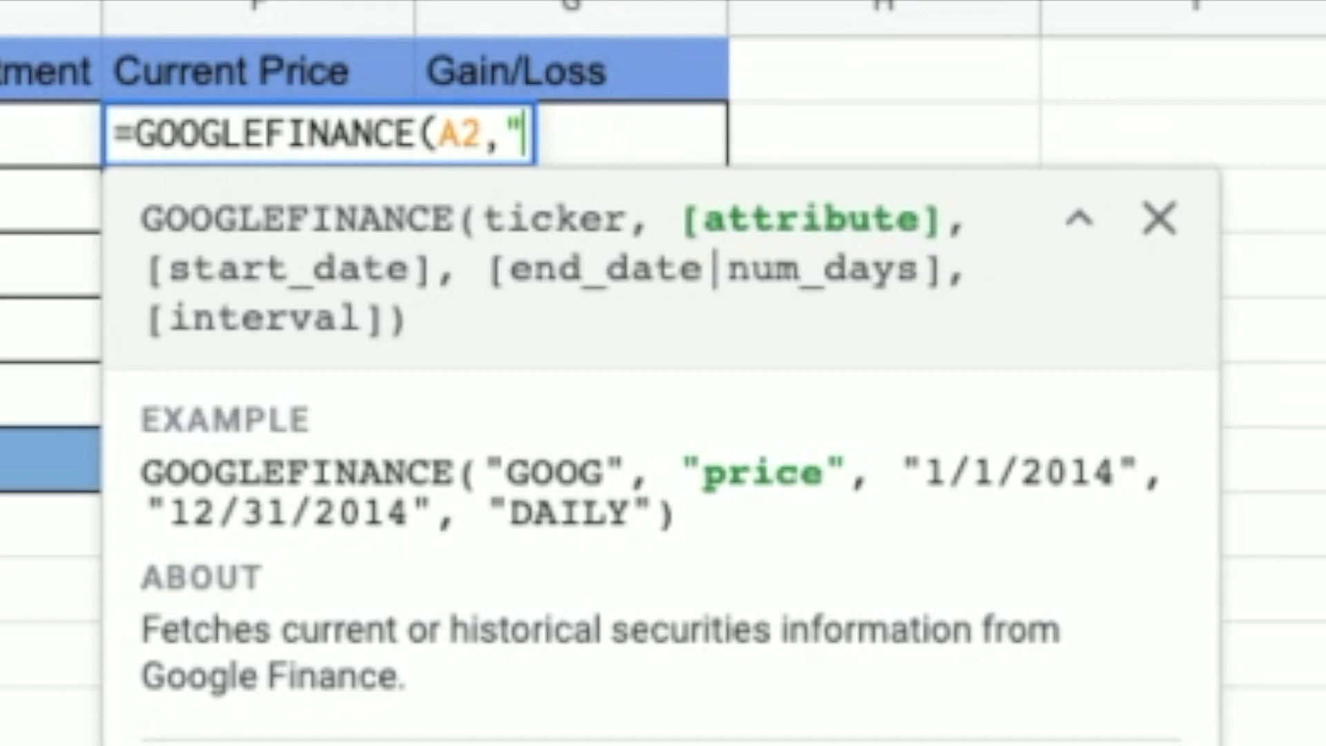
pyautogui.write('price')
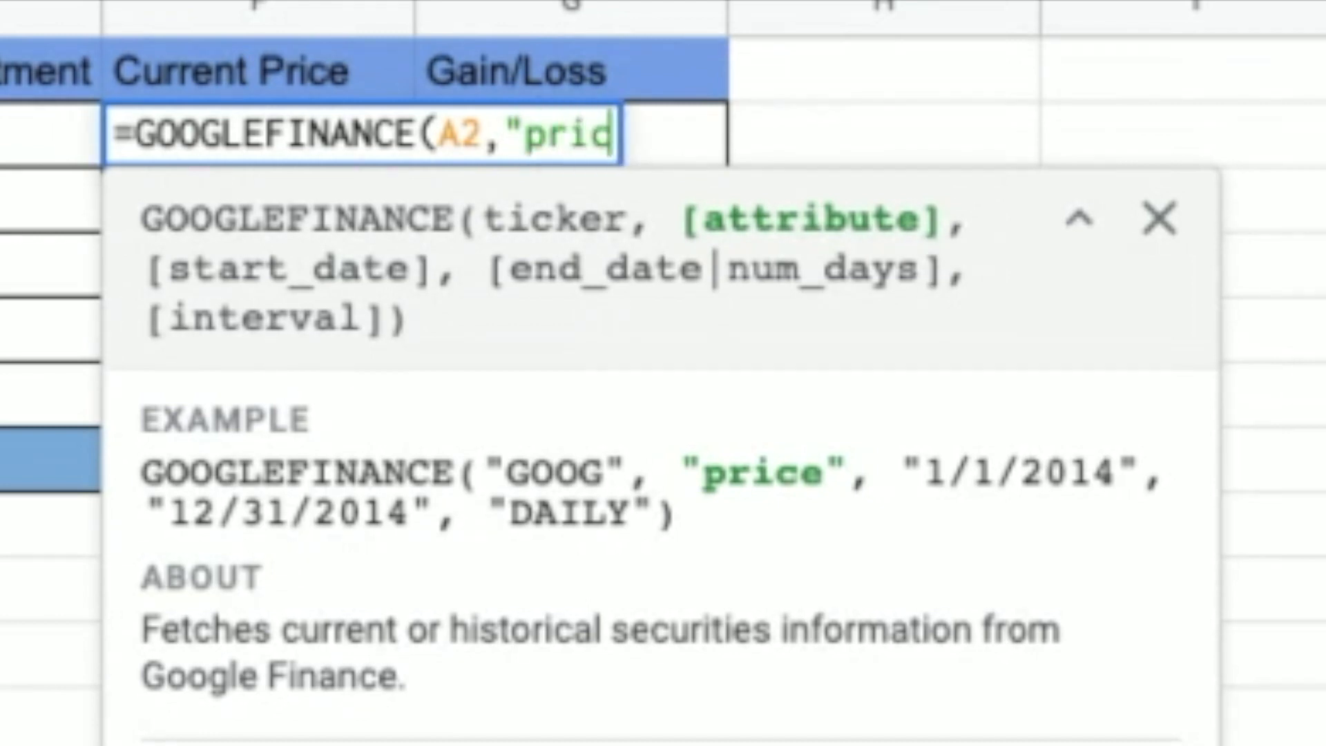
pyautogui.write('"')
pyautogui.press('Return')
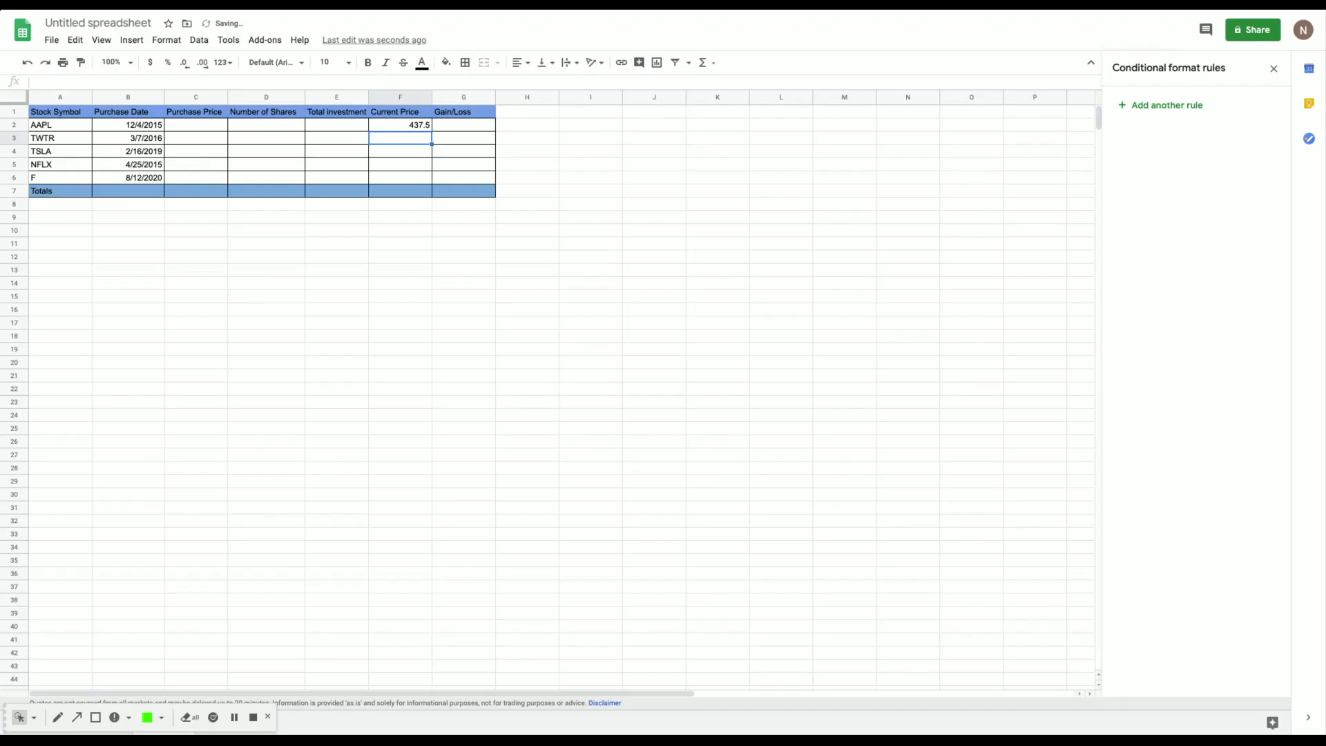
# Format the Current Price cells F2:F6 as currency and copy the F2 formula down to F6
pyautogui.click(297, 152)
pyautogui.moveTo(769, 241); pyautogui.dragTo(761, 326)
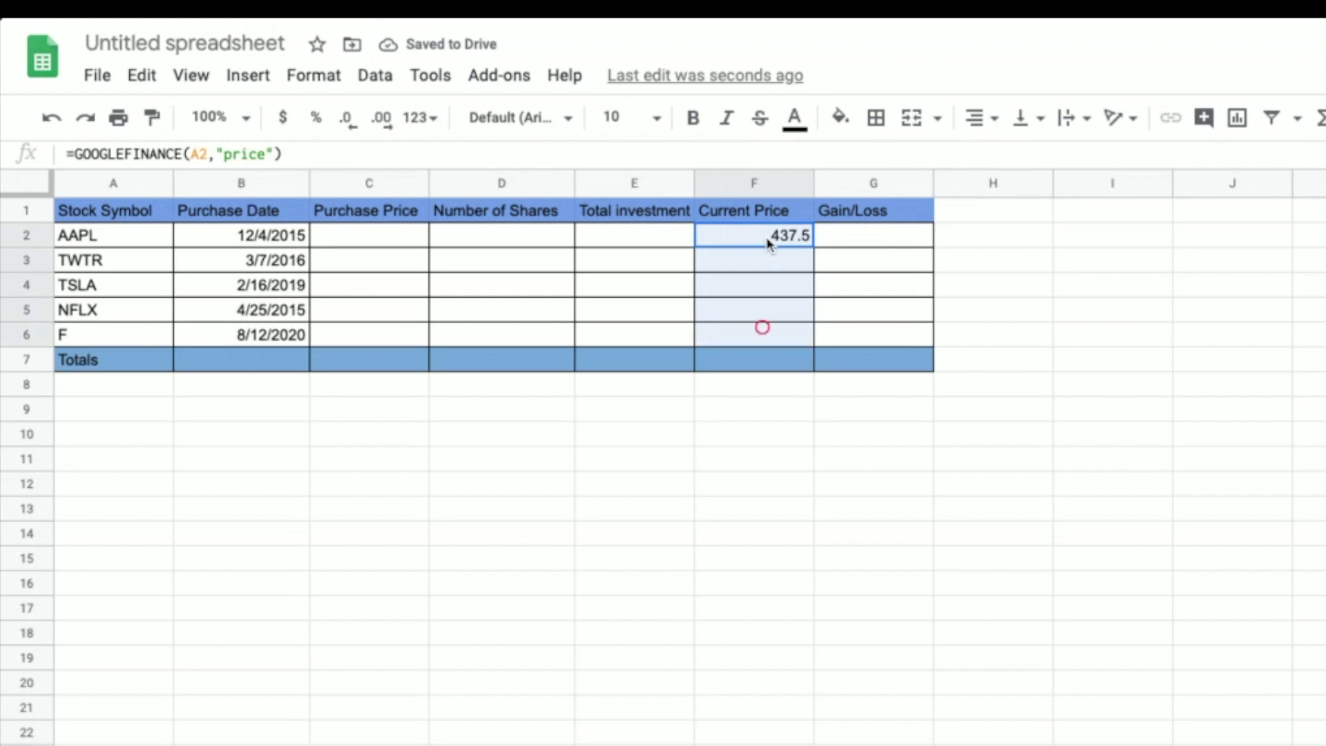
pyautogui.click(285, 122)
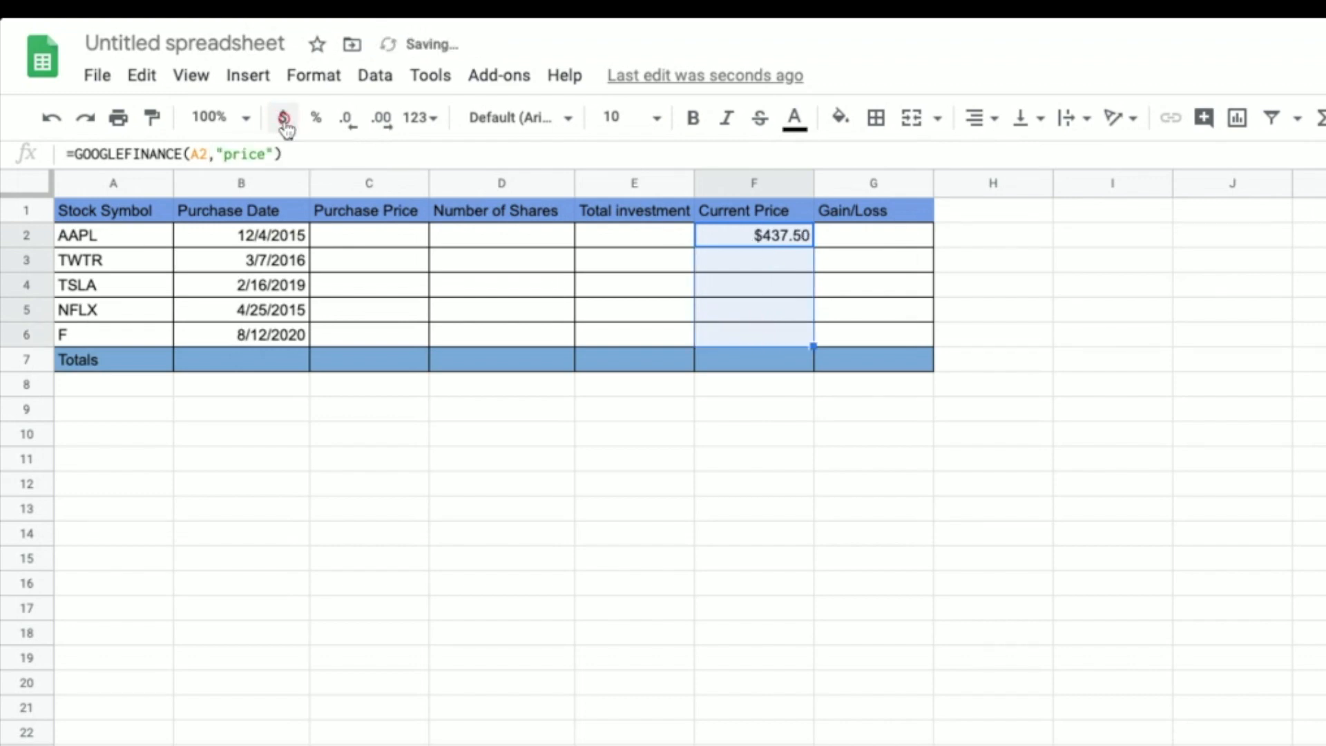
pyautogui.click(782, 236)
pyautogui.moveTo(747, 304); pyautogui.dragTo(747, 464)
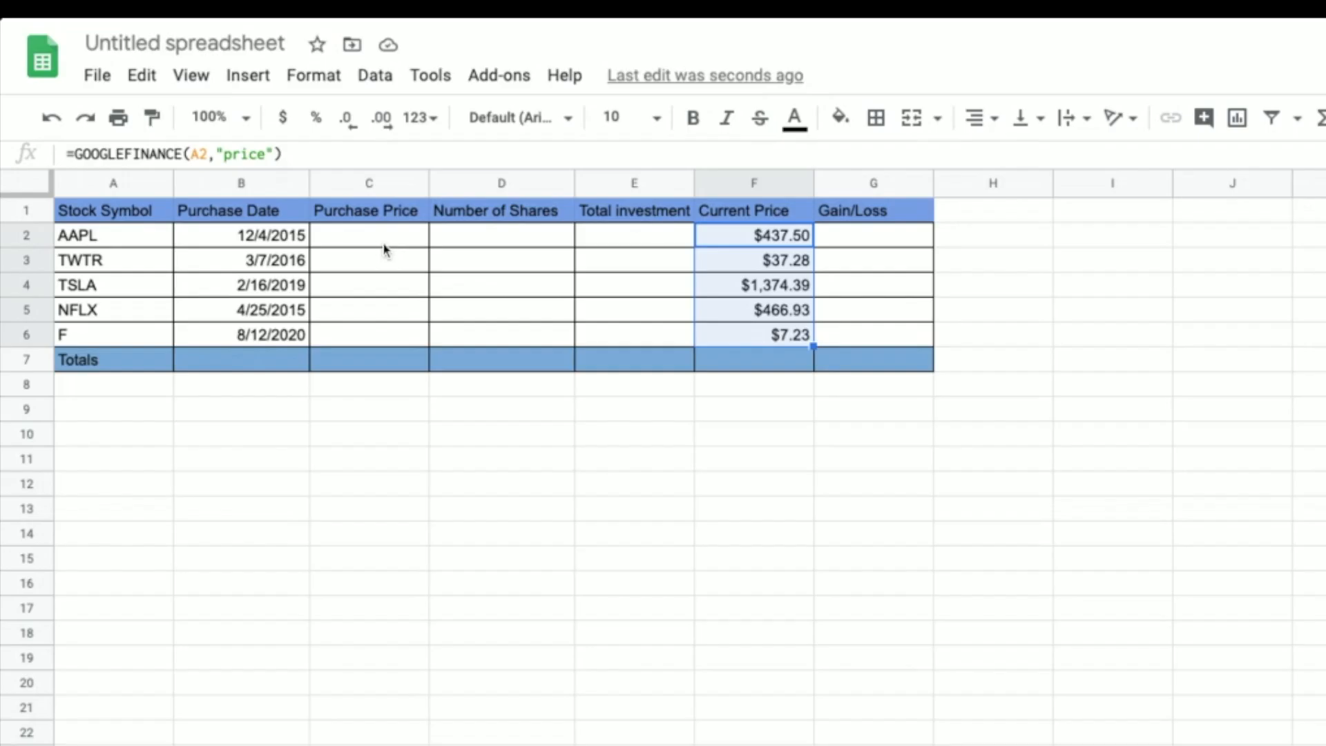
# Enter a purchase price of 350.00 in C2 and 10 shares in D2 for AAPL
pyautogui.click(608, 302)
pyautogui.press('Return')
pyautogui.write('3')
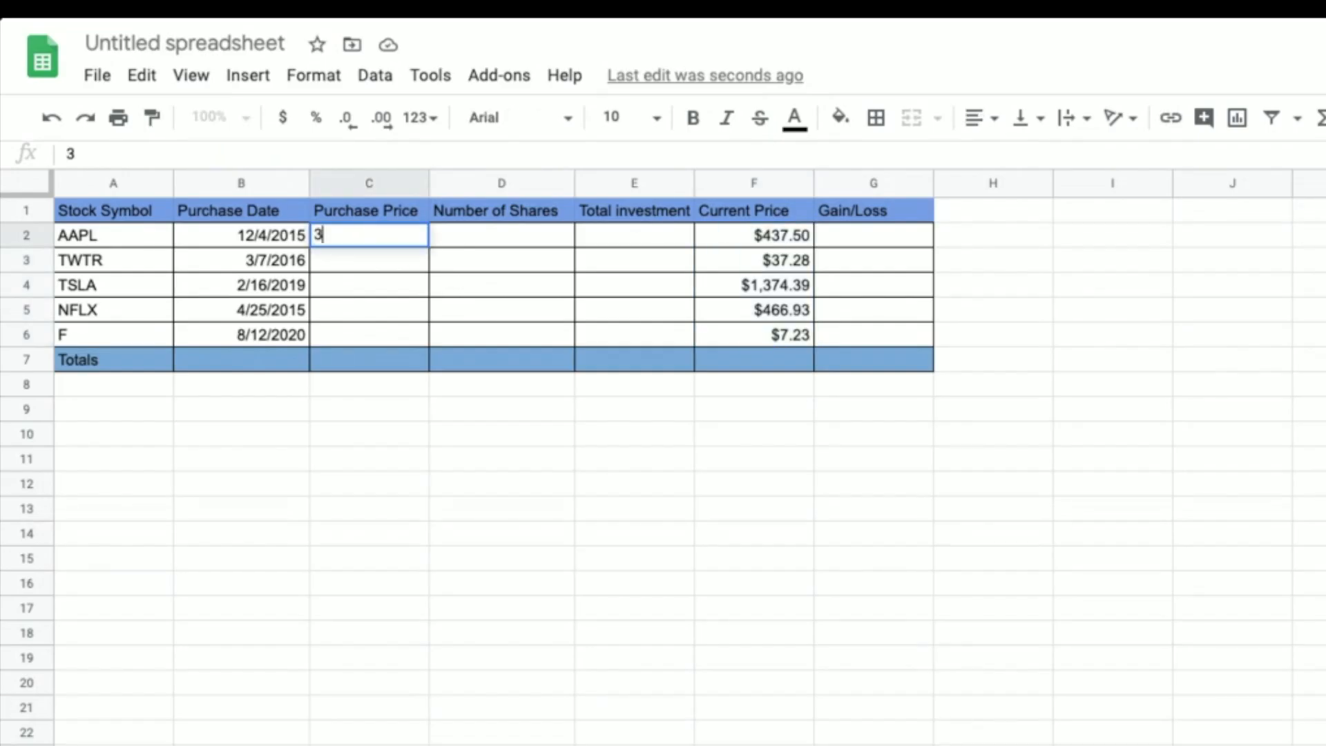
pyautogui.write('50.00')
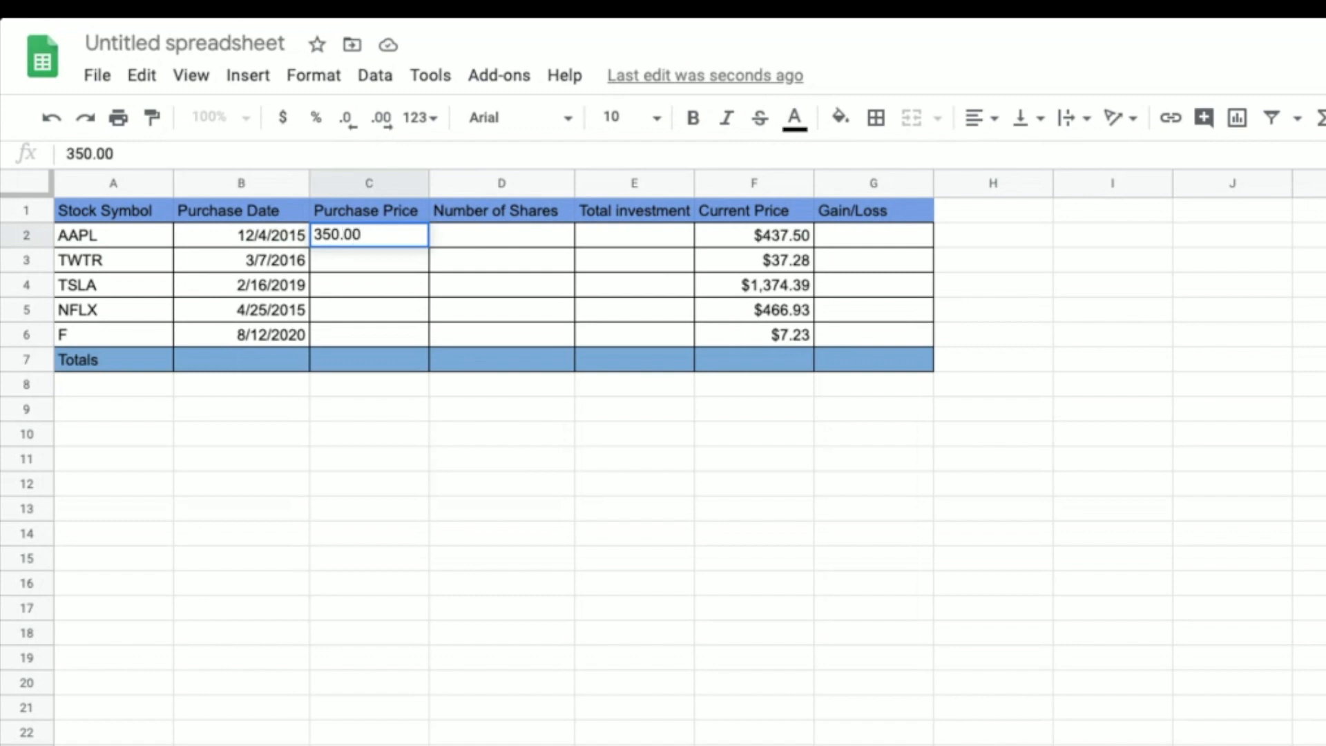
pyautogui.press('Tab')
pyautogui.write('10')
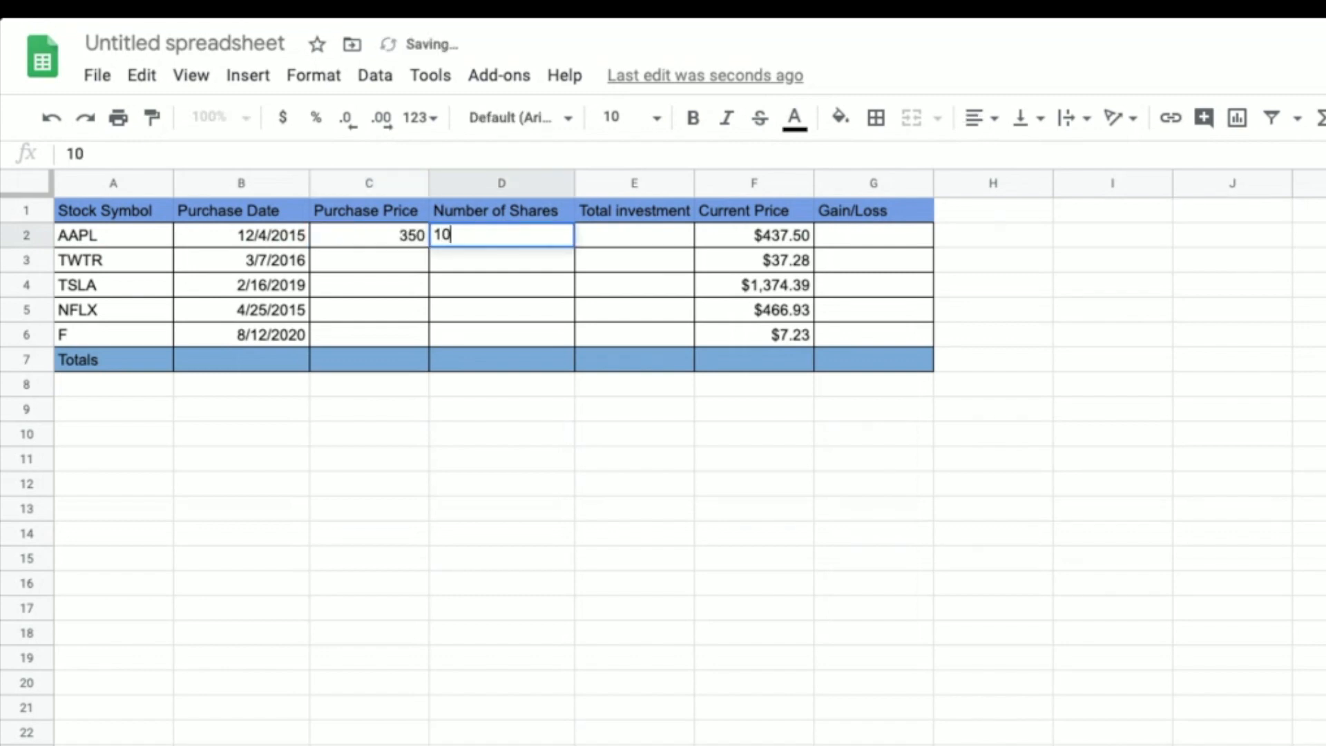
pyautogui.press('Tab')
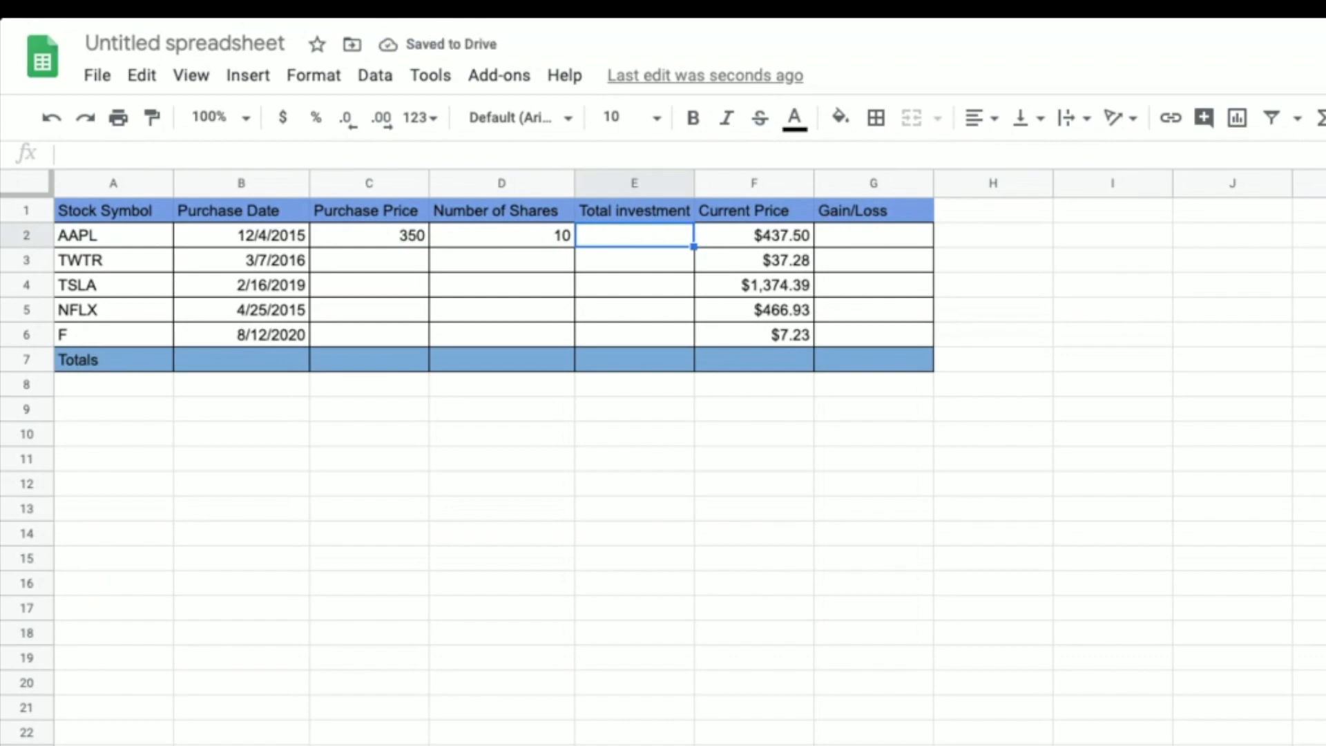
# Calculate the AAPL total investment in E2 with the formula =C2*D2
pyautogui.write('=')
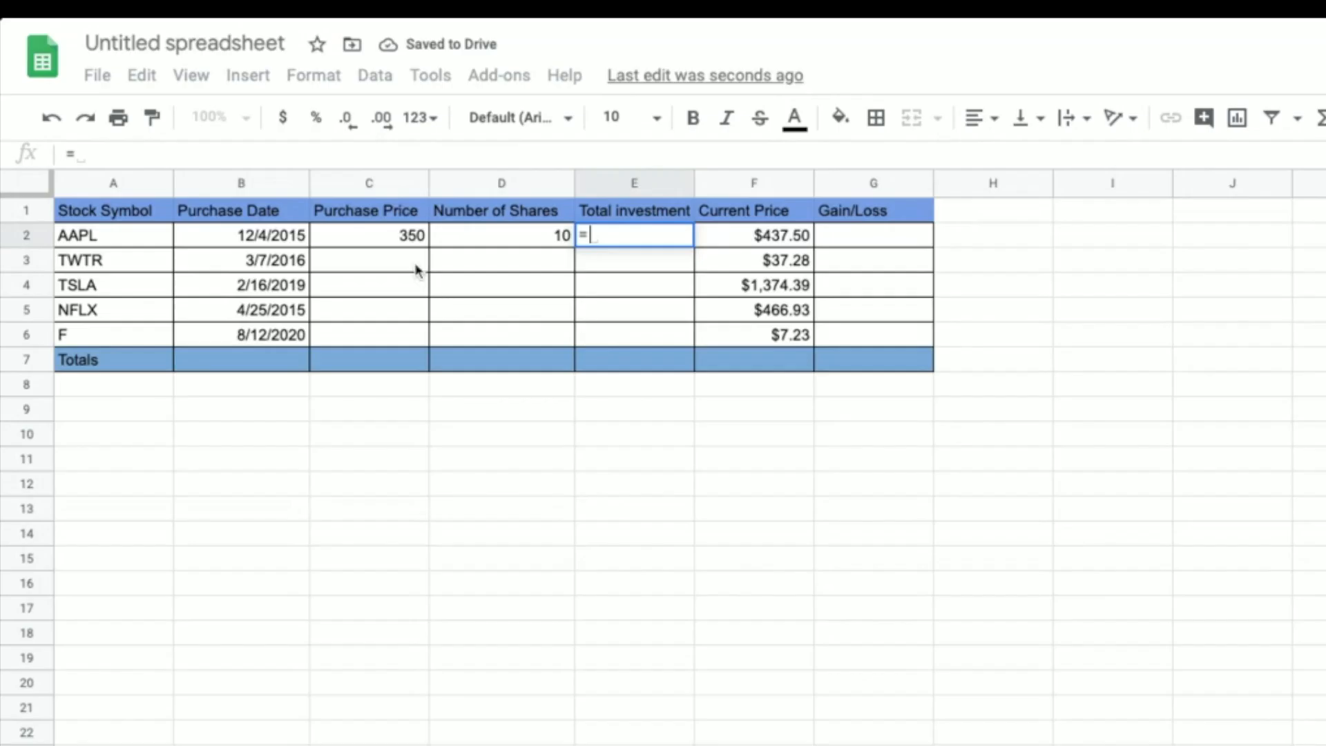
pyautogui.click(394, 242)
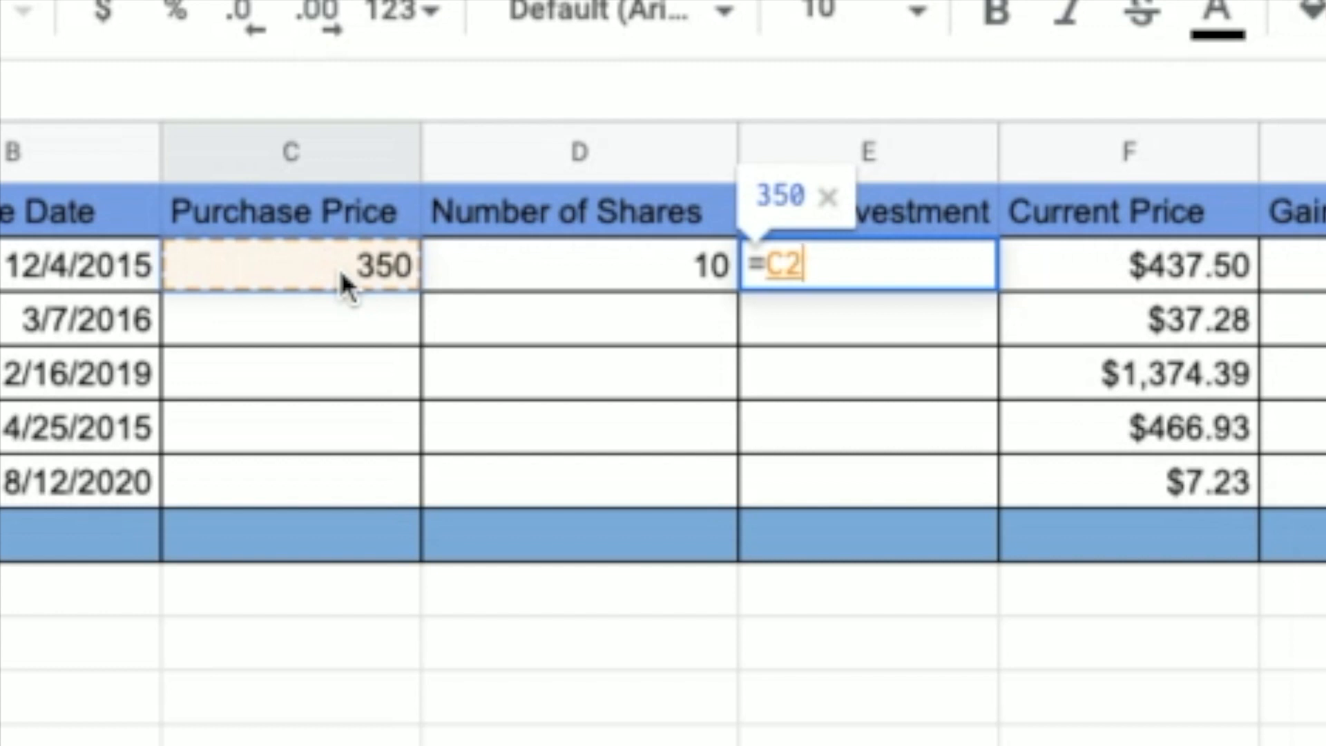
pyautogui.write('*')
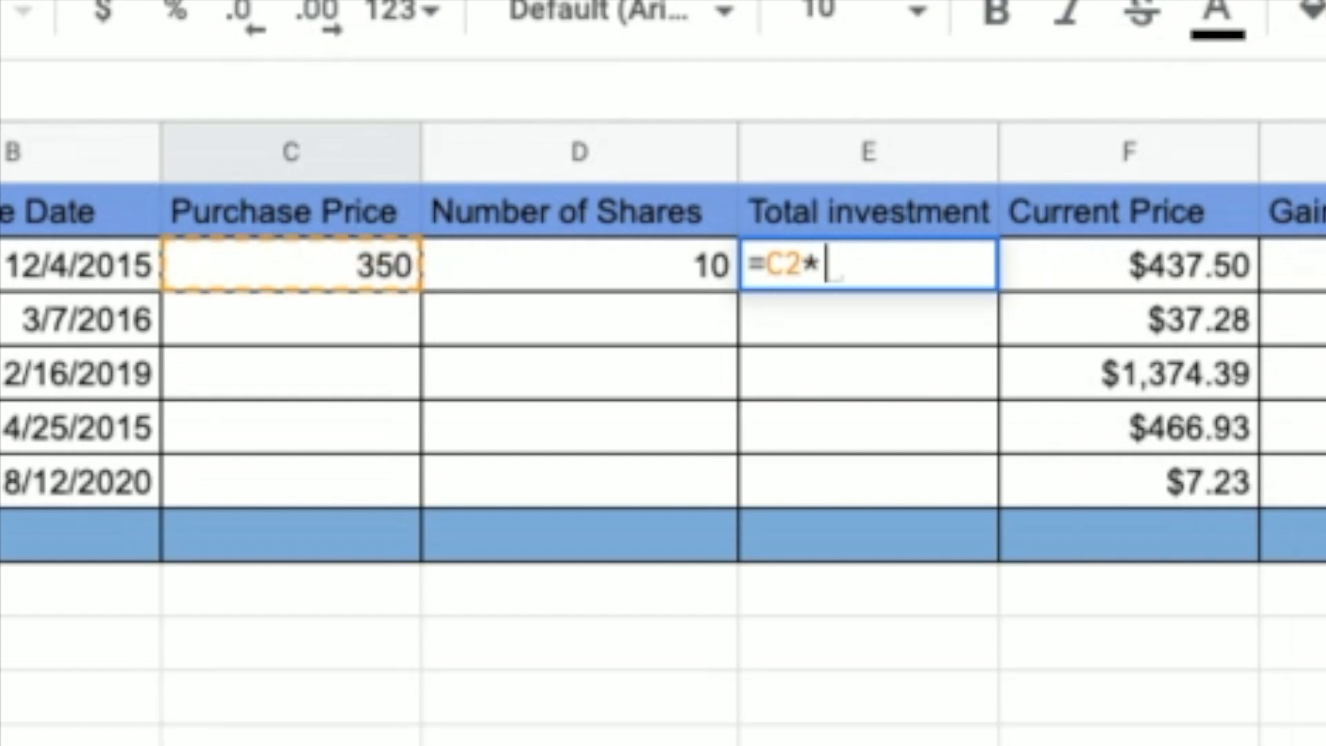
pyautogui.click(690, 279)
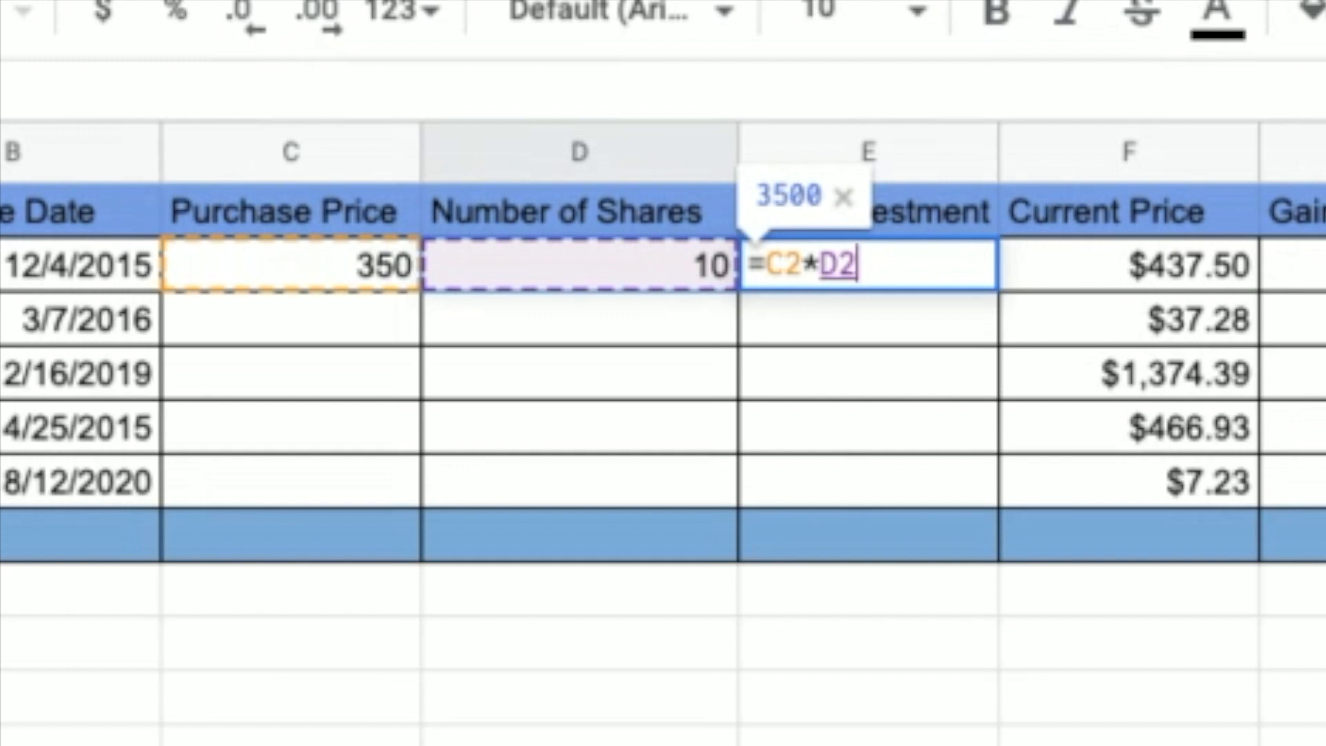
pyautogui.press('Return')
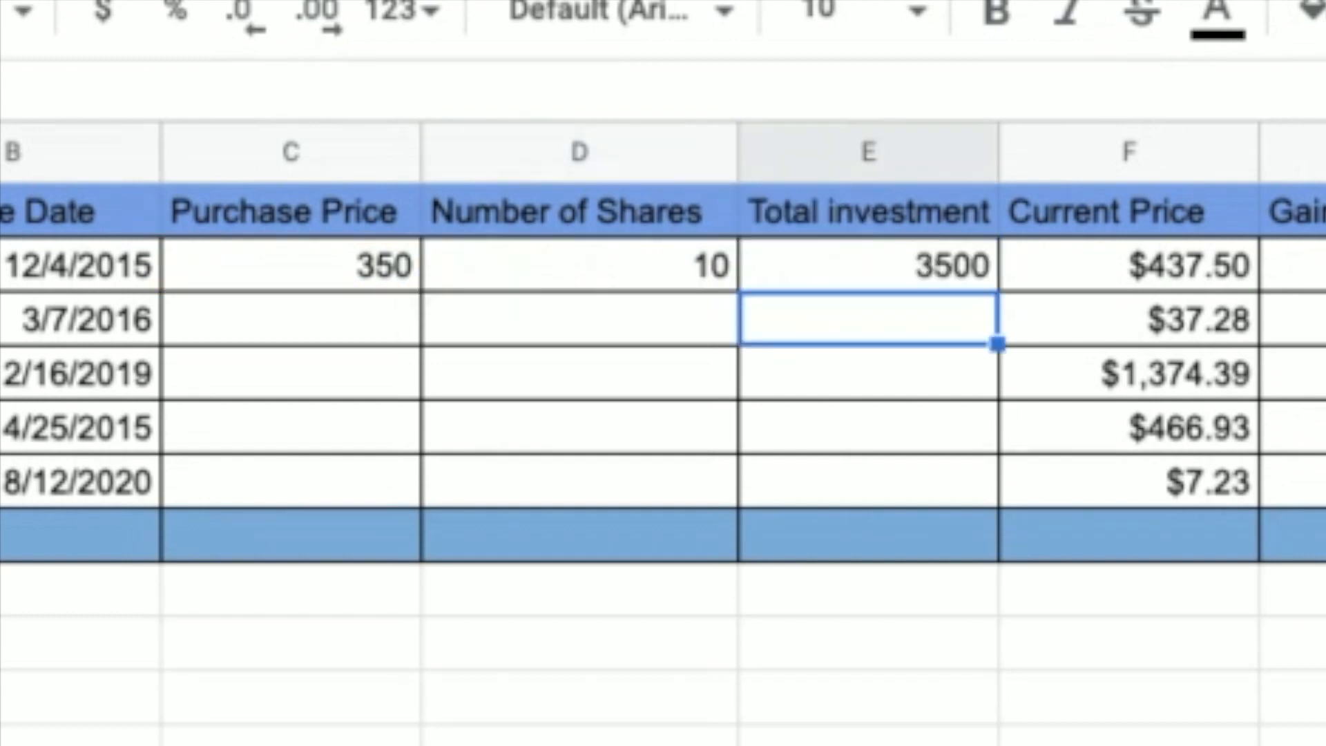
# Format the purchase price, share count and total investment cells C2:E6 as currency
pyautogui.moveTo(347, 265)
pyautogui.mouseDown()
pyautogui.moveTo(819, 268)
pyautogui.moveTo(822, 374)
pyautogui.moveTo(794, 460)
pyautogui.mouseUp()
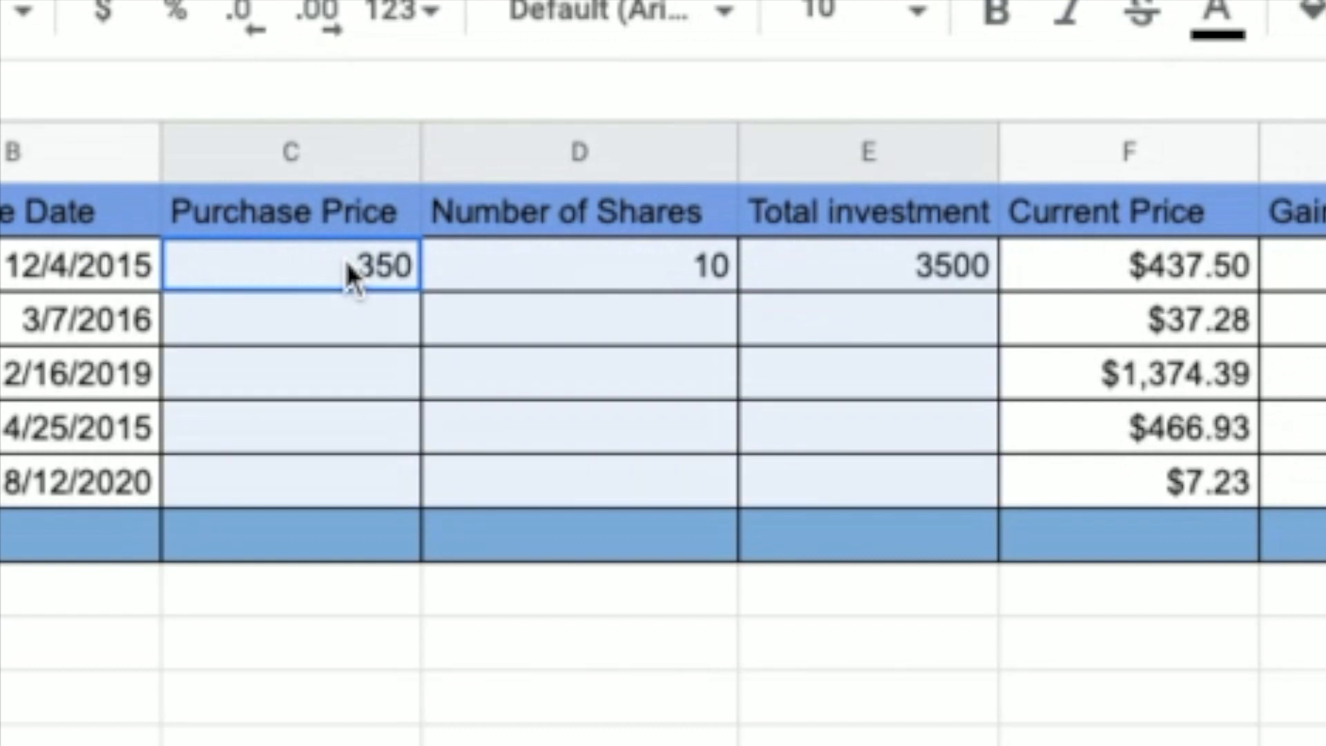
pyautogui.click(107, 16)
# Set the number format of the AAPL share count in D2 to Automatic
pyautogui.click(624, 269)
pyautogui.click(125, 19)
pyautogui.click(404, 17)
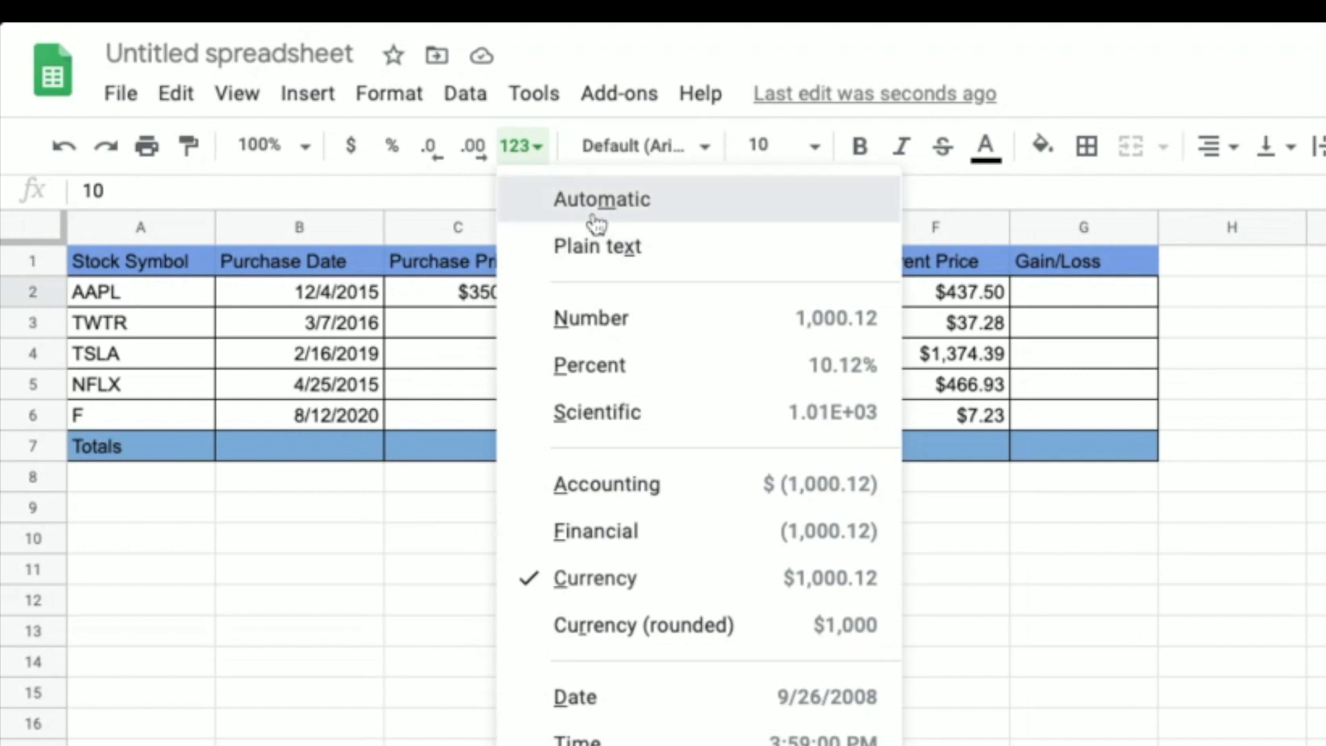
pyautogui.click(594, 210)
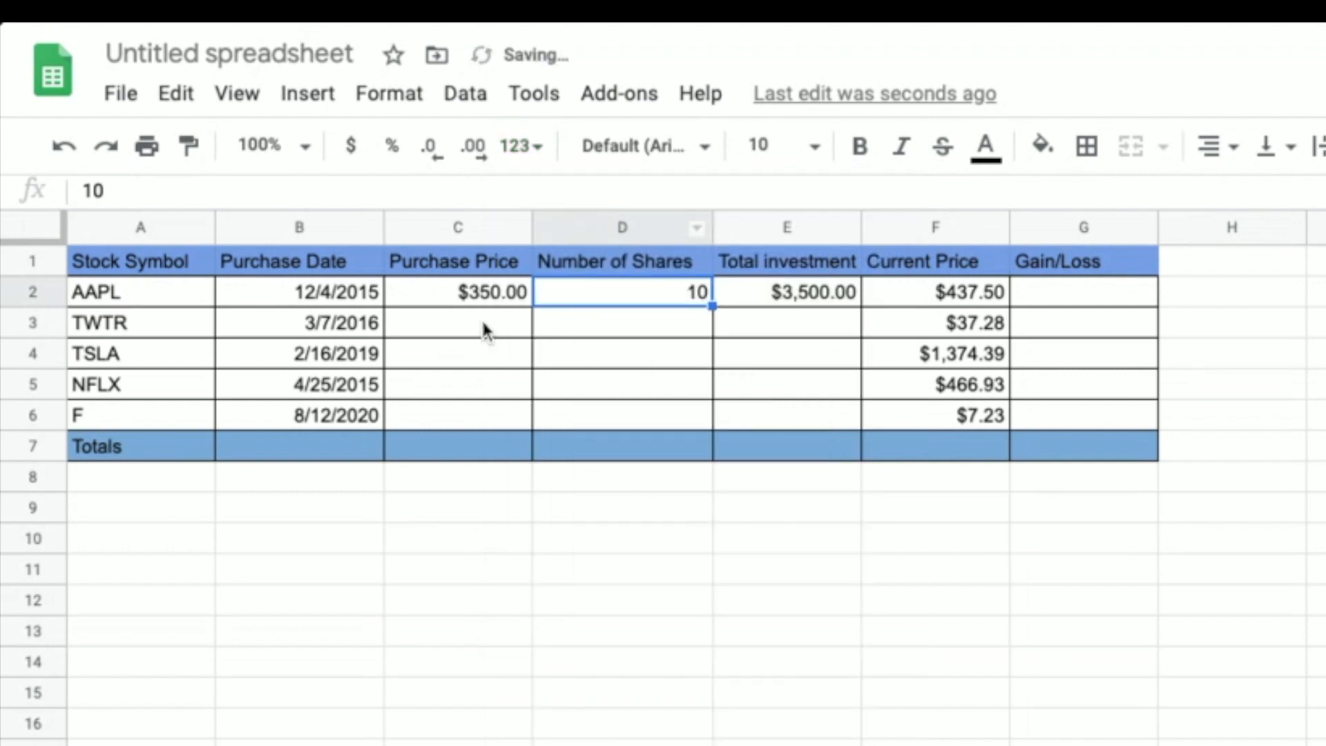
# Copy the total investment formula from E2 down to E6 and inspect the copied formula in the NFLX row
pyautogui.click(787, 291)
pyautogui.moveTo(860, 307); pyautogui.dragTo(854, 423)
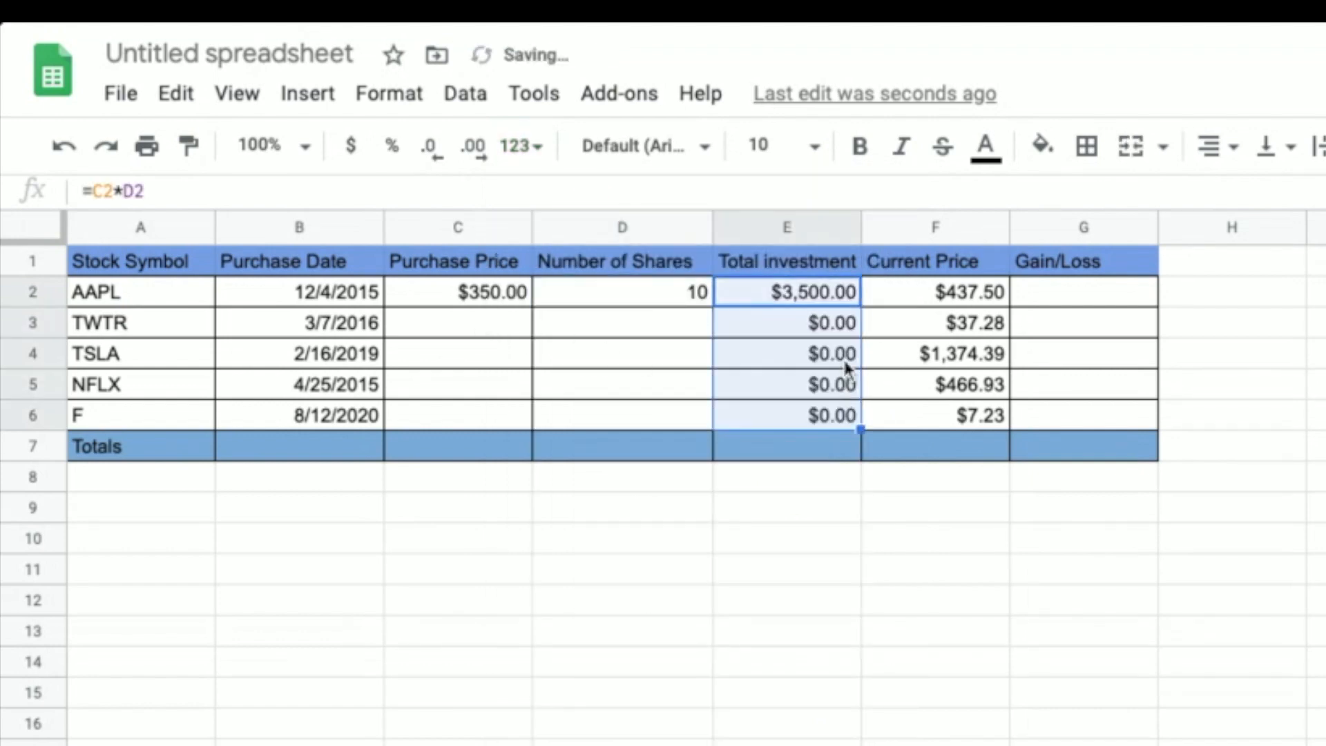
pyautogui.click(786, 381)
pyautogui.doubleClick(785, 382)
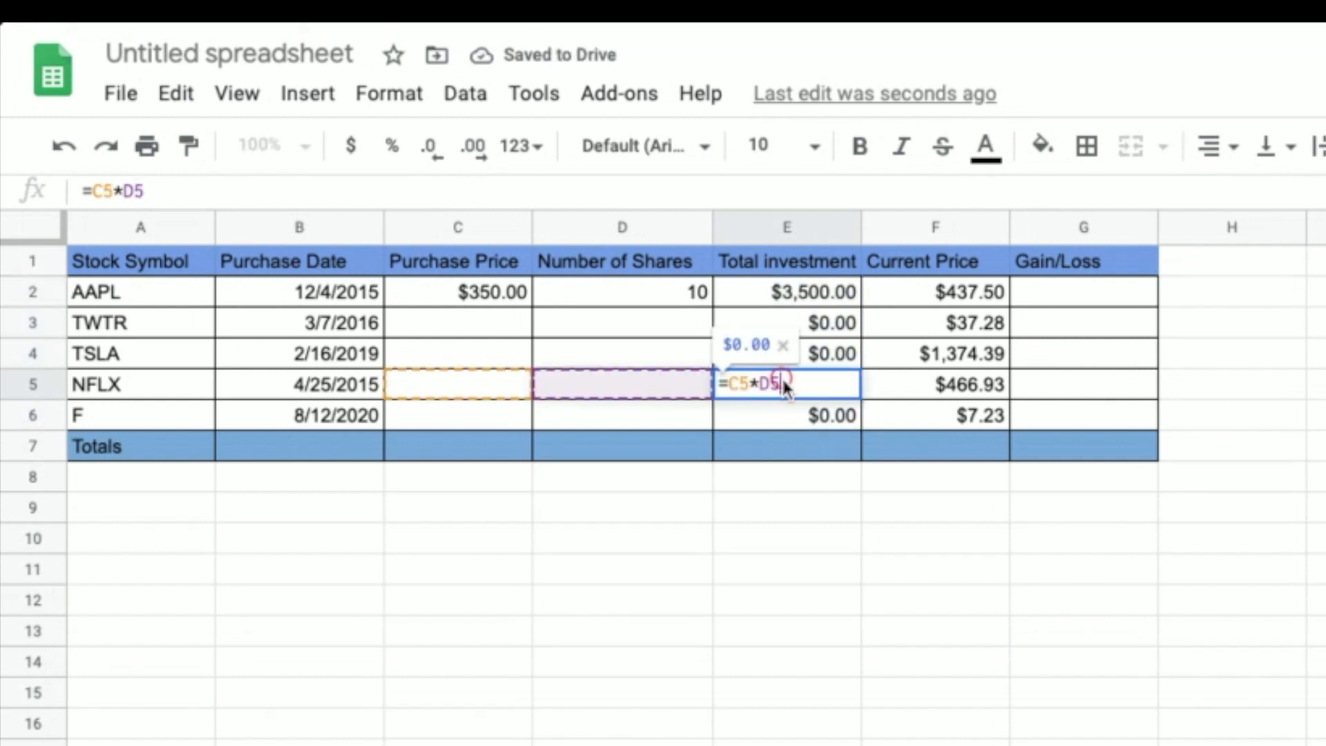
pyautogui.press('Escape')
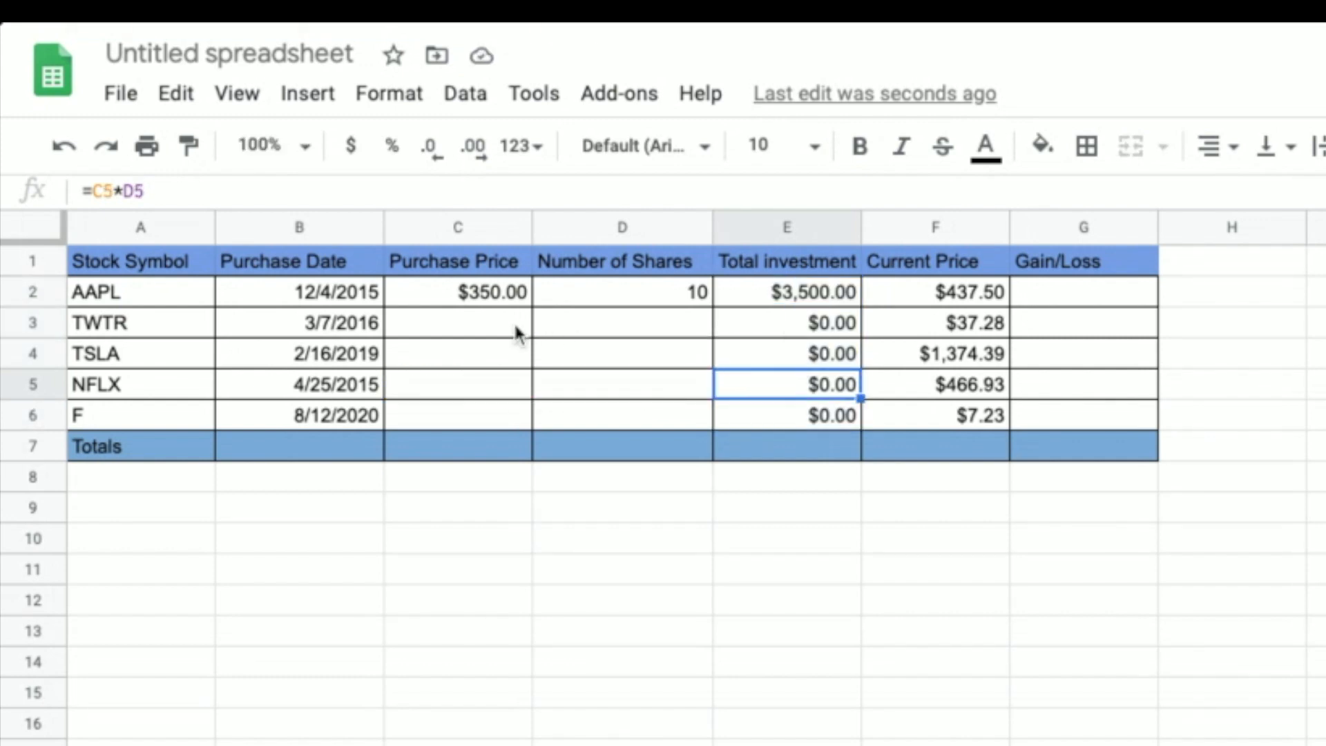
# Enter the purchase prices 38.00 for TWTR, 1100 for TSLA, 475 for NFLX and 7.23 for F in C3:C6
pyautogui.click(511, 321)
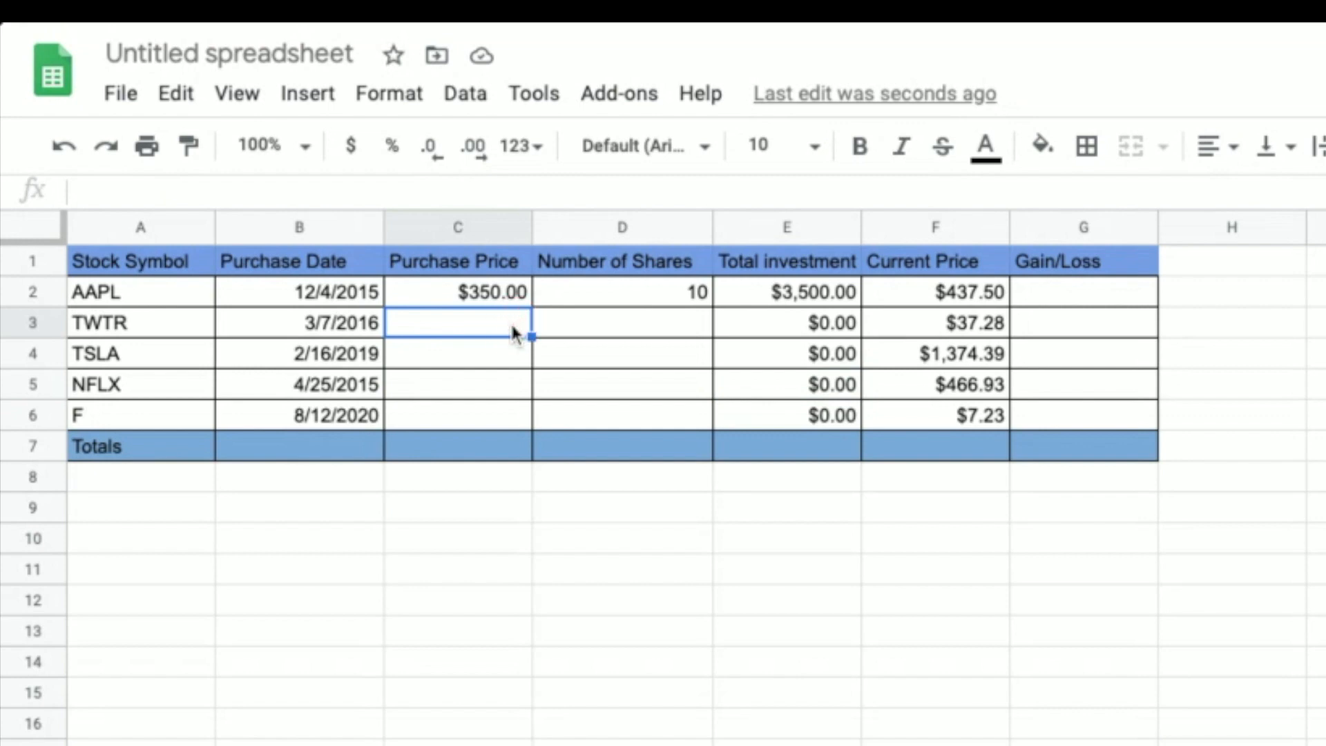
pyautogui.write('38.00')
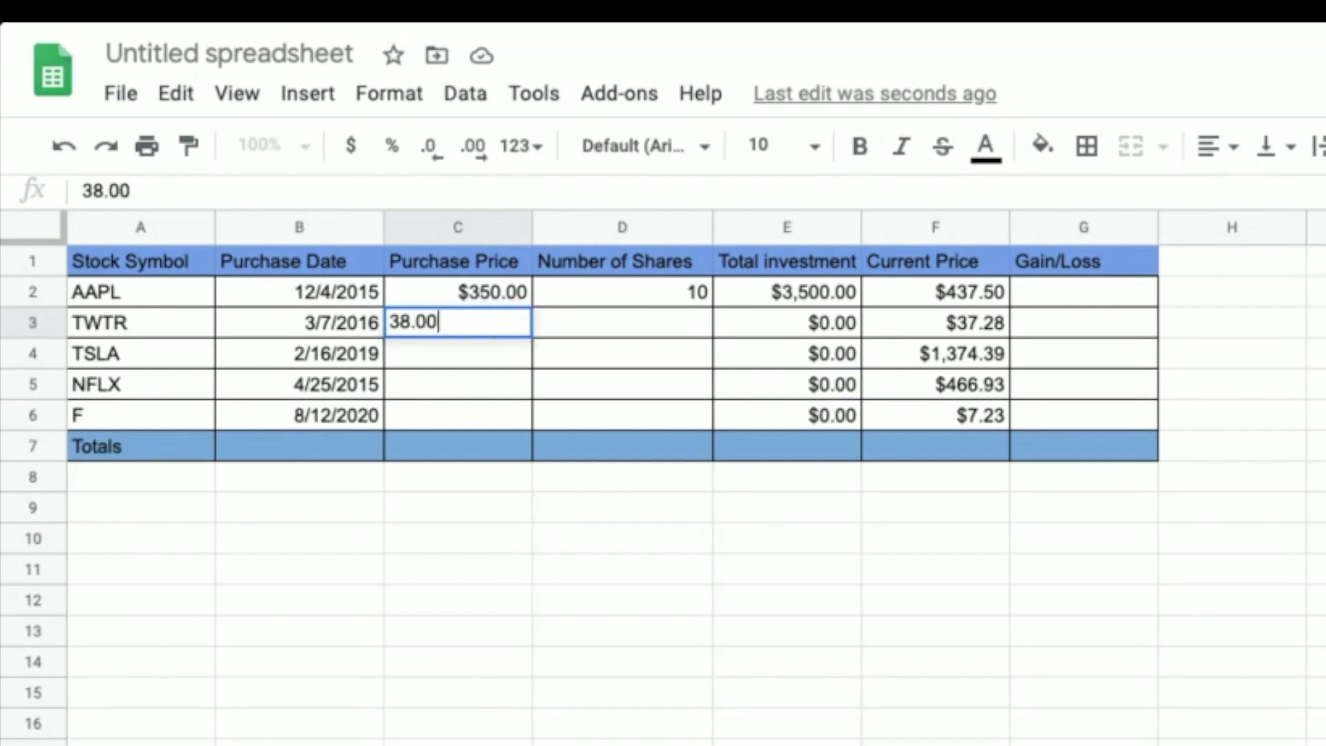
pyautogui.press('Return')
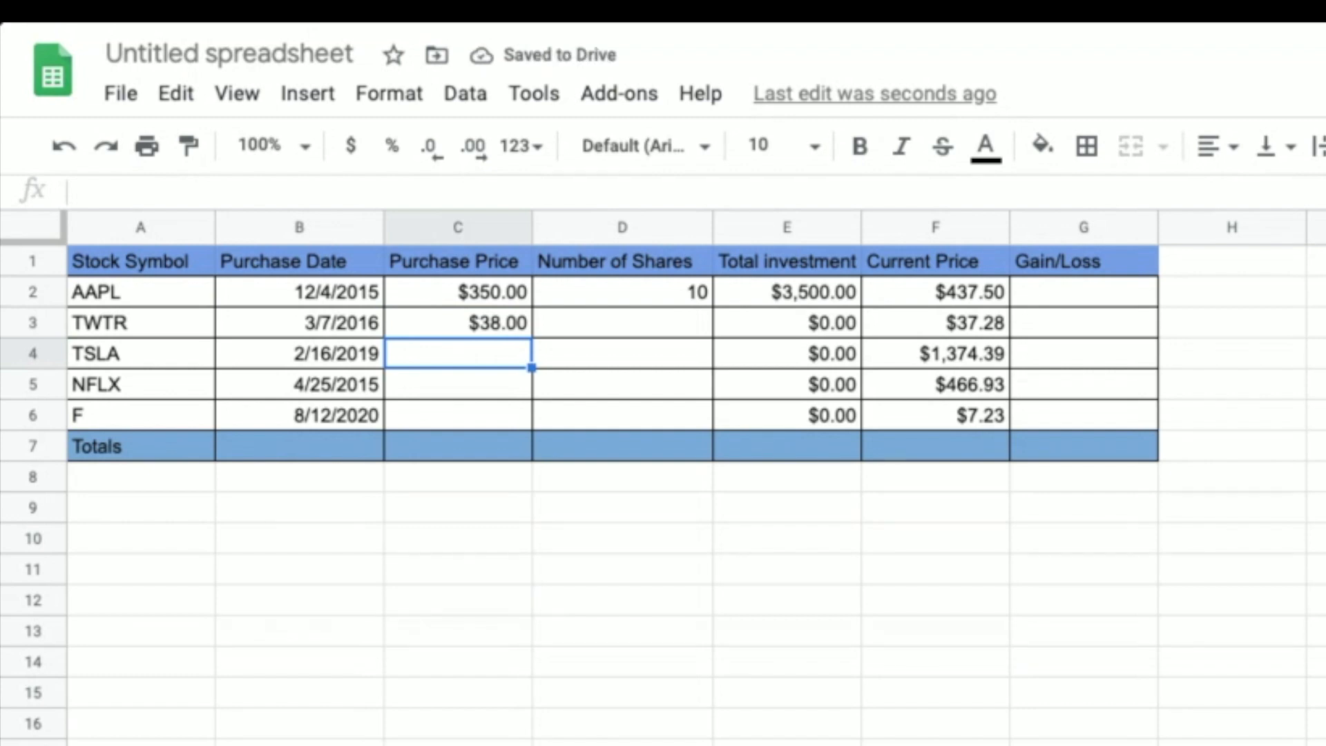
pyautogui.write('1100')
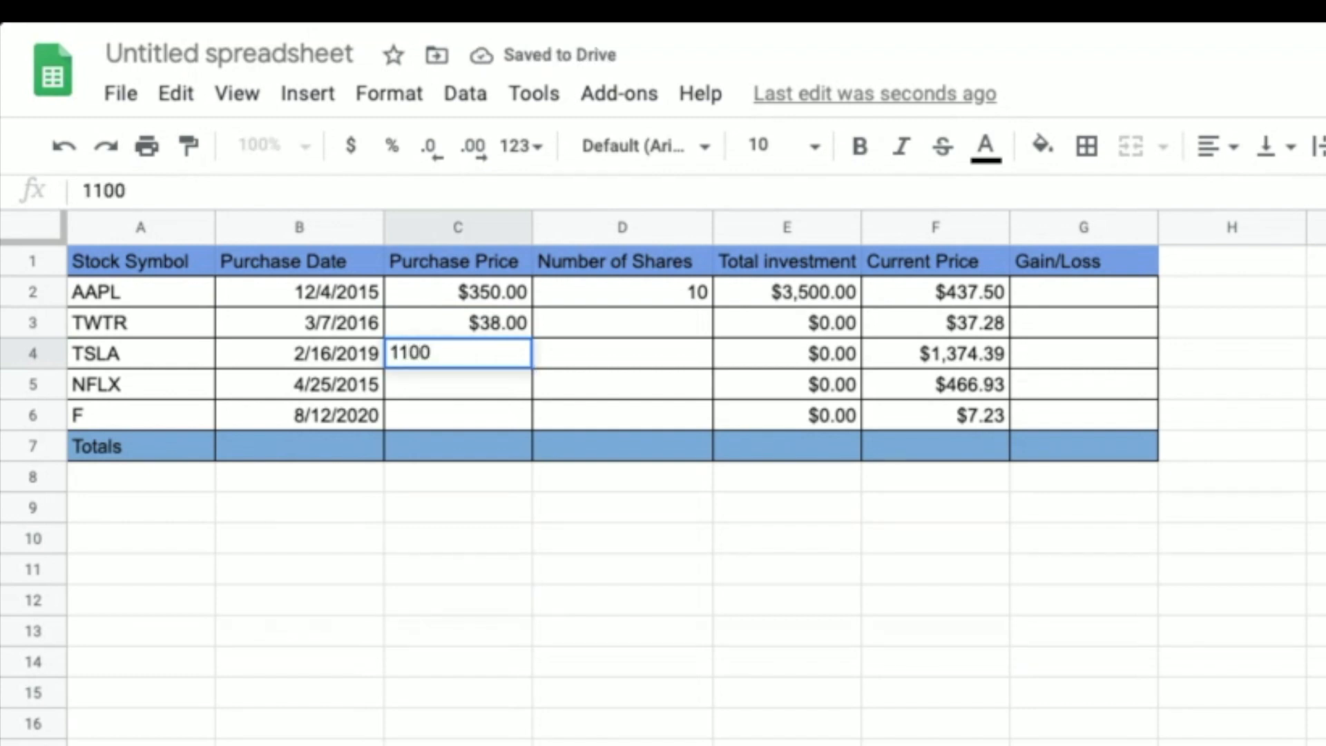
pyautogui.press('Return')
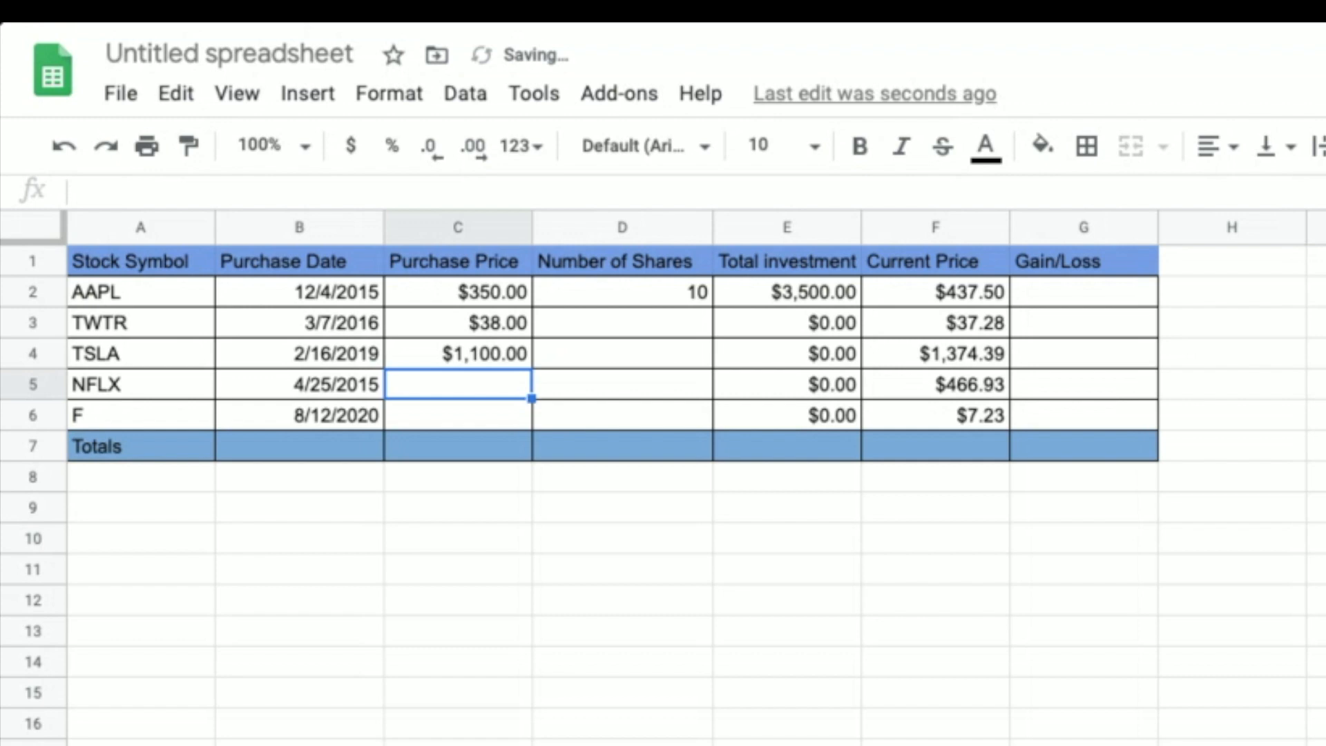
pyautogui.write('475')
pyautogui.press('Return')
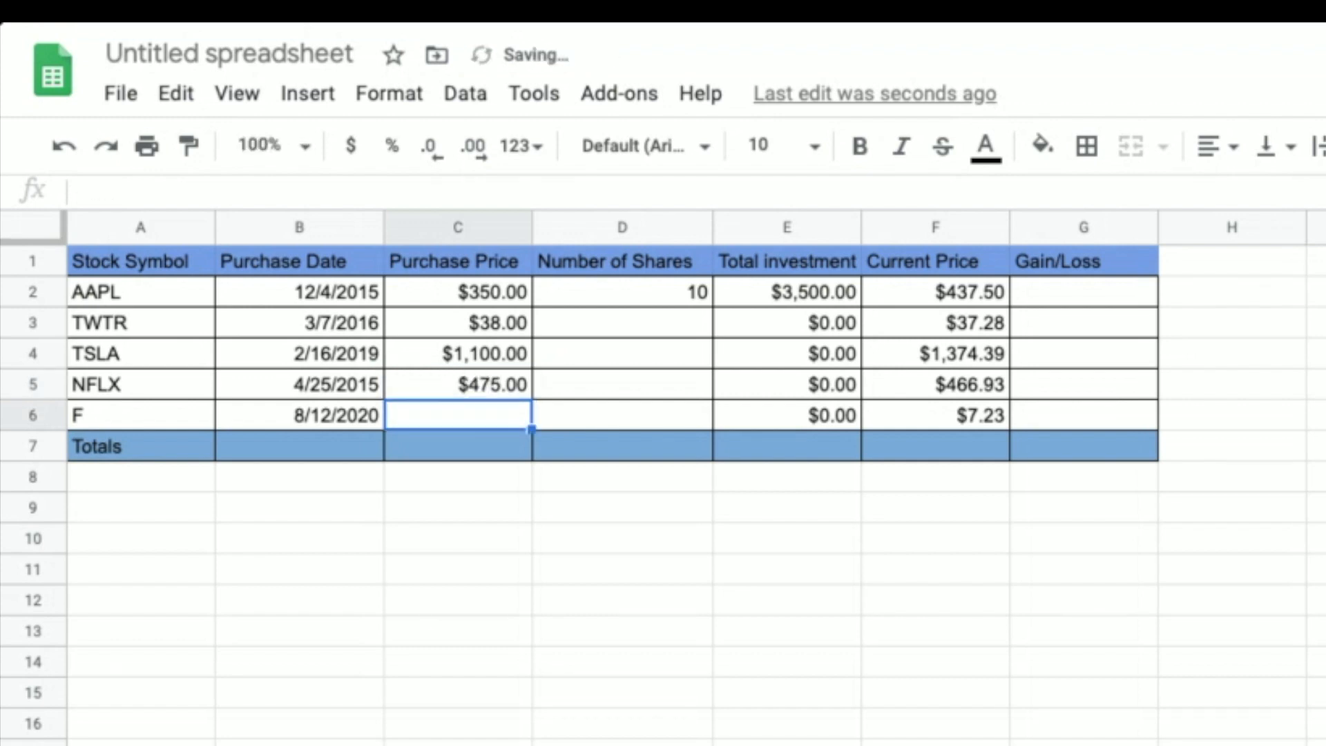
pyautogui.write('7.23')
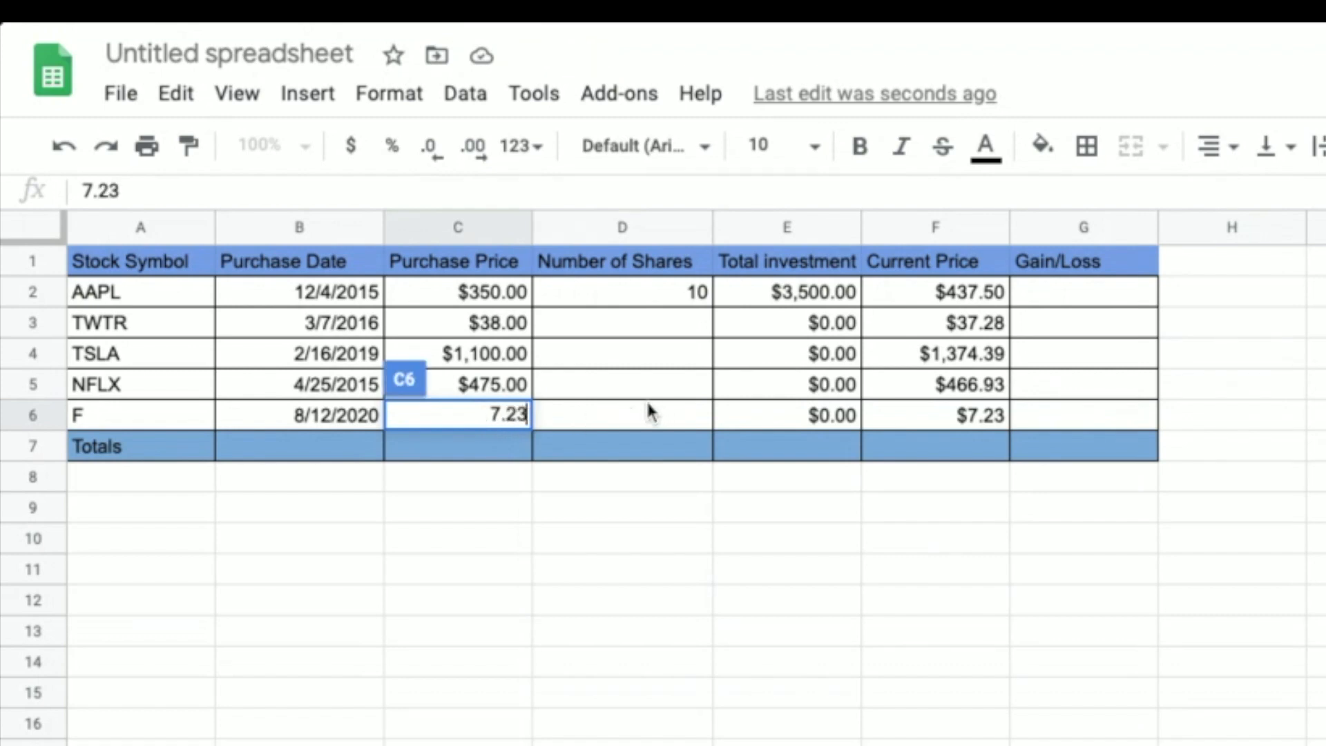
pyautogui.click(630, 418)
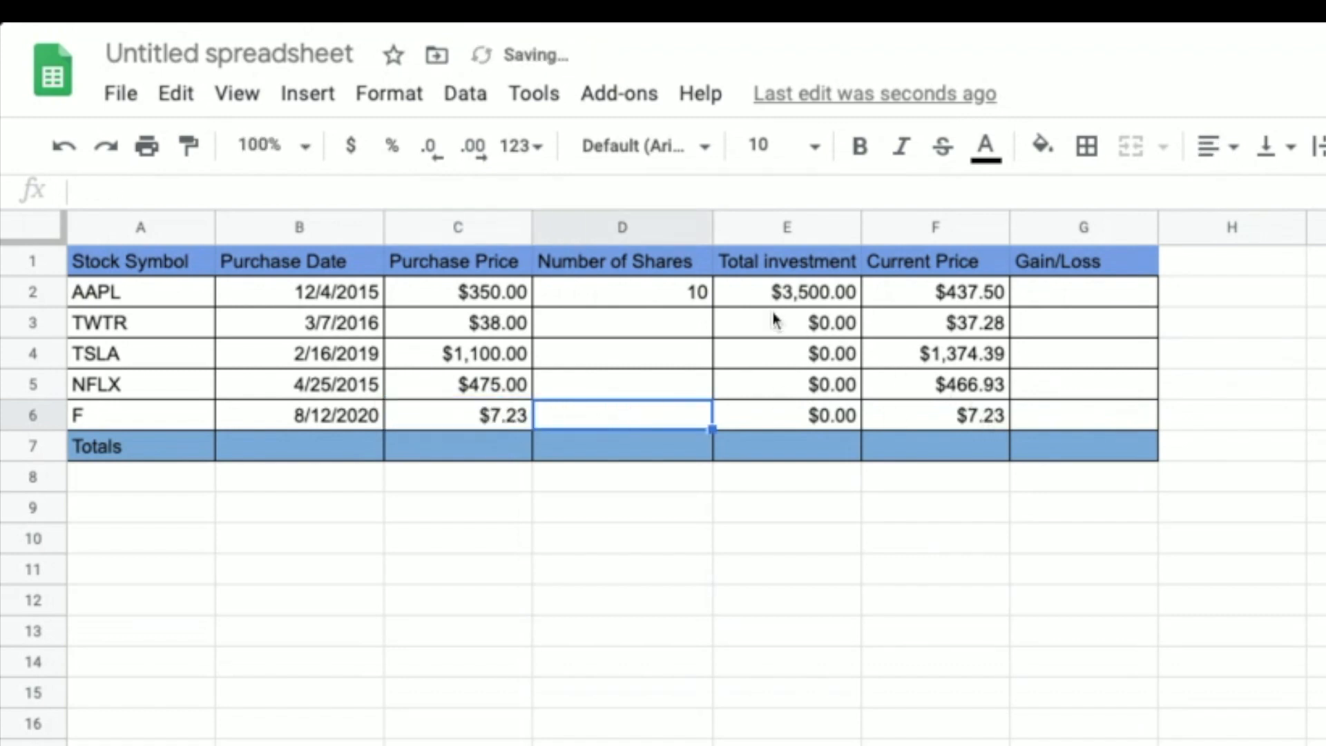
# Enter the share counts 5, 10, 15, 20 and 25 in D2:D6 for AAPL, TWTR, TSLA, NFLX and F
pyautogui.click(668, 323)
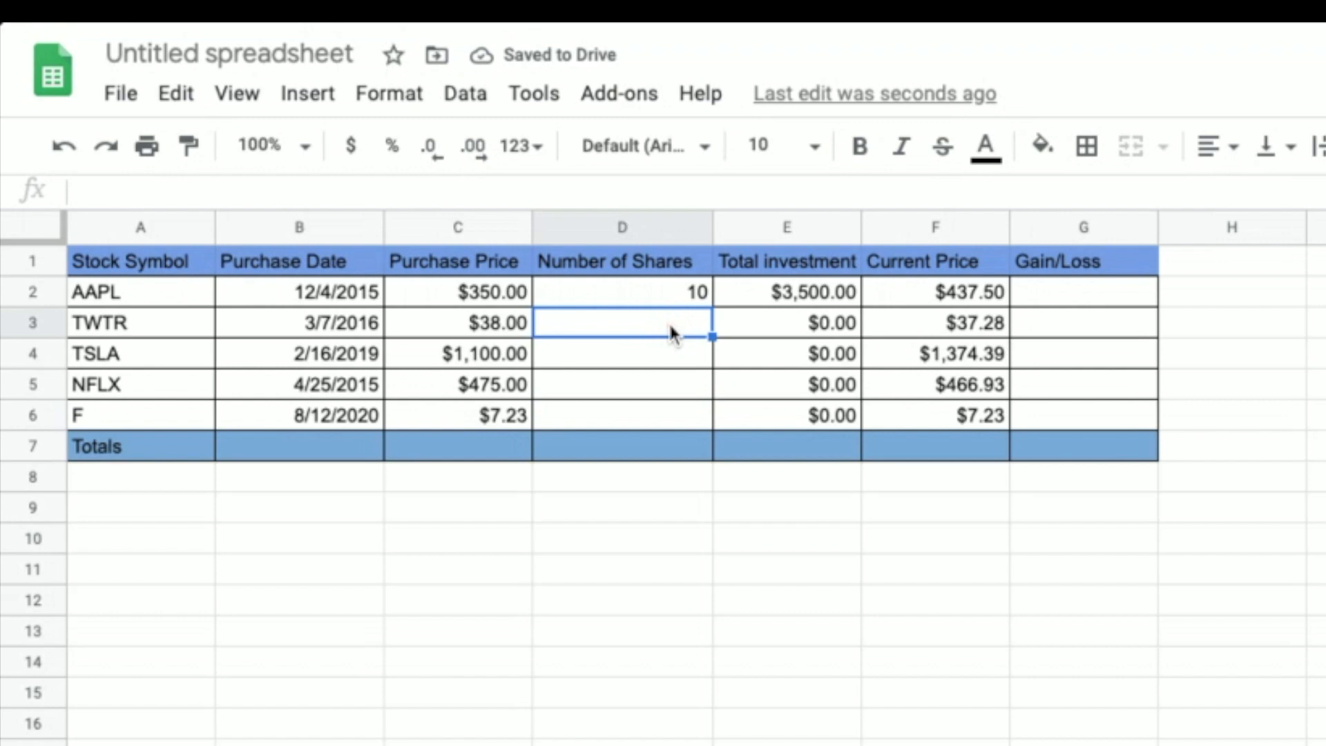
pyautogui.press('Return')
pyautogui.press('Up')
pyautogui.write('5')
pyautogui.press('Return')
pyautogui.write('10')
pyautogui.press('Return')
pyautogui.write('15')
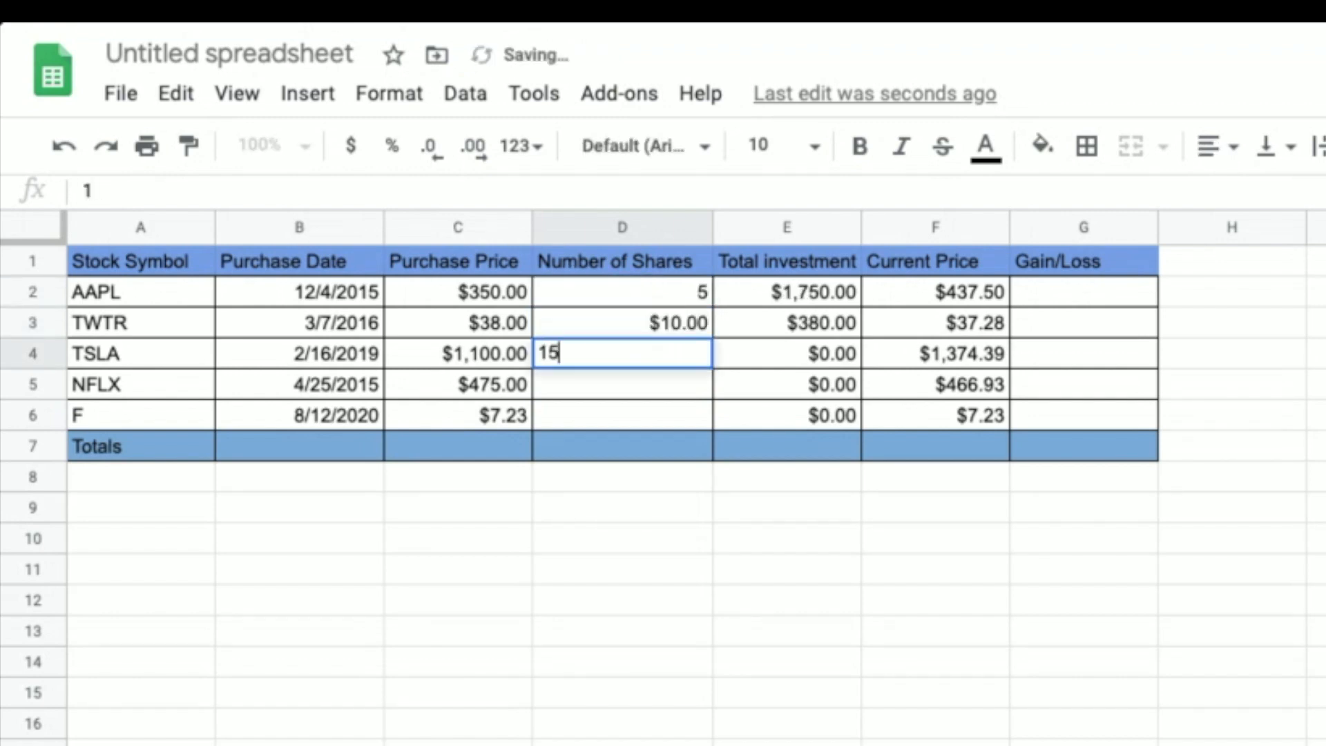
pyautogui.press('Return')
pyautogui.write('20')
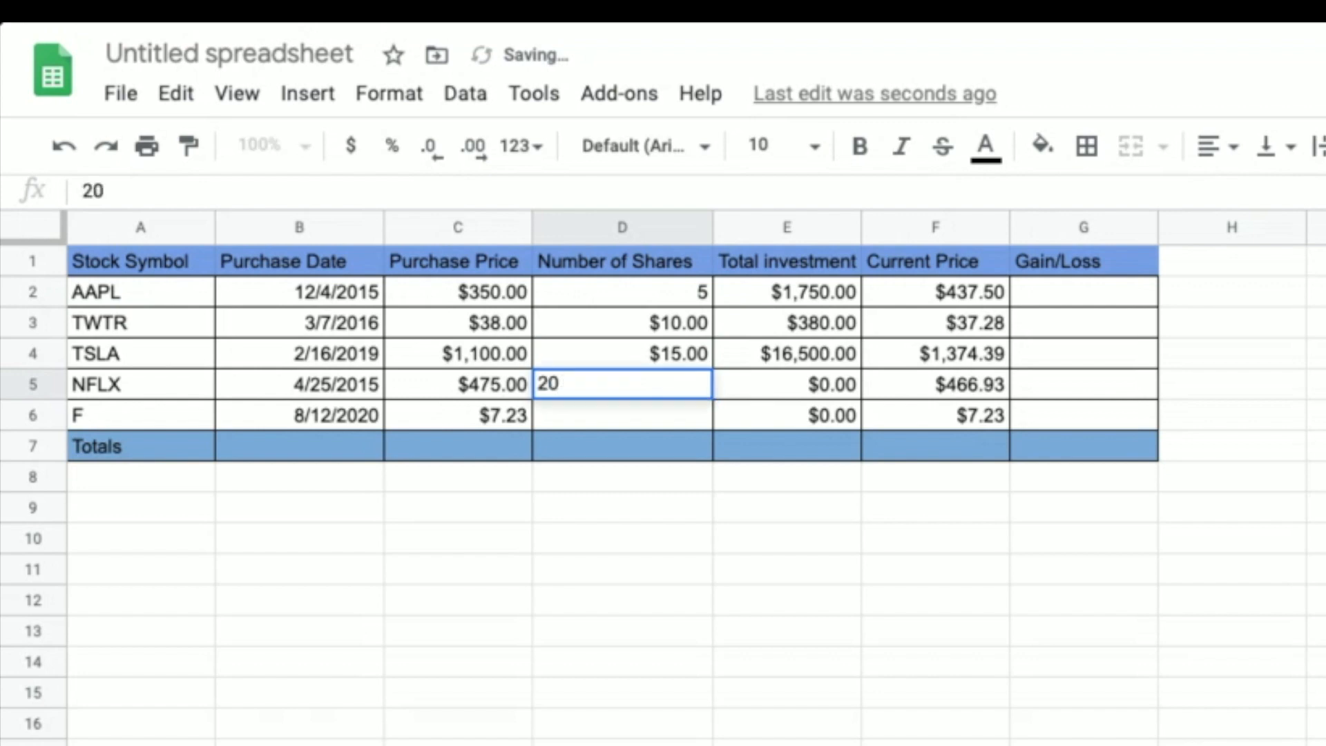
pyautogui.press('Return')
pyautogui.write('25')
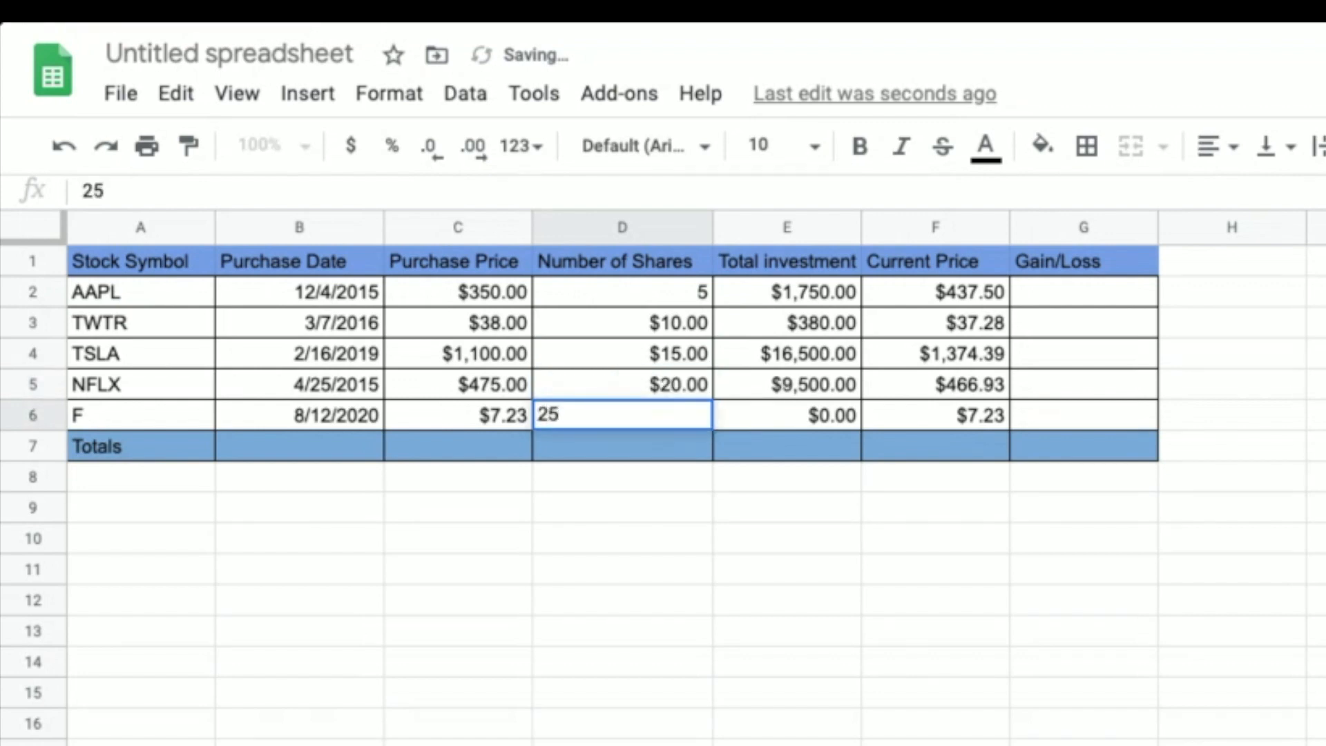
pyautogui.press('Up')
# Set the number format of the share counts in D3:D6 to Automatic
pyautogui.moveTo(675, 325); pyautogui.dragTo(670, 414)
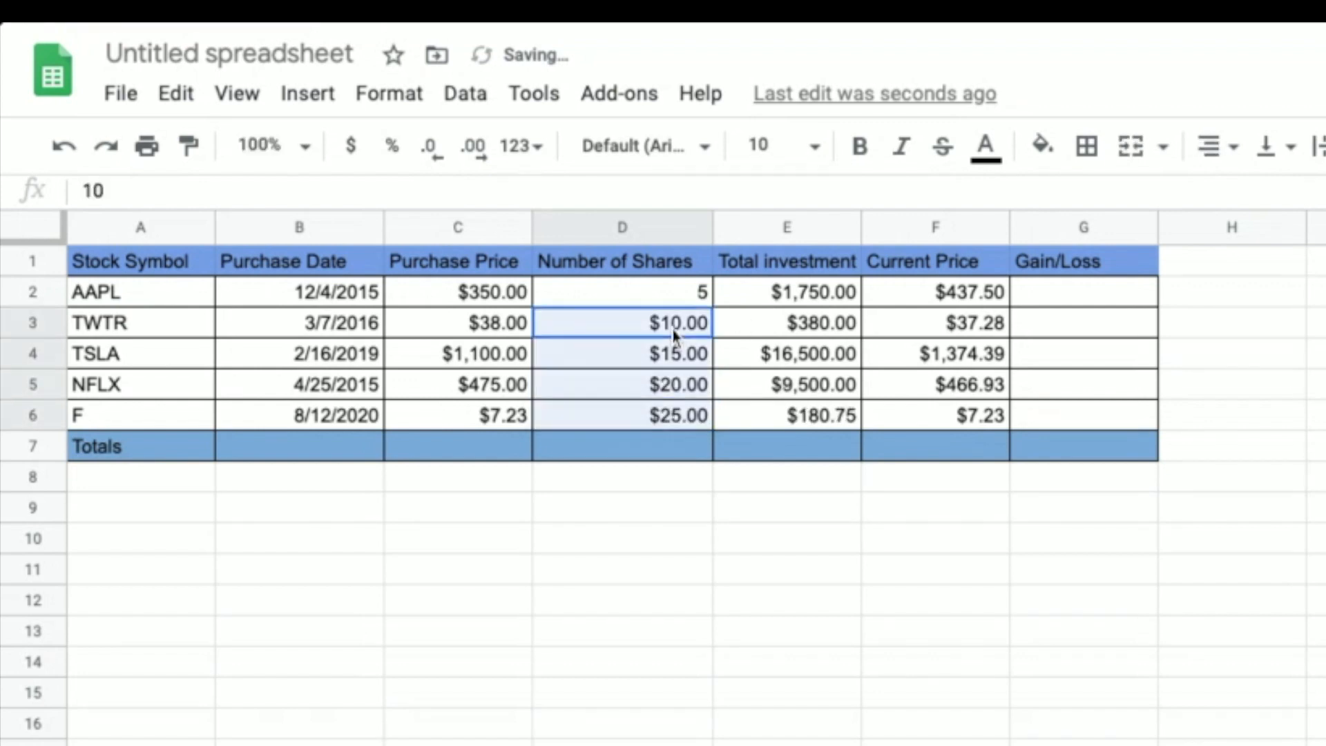
pyautogui.click(524, 147)
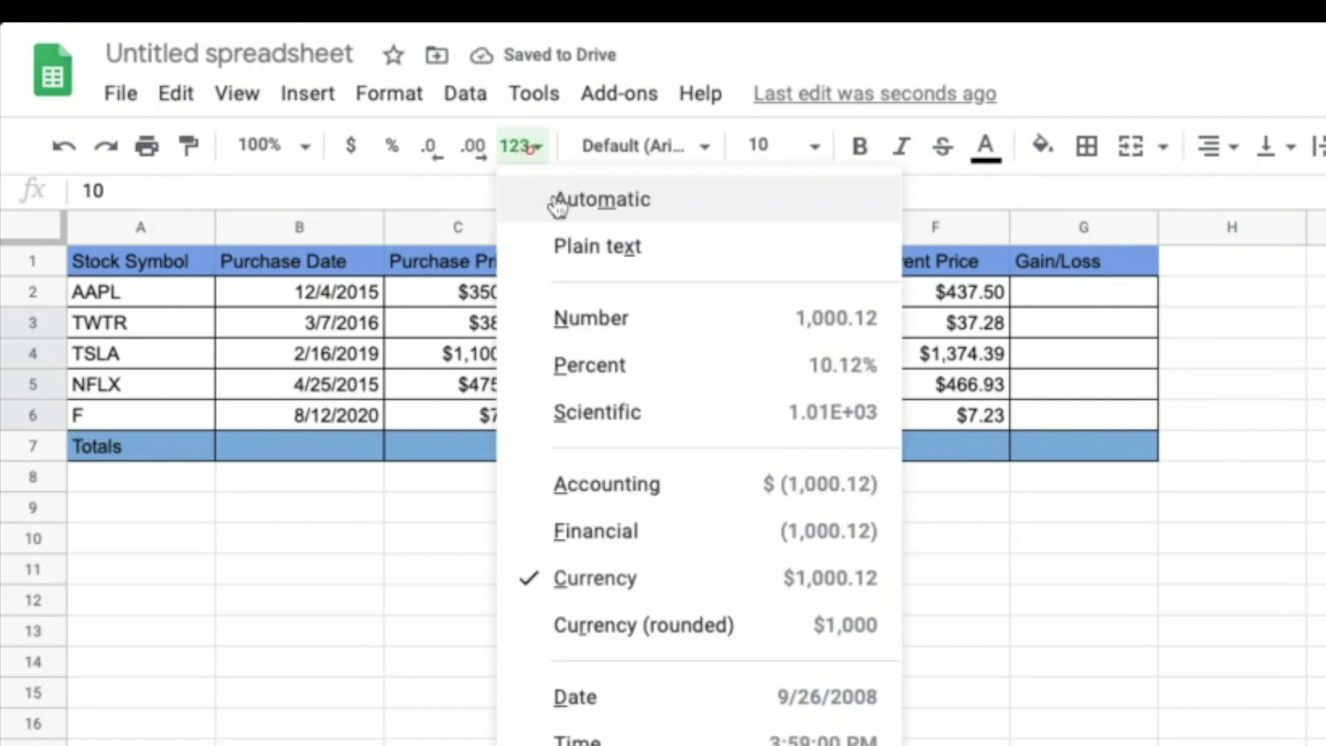
pyautogui.click(556, 197)
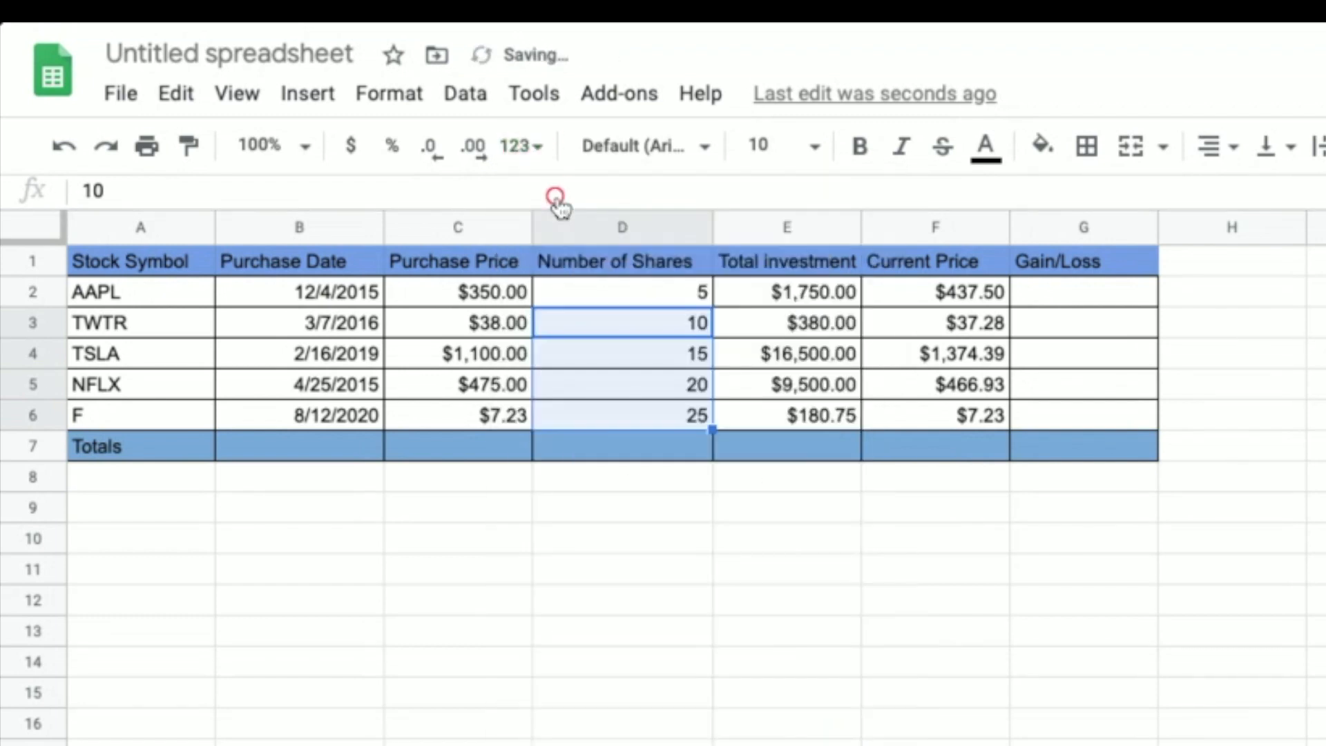
# Calculate the AAPL gain/loss in G2 as current value minus purchase cost with the formula =(F2*D2)-(C2*D2)
pyautogui.click(972, 292)
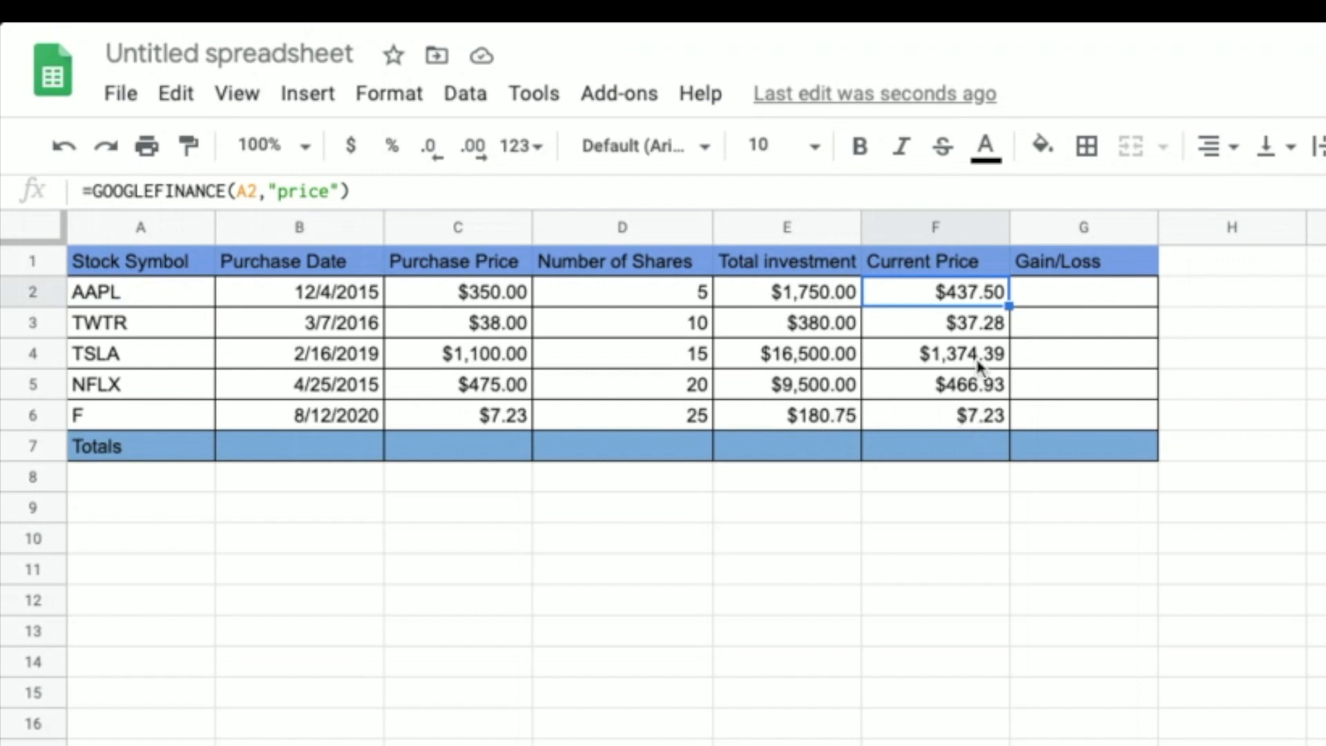
pyautogui.click(1088, 298)
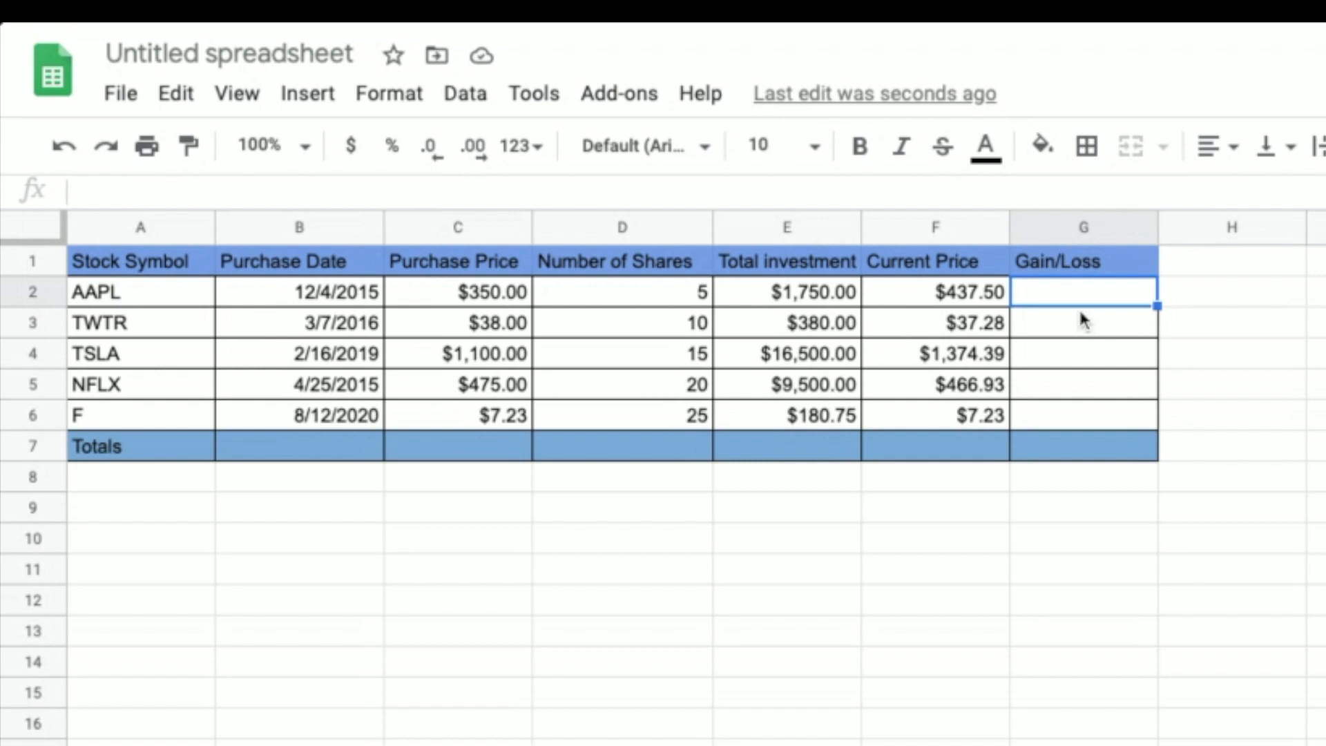
pyautogui.write('=')
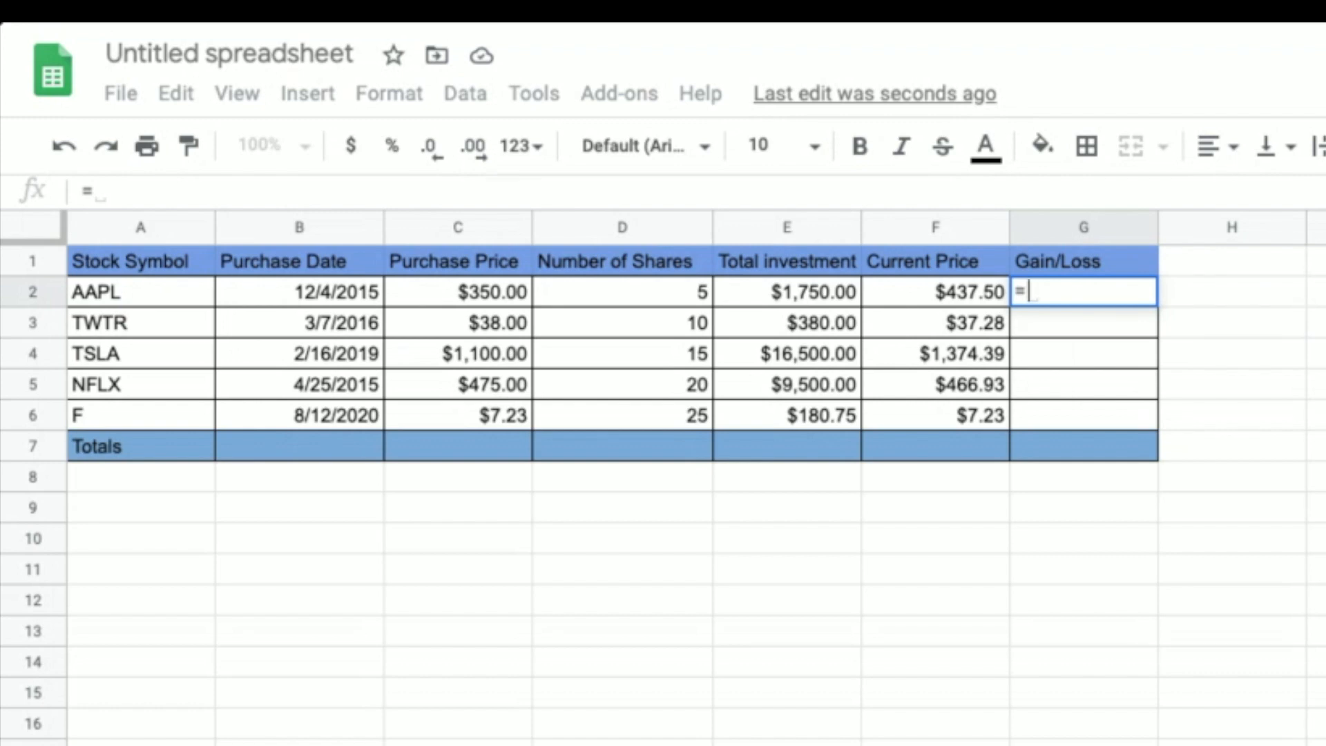
pyautogui.click(952, 299)
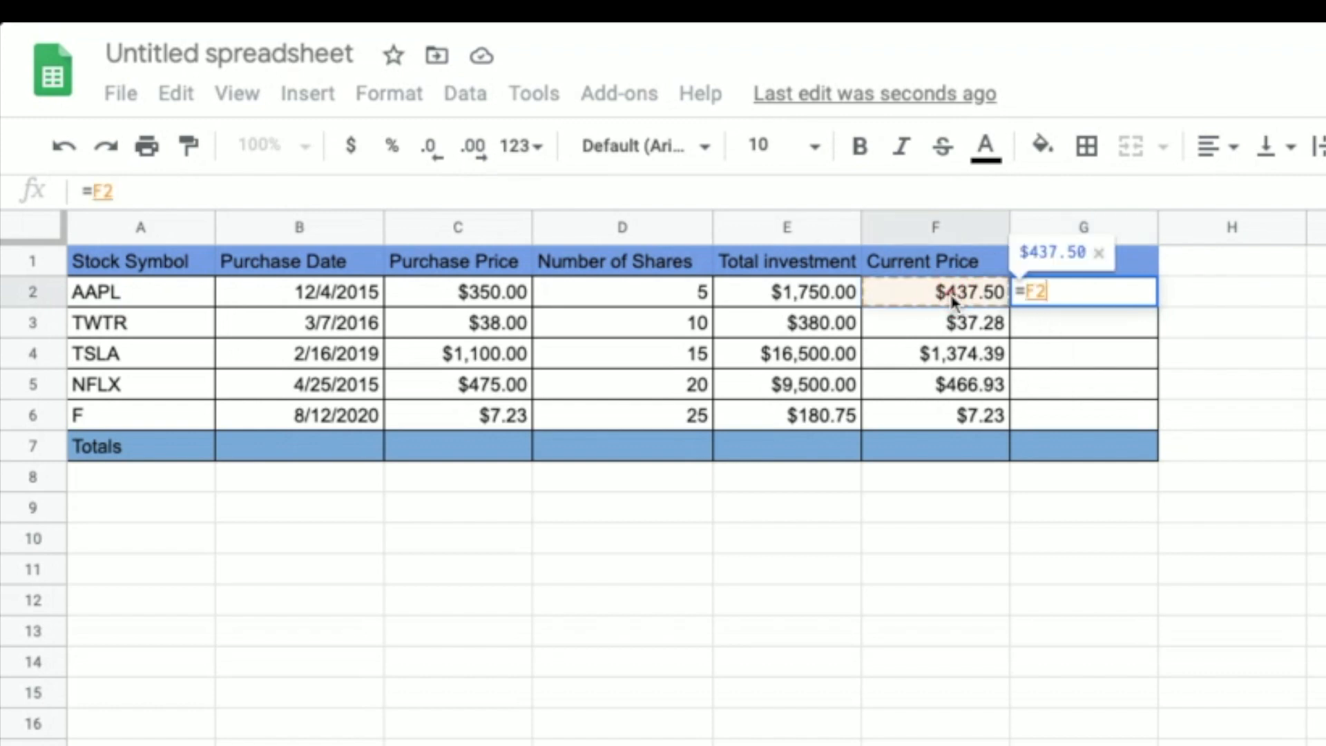
pyautogui.write('*')
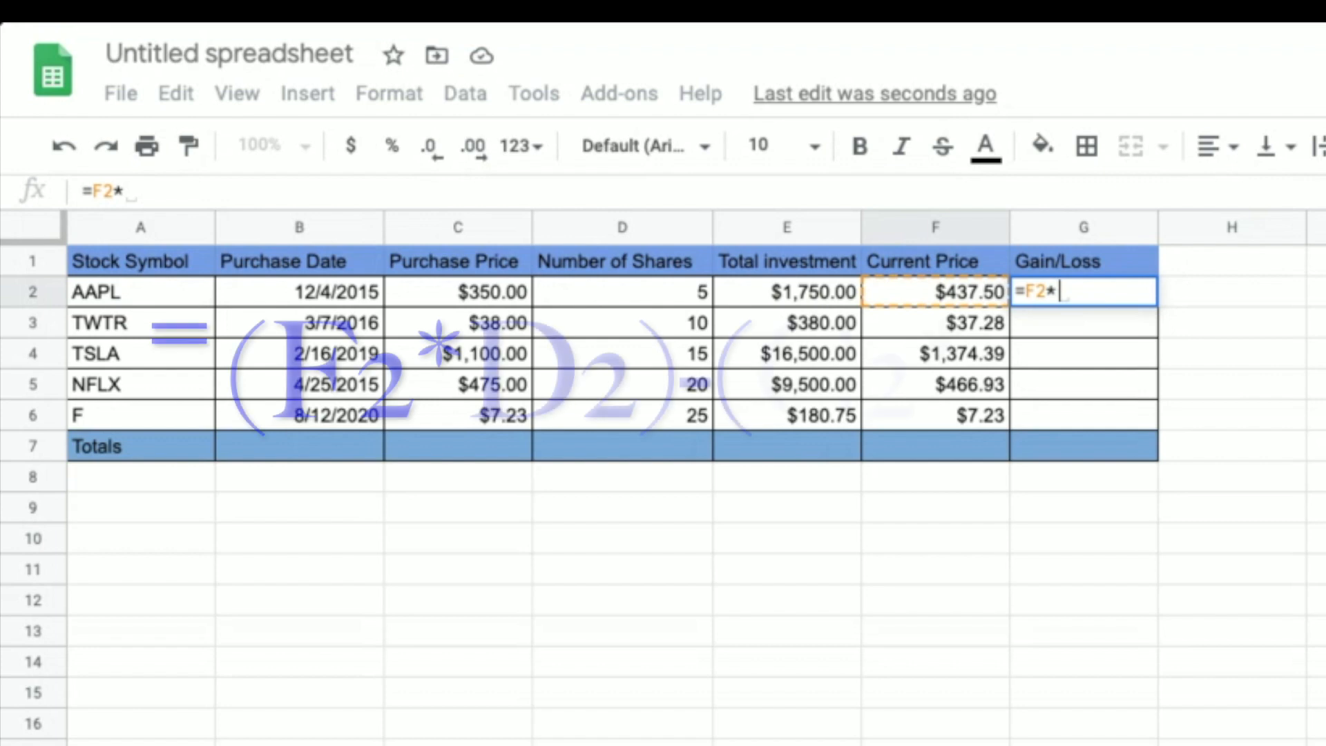
pyautogui.click(638, 299)
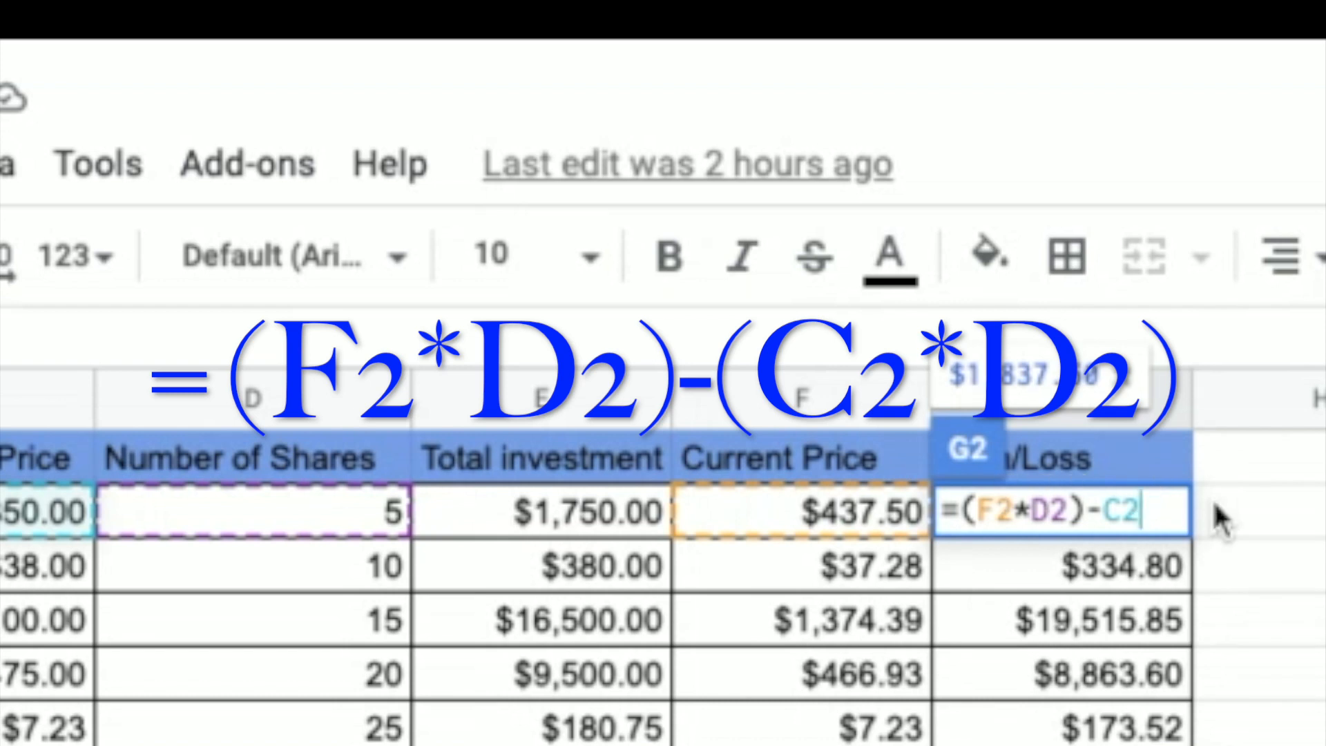
pyautogui.write('*')
pyautogui.click(350, 512)
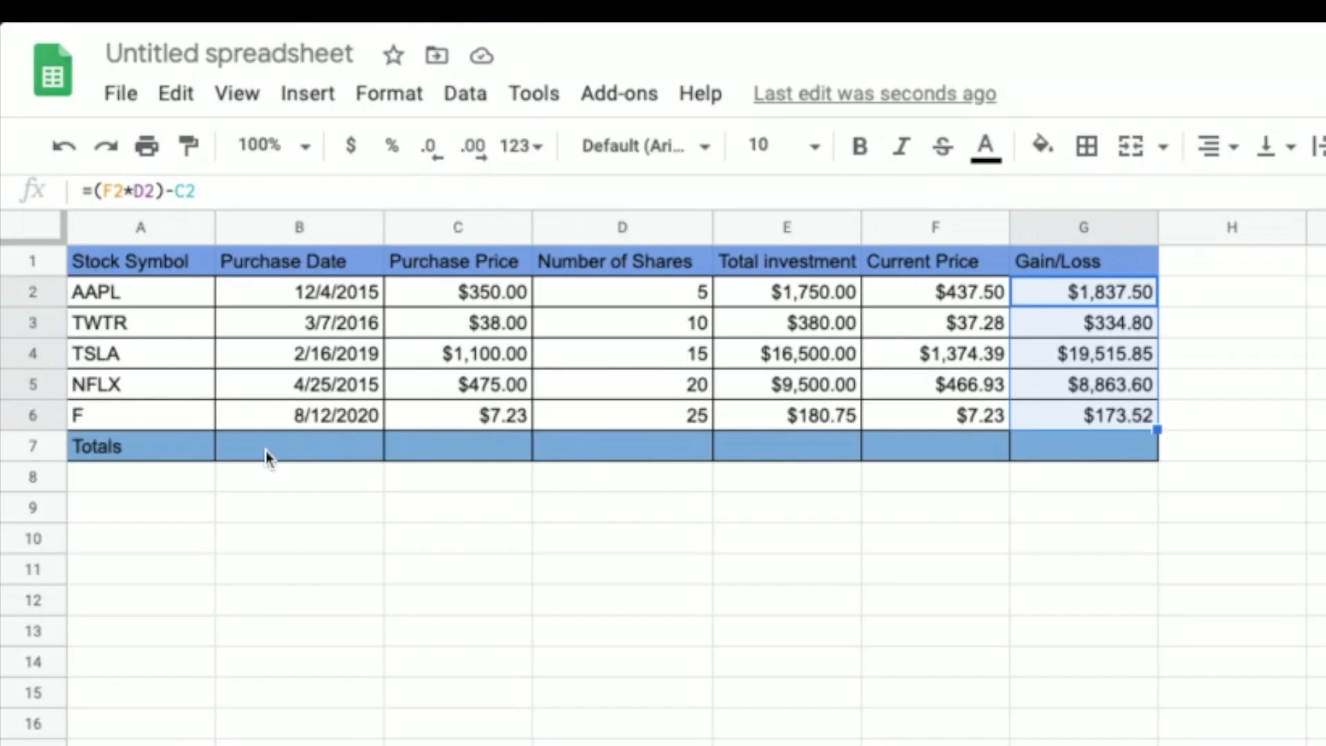
# Total the purchase prices in C7 with the formula =SUM(C2:C6)
pyautogui.click(447, 457)
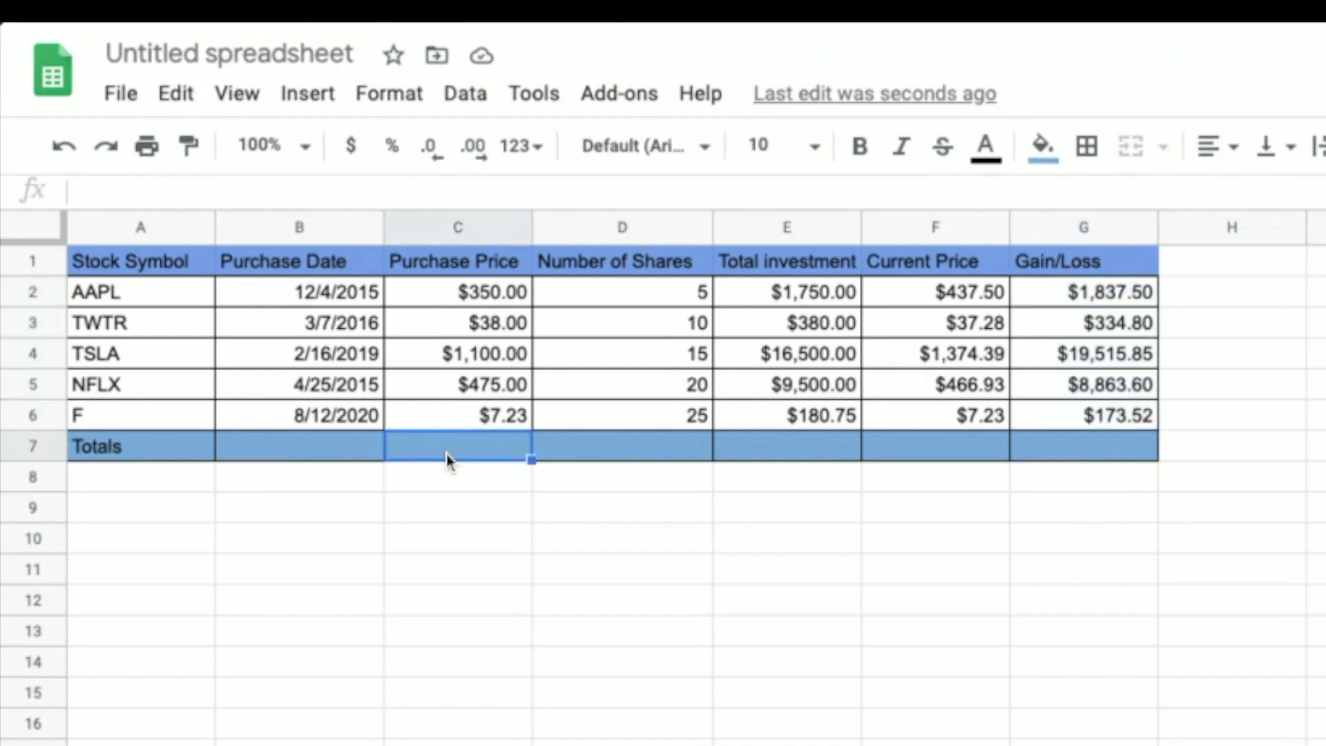
pyautogui.write('=sum')
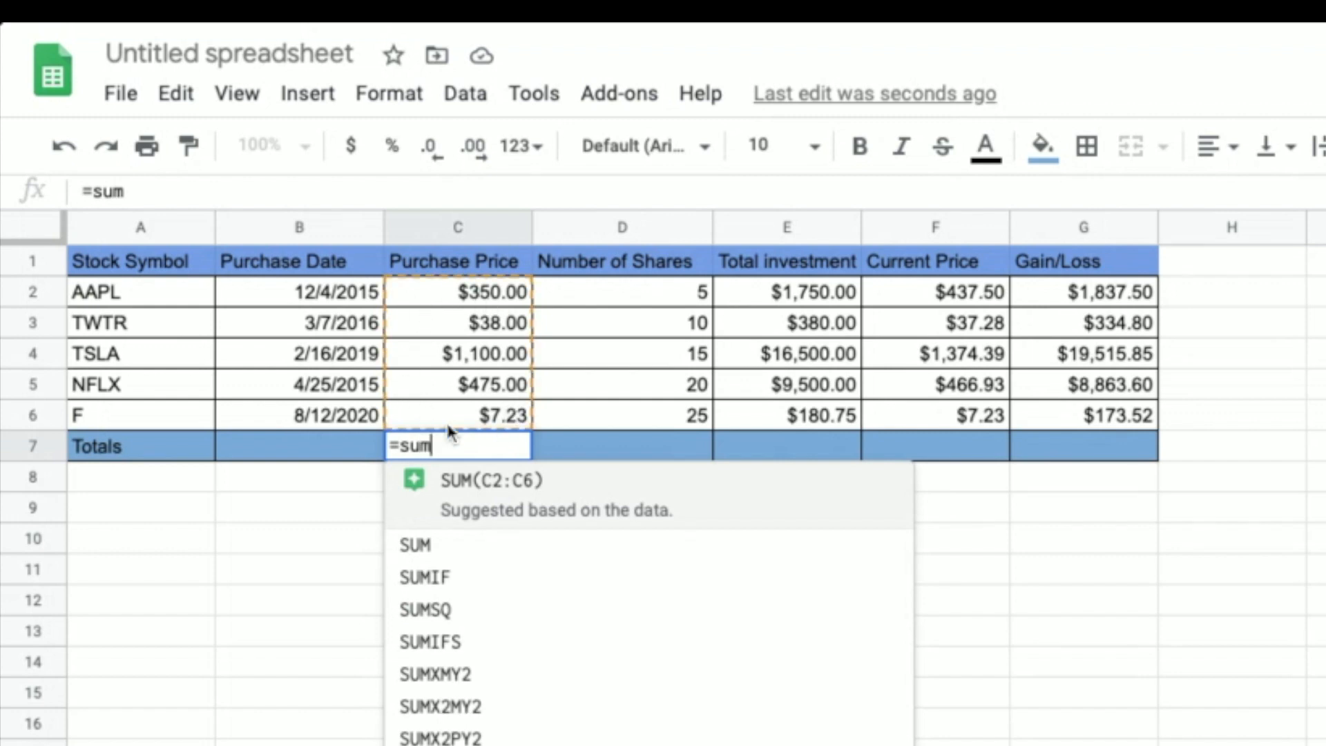
pyautogui.click(513, 496)
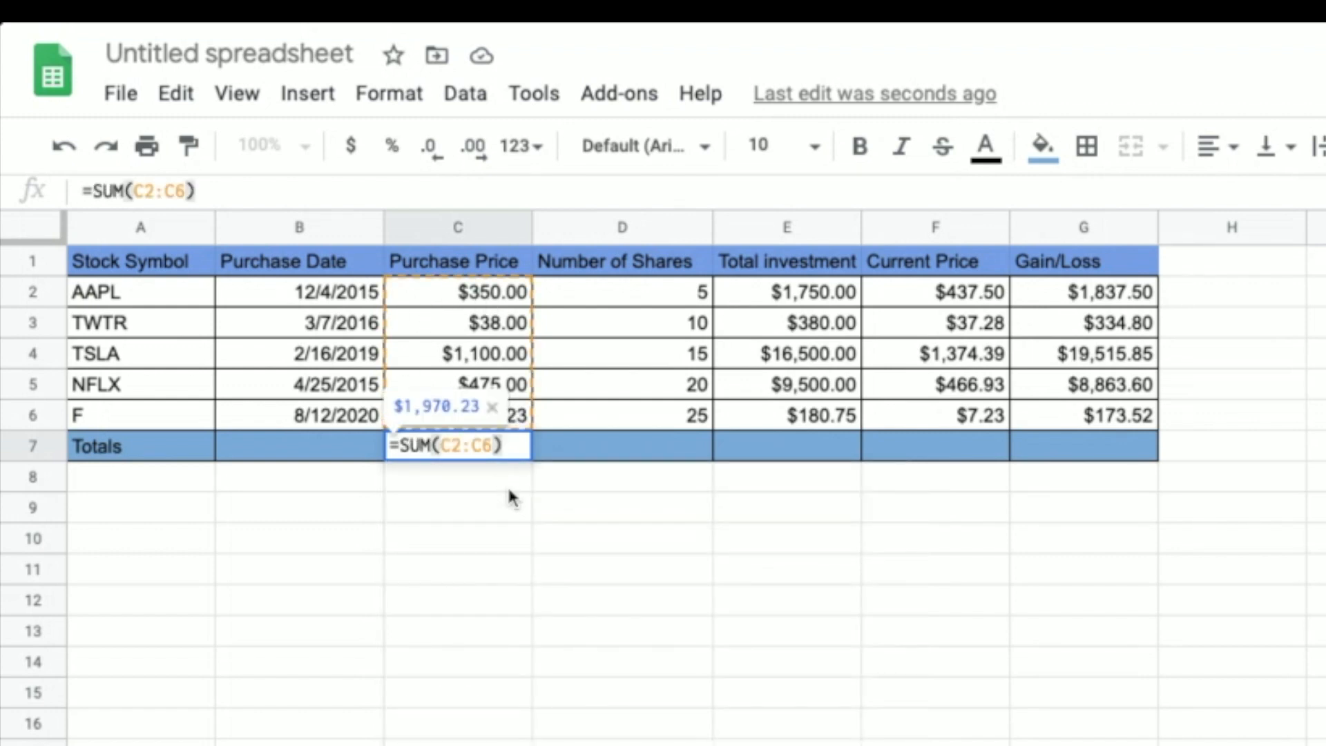
pyautogui.press('Return')
# Copy the C7 sum formula across the Totals row through F7, inspecting the copied formula in E7 along the way
pyautogui.click(516, 455)
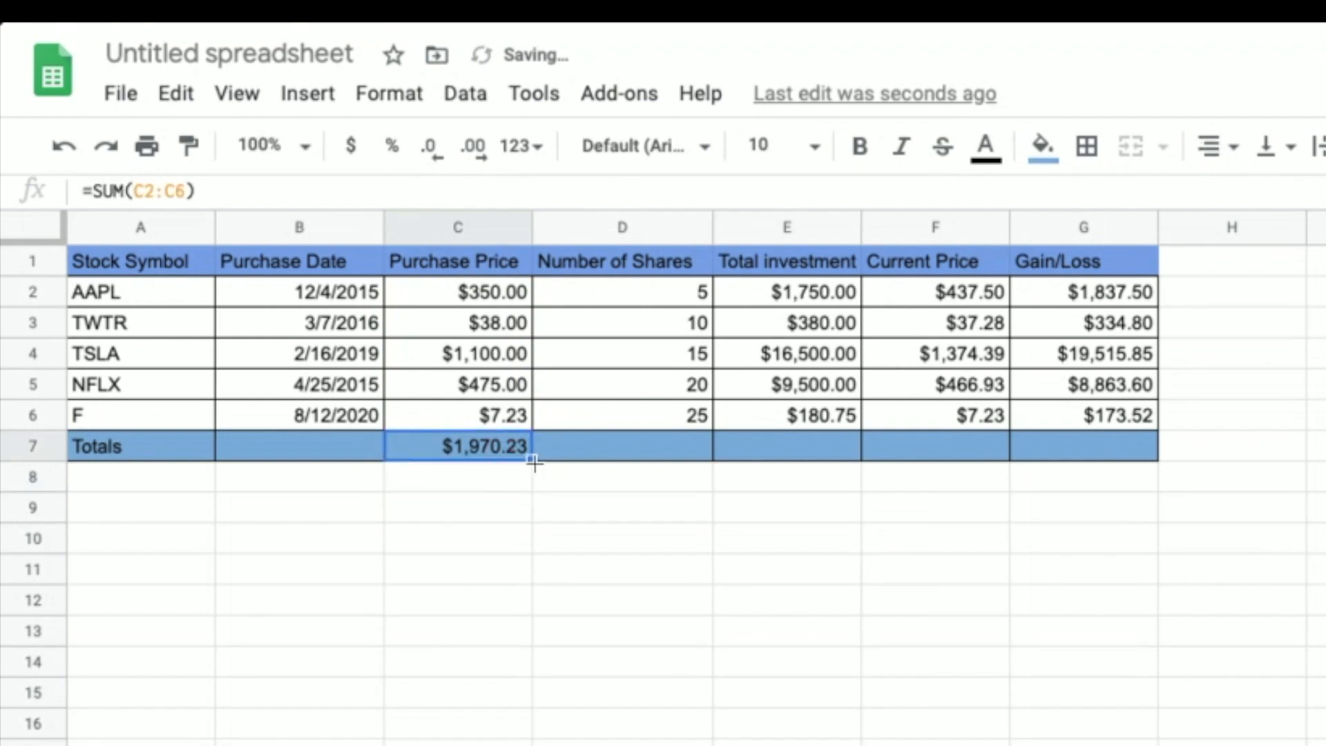
pyautogui.moveTo(534, 461); pyautogui.dragTo(822, 475)
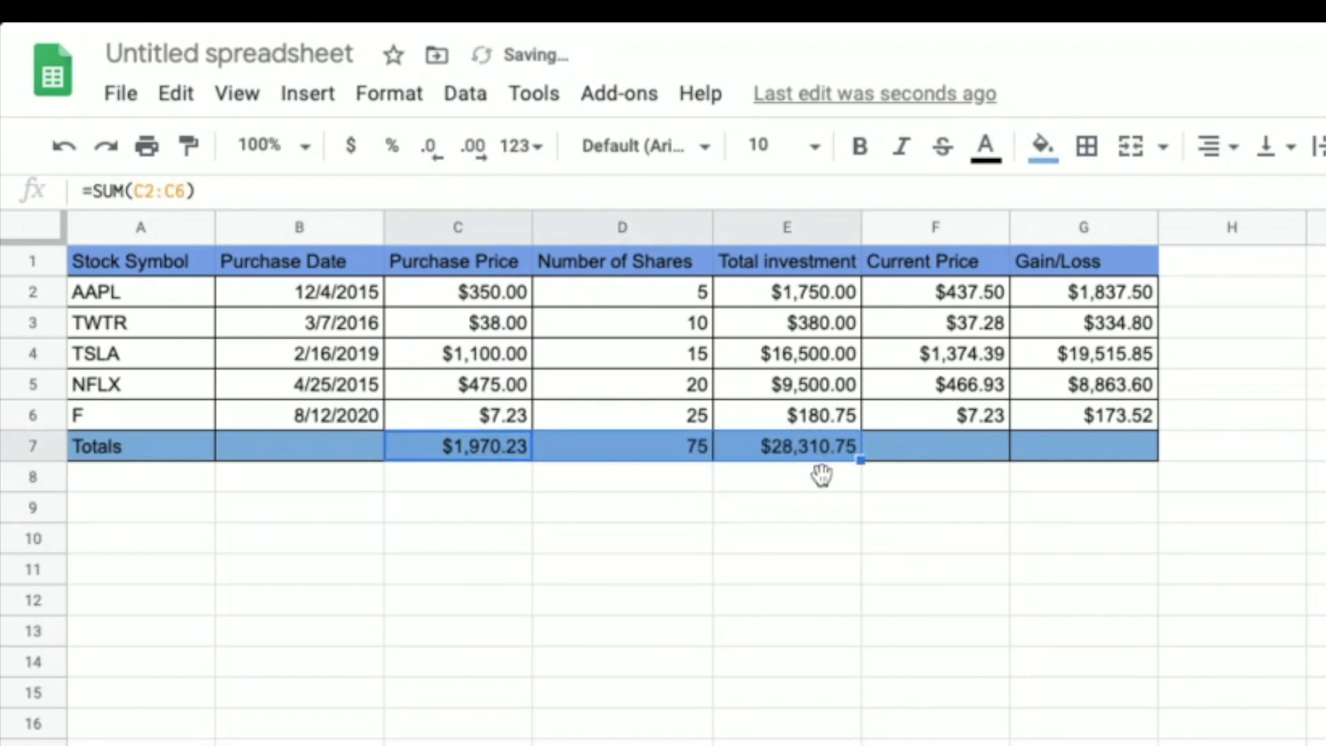
pyautogui.doubleClick(814, 450)
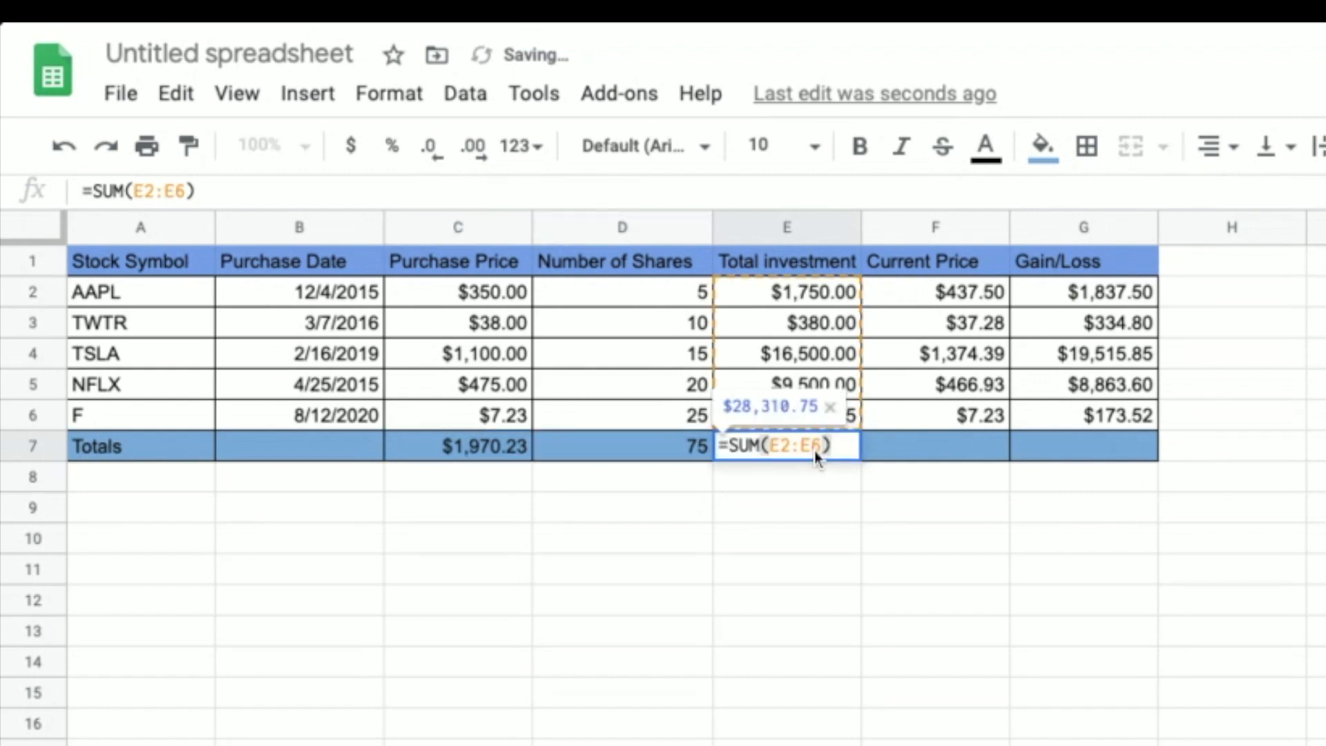
pyautogui.press('Escape')
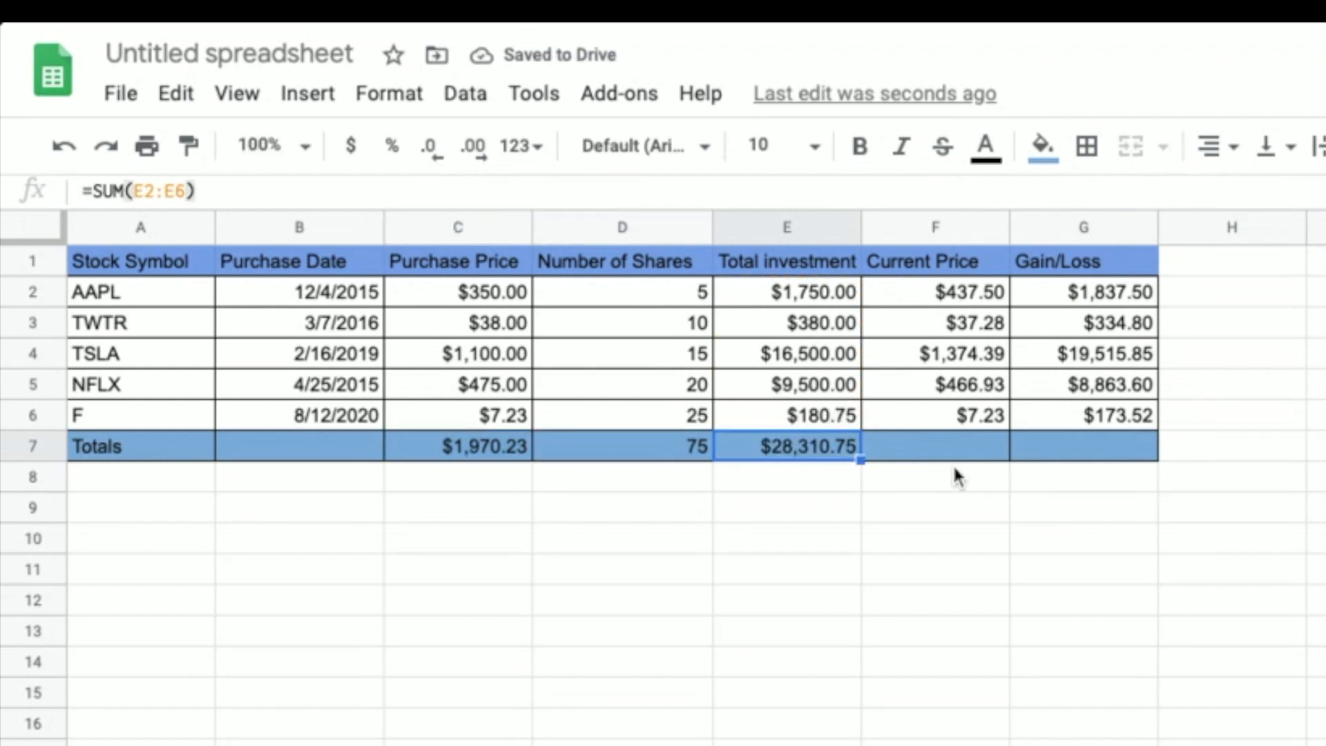
pyautogui.moveTo(860, 460); pyautogui.dragTo(936, 457)
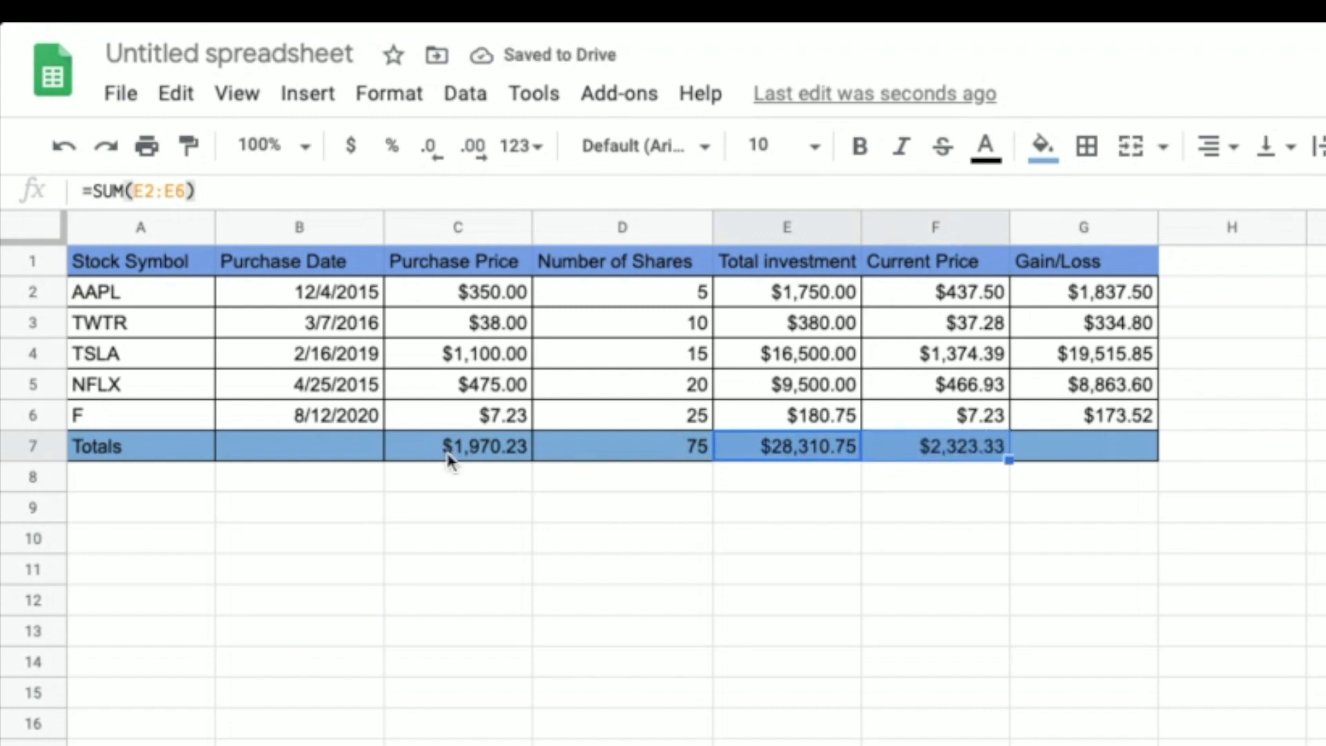
# Clear the totals for current price, purchase price and number of shares in F7, C7 and D7
pyautogui.click(958, 456)
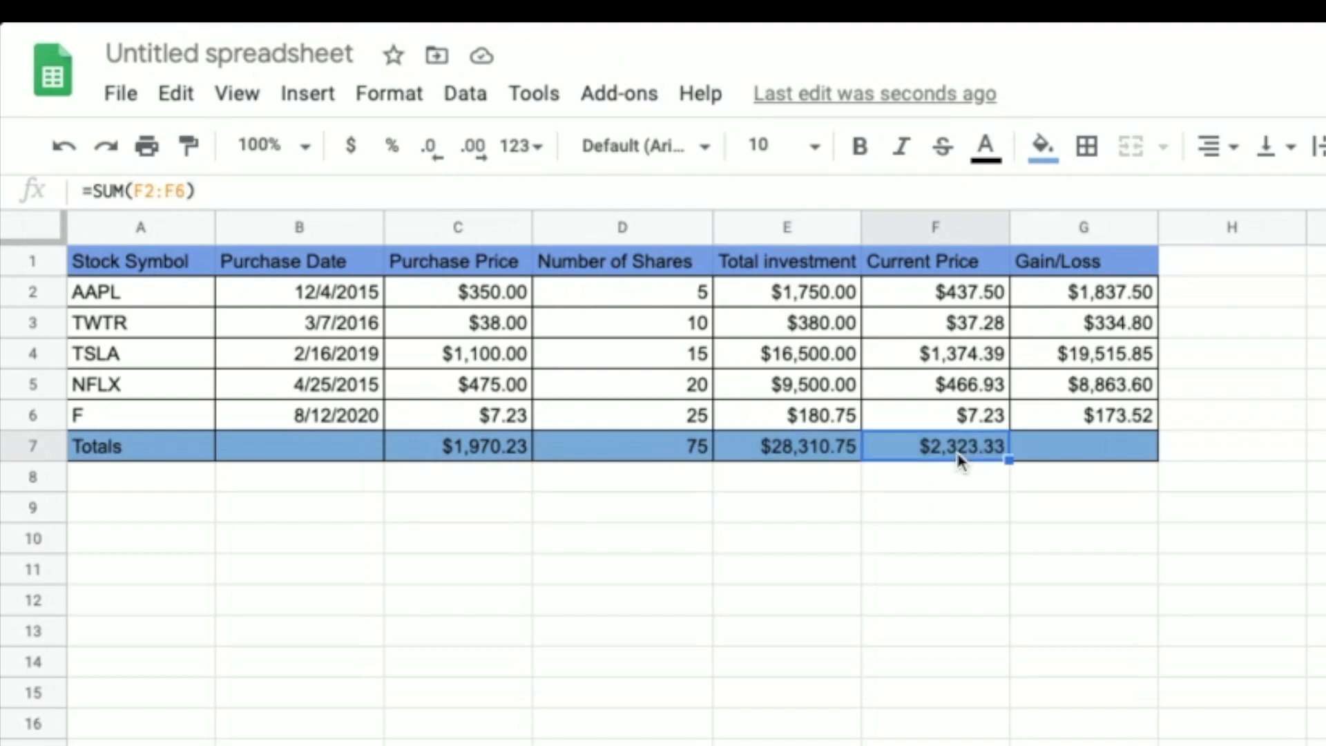
pyautogui.press('Delete')
pyautogui.click(482, 457)
pyautogui.press('Delete')
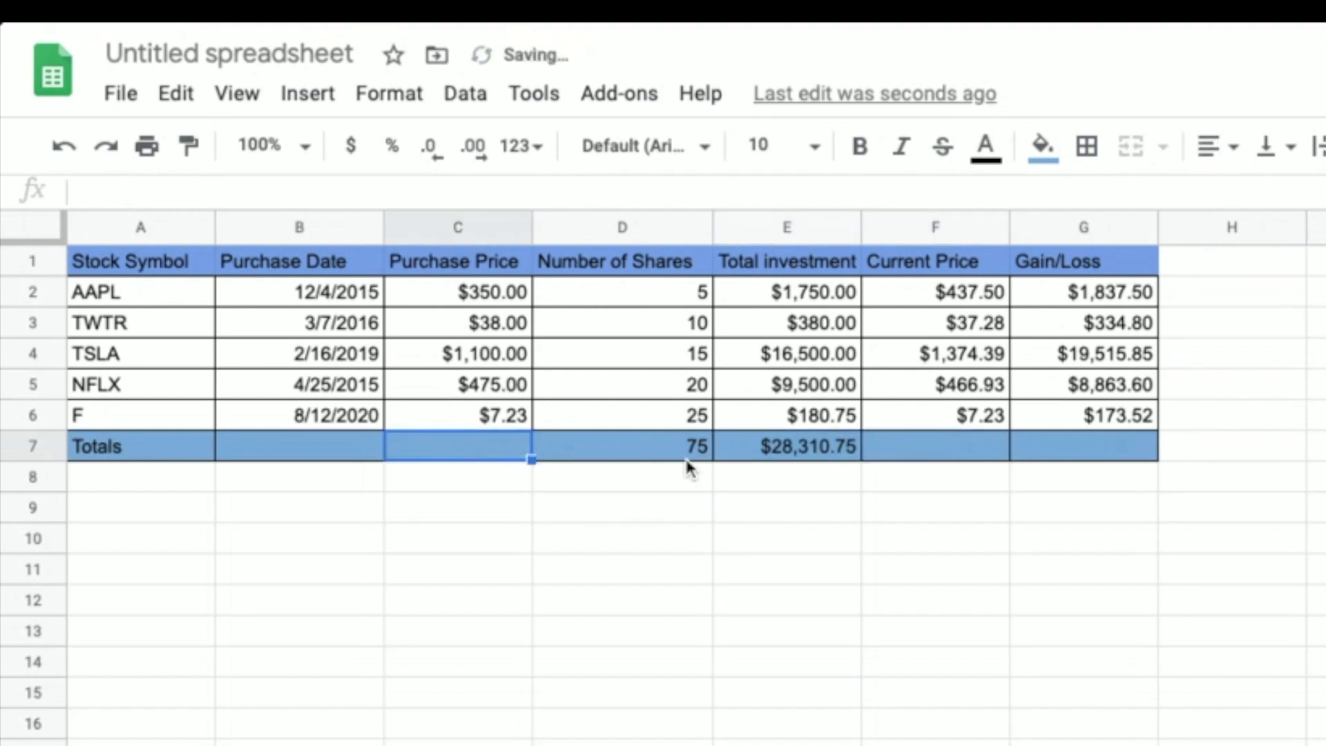
pyautogui.click(687, 457)
pyautogui.press('Delete')
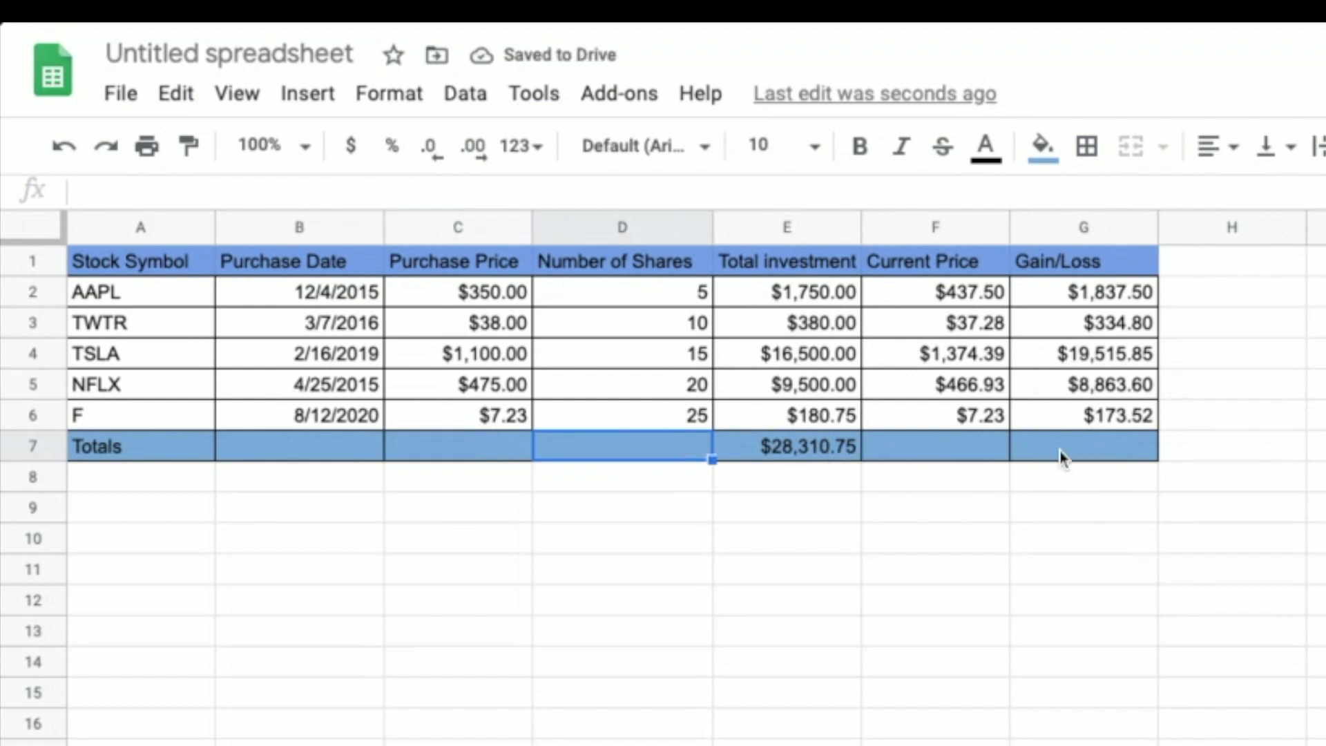
# Copy the E7 sum formula across to the Gain/Loss total in G7 and clear the copy left in F7
pyautogui.click(1091, 455)
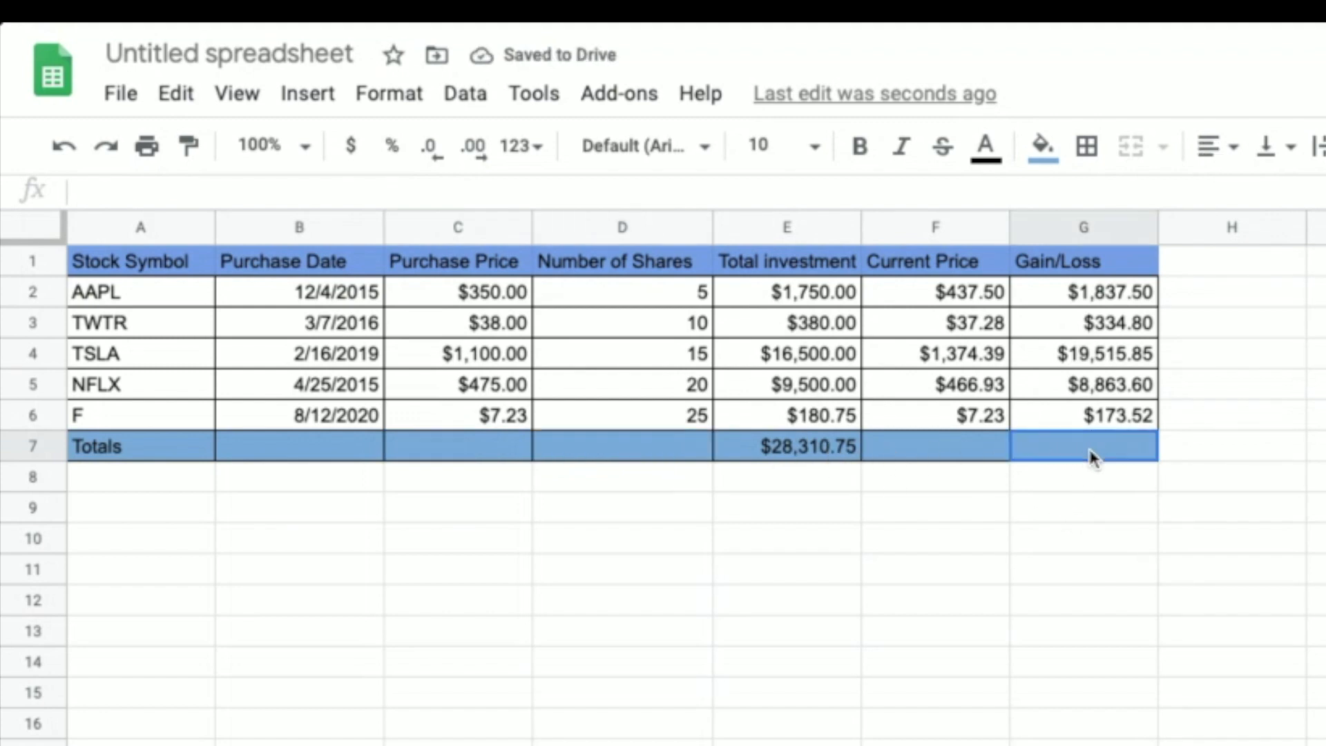
pyautogui.click(822, 453)
pyautogui.moveTo(860, 461); pyautogui.dragTo(1084, 457)
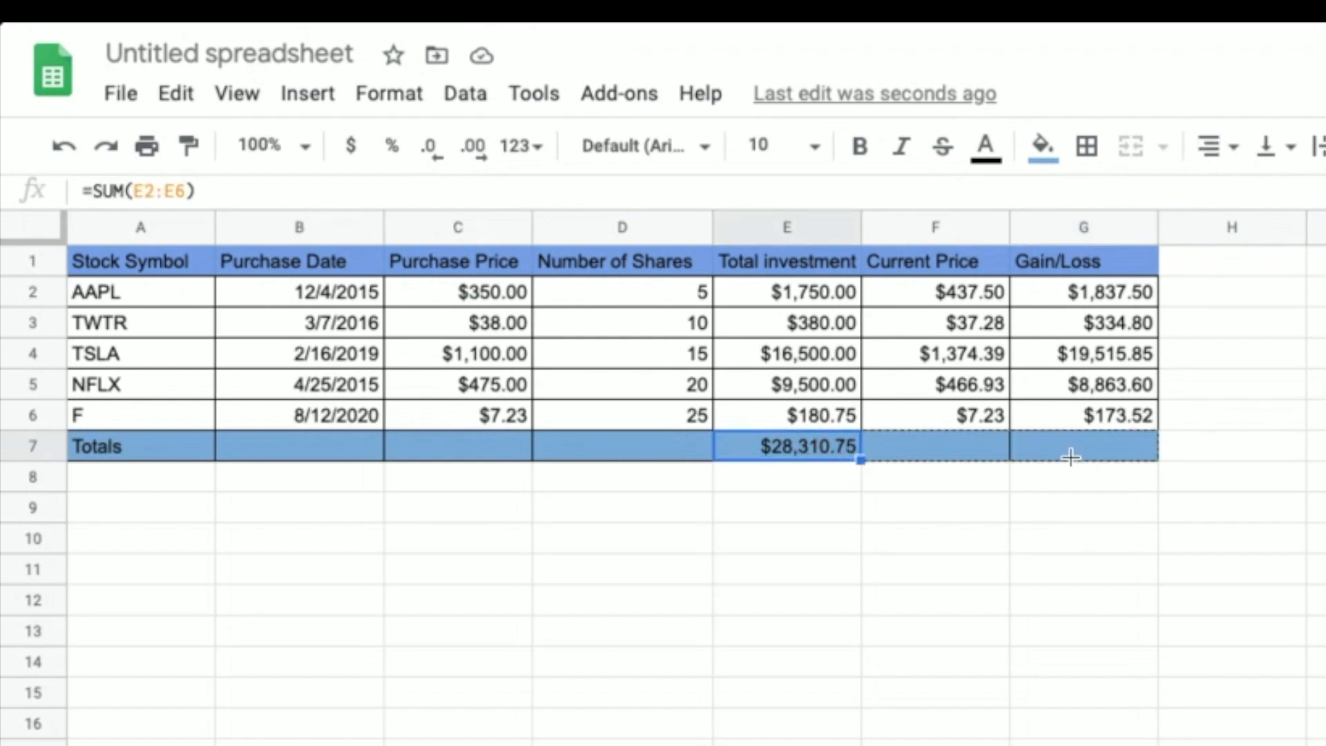
pyautogui.click(967, 453)
pyautogui.press('Delete')
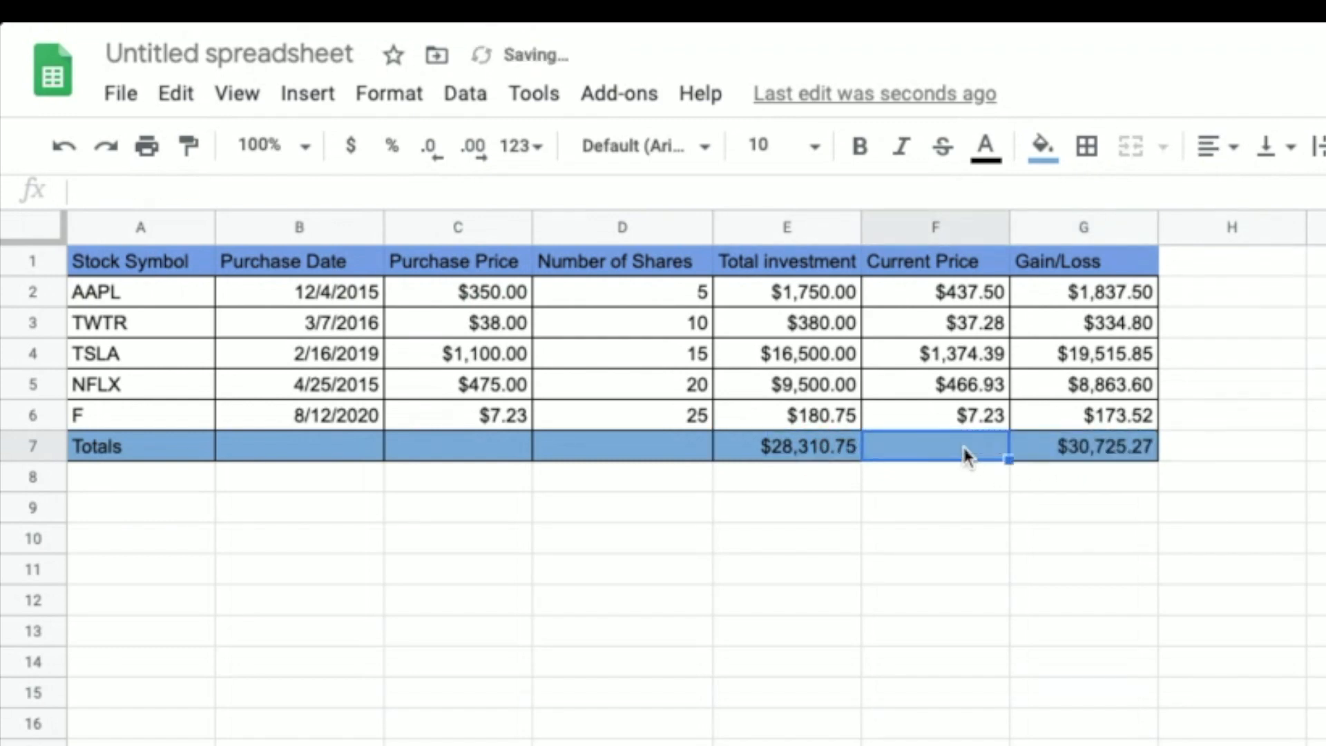
pyautogui.click(1041, 485)
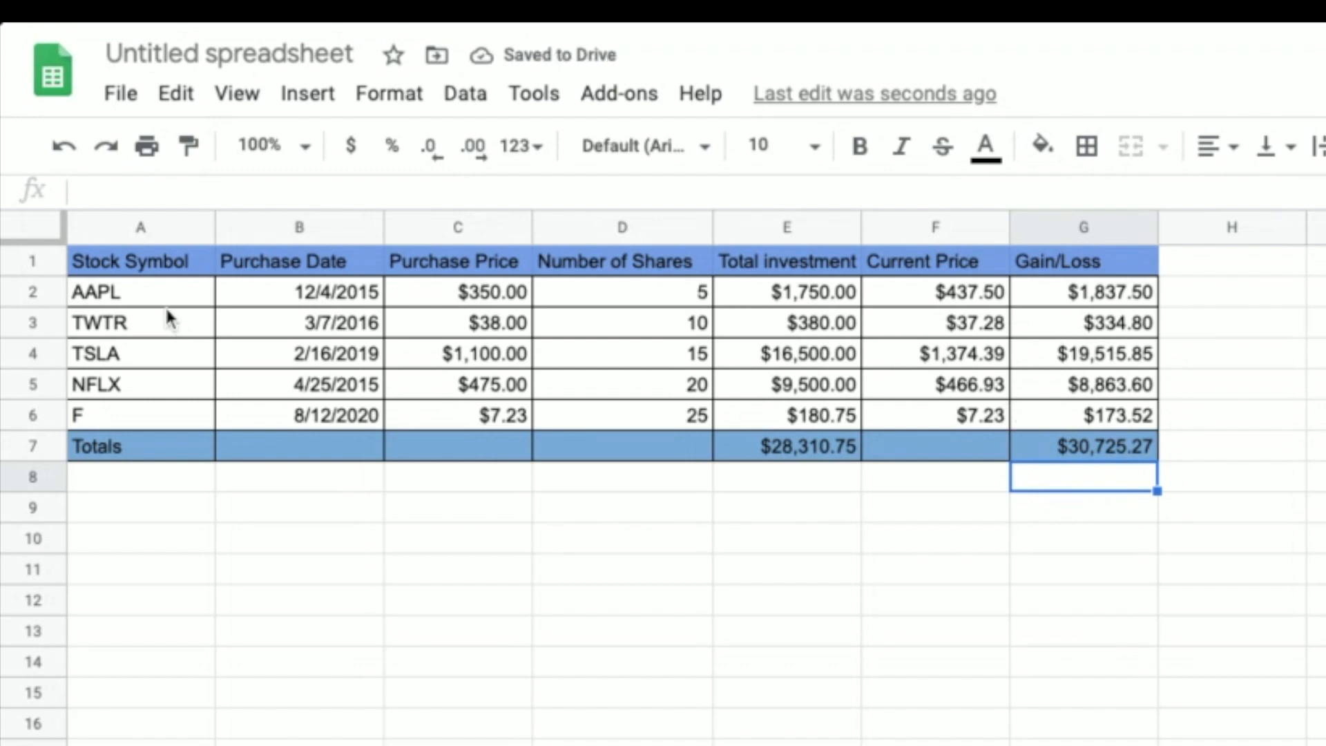
# Add a conditional format rule to G2:G6 that gives values greater than 0 the default green fill
pyautogui.click(1117, 299)
pyautogui.hotkey('shift', 'Down')
pyautogui.hotkey('shift', 'Down')
pyautogui.hotkey('shift', 'Down')
pyautogui.hotkey('shift', 'Down')
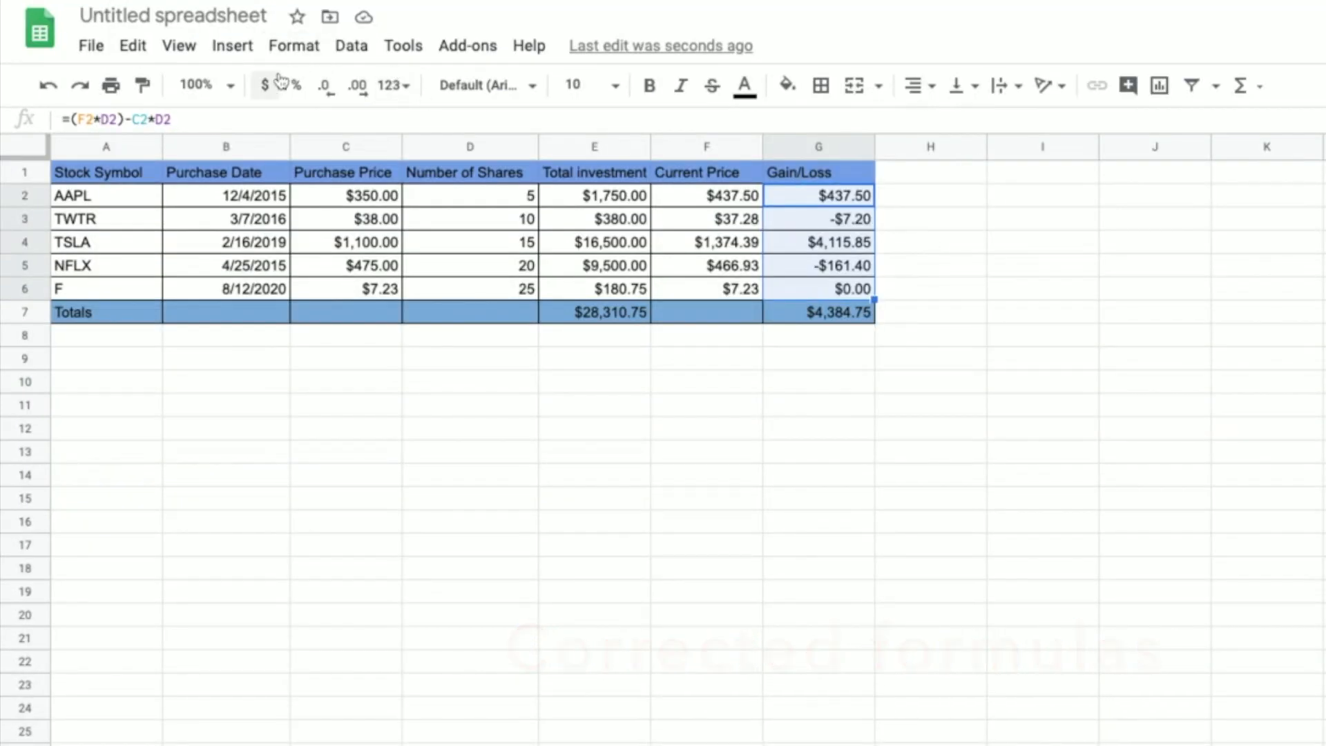
pyautogui.click(304, 55)
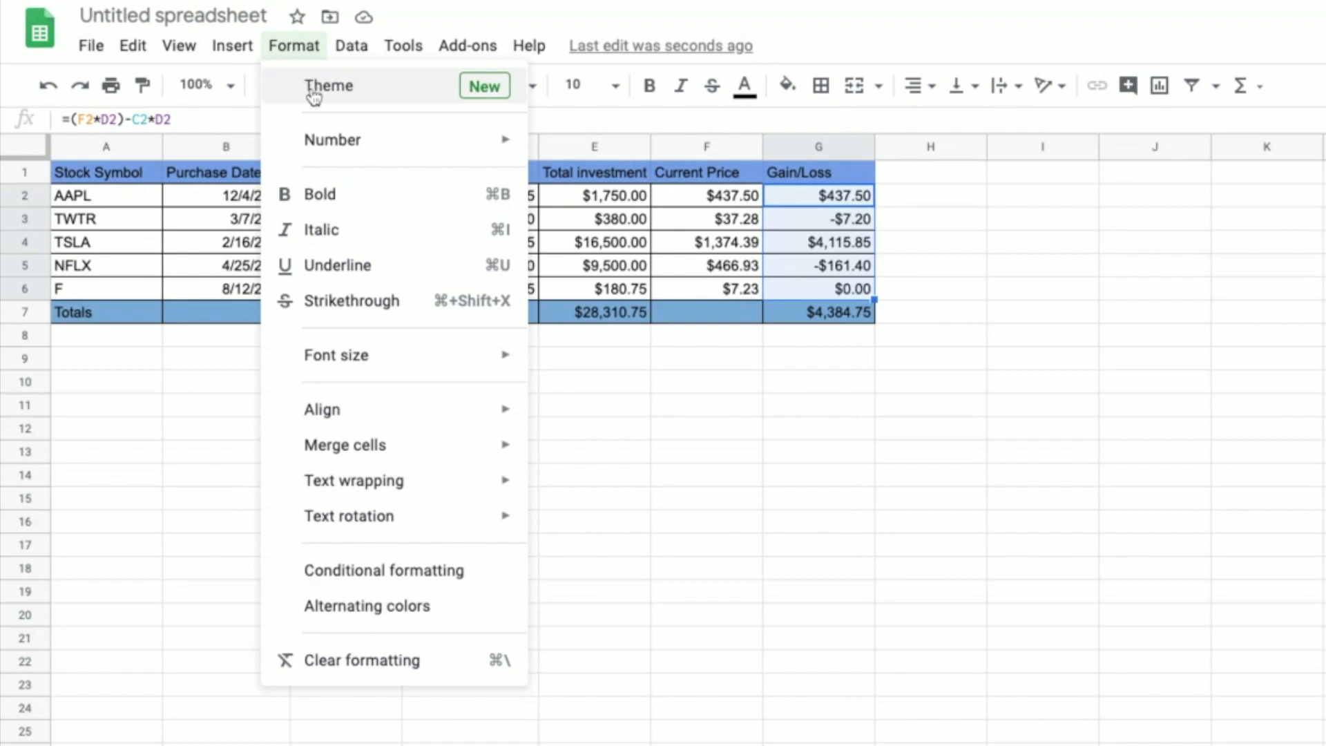
pyautogui.click(393, 573)
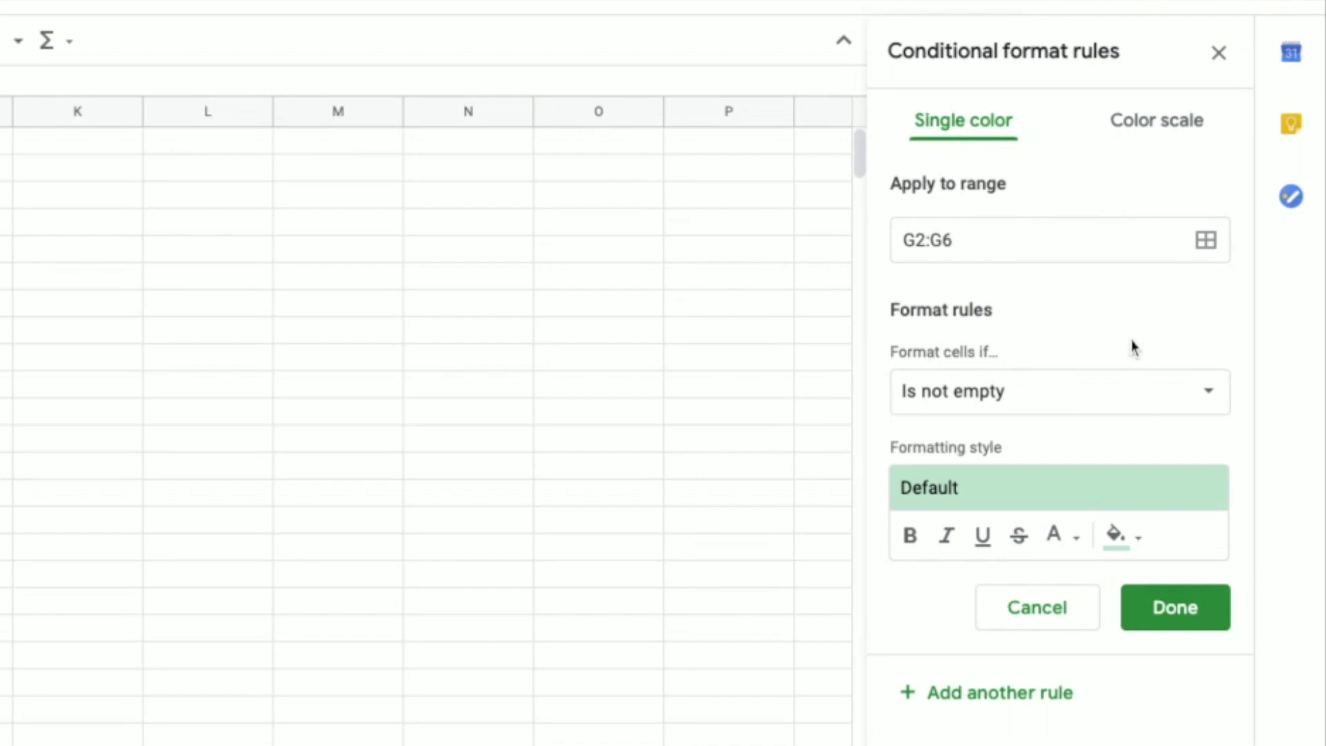
pyautogui.click(997, 248)
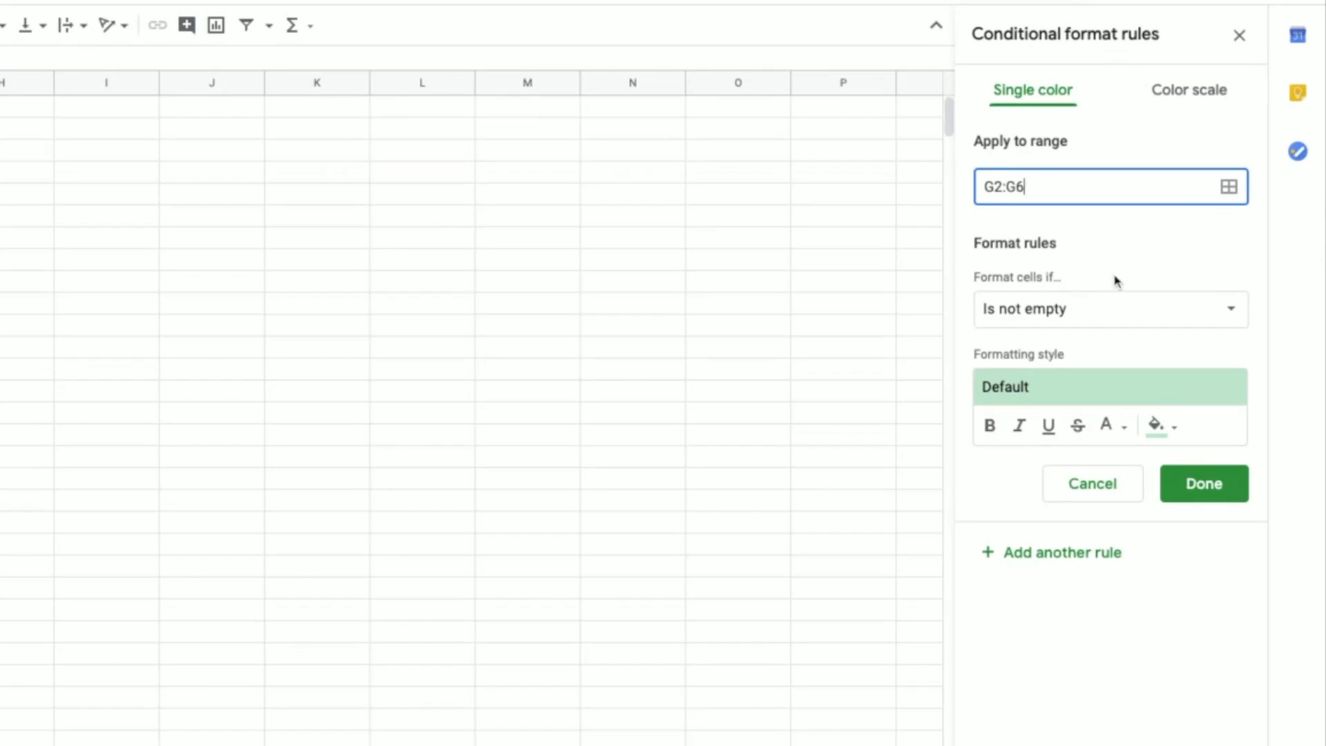
pyautogui.click(1084, 312)
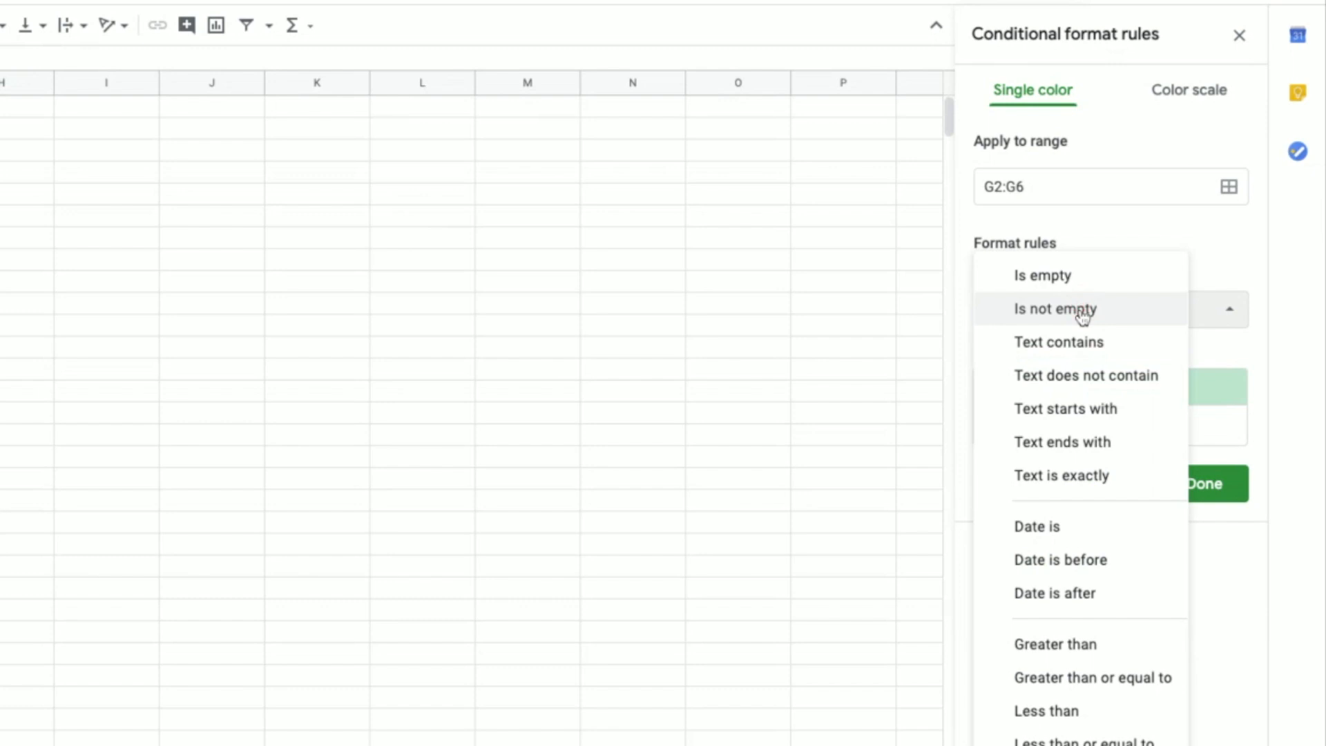
pyautogui.click(1076, 644)
pyautogui.click(1027, 358)
pyautogui.write('0')
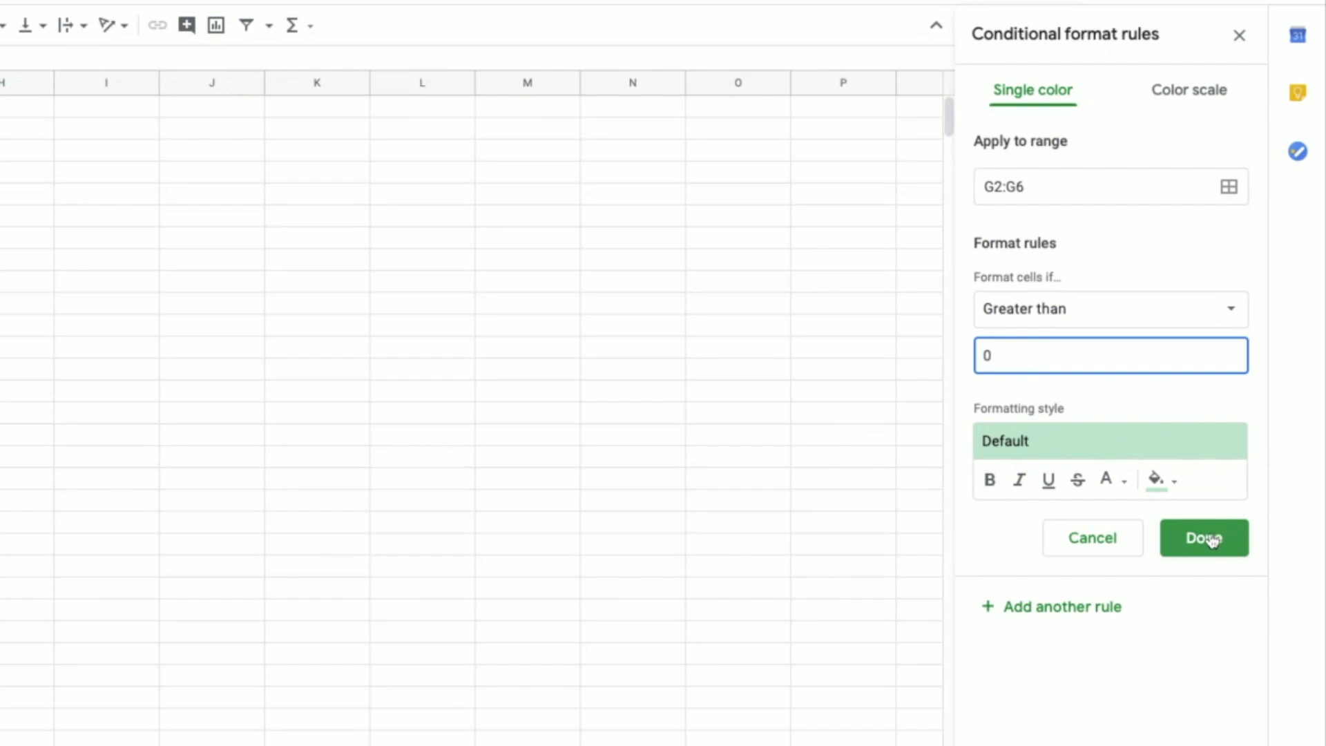
pyautogui.click(1212, 540)
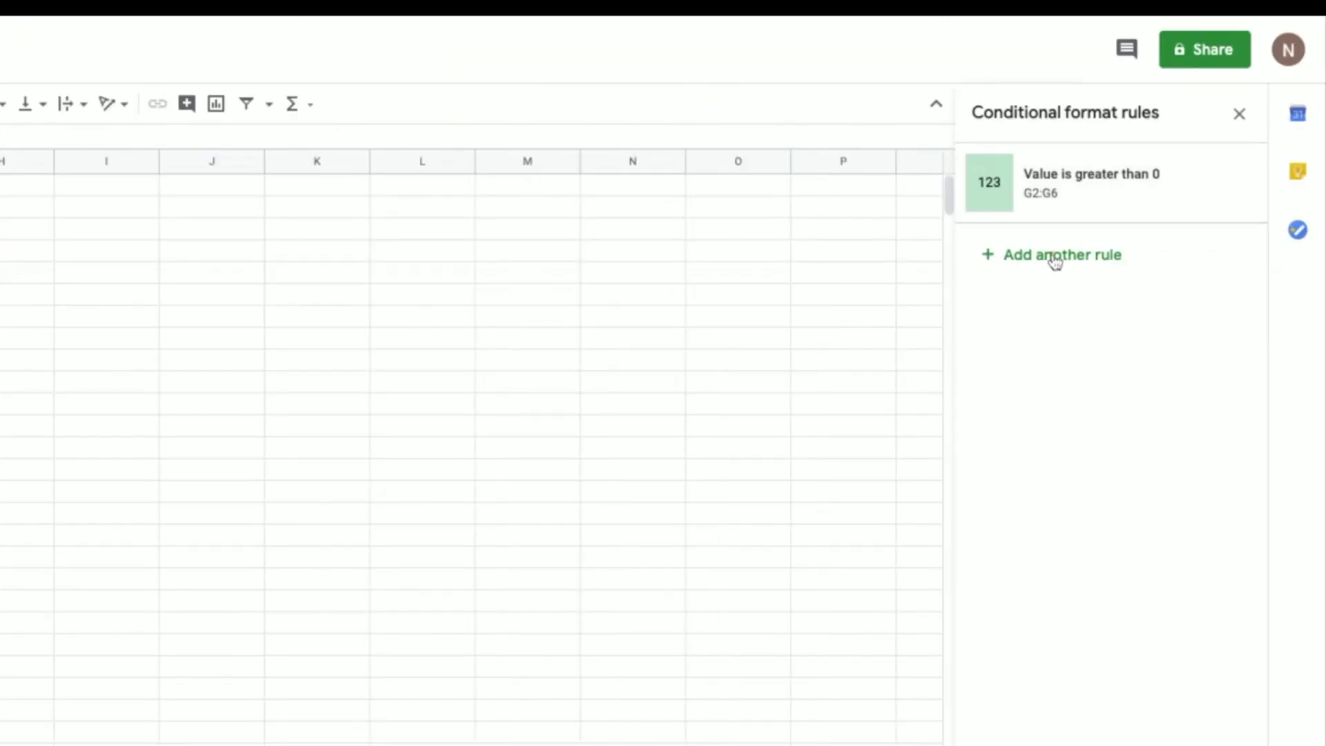
# Add a second conditional format rule to G2:G6 that fills values less than 0 in red
pyautogui.click(1054, 259)
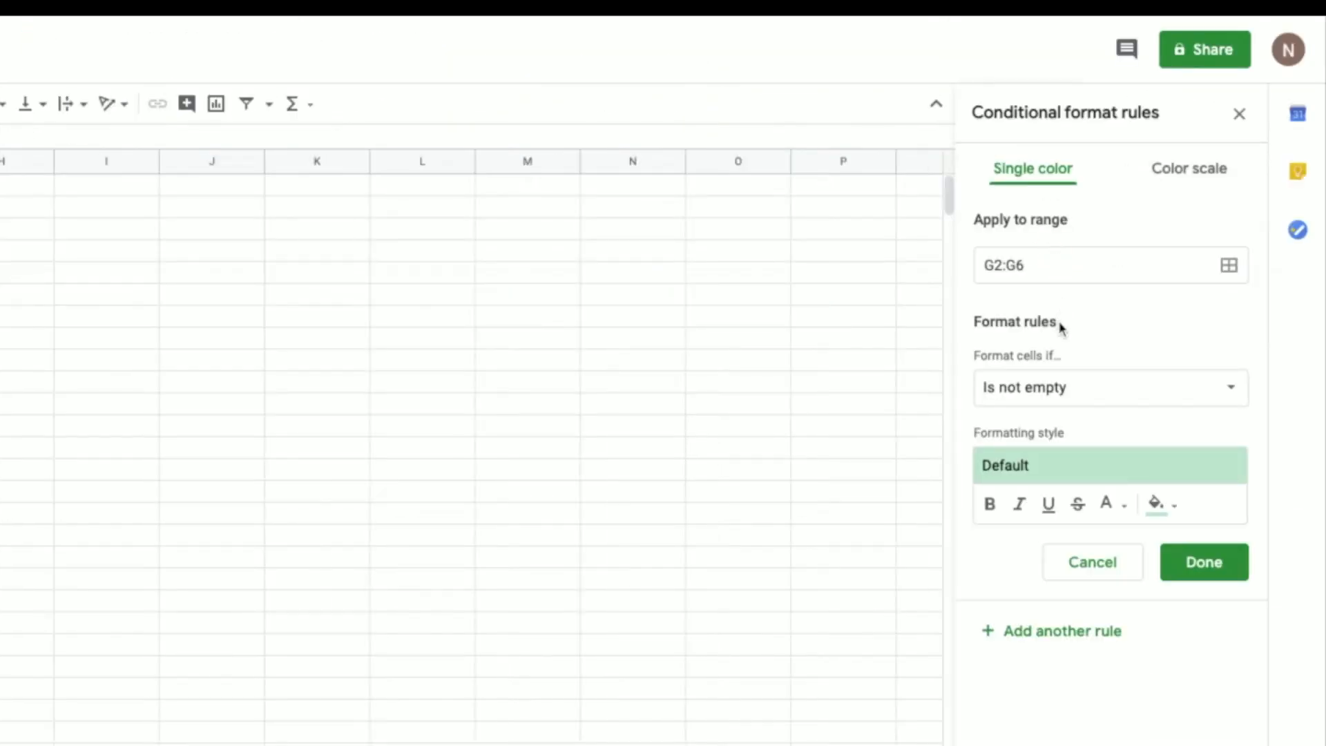
pyautogui.click(1042, 384)
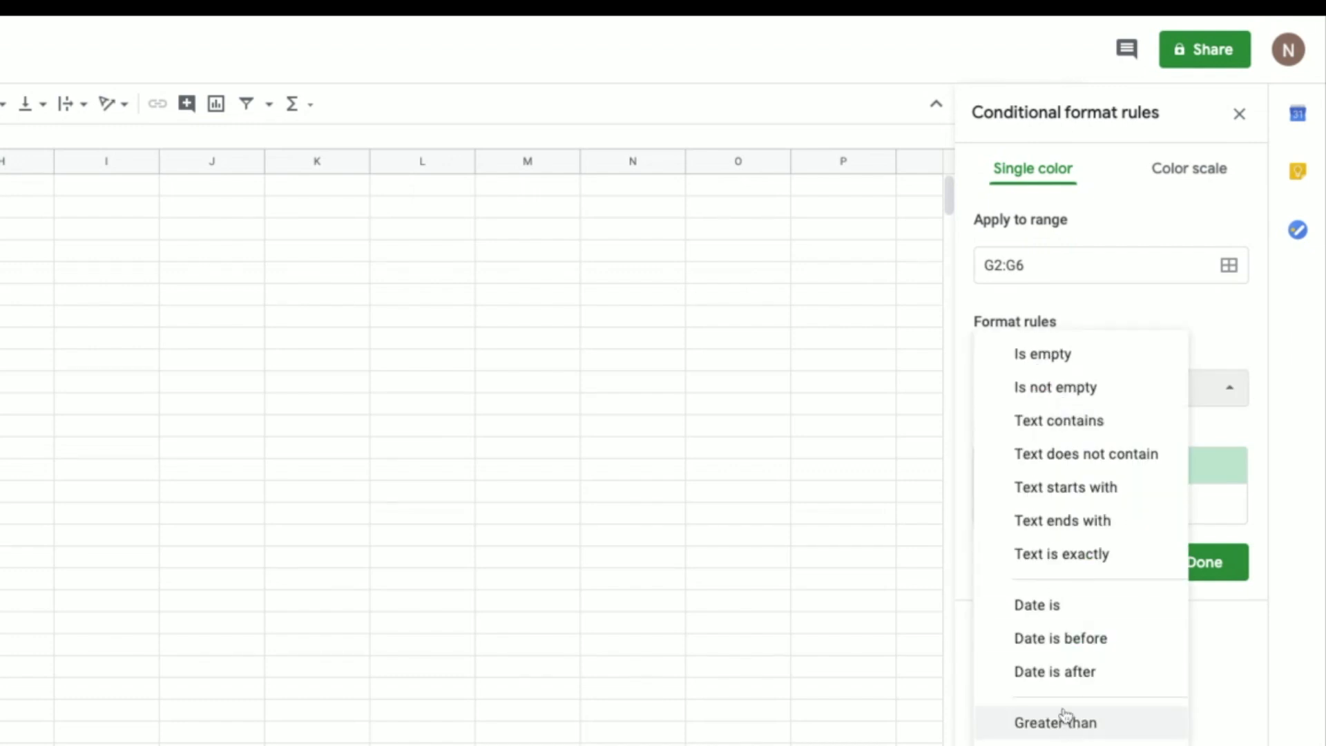
pyautogui.click(1066, 745)
pyautogui.click(1063, 433)
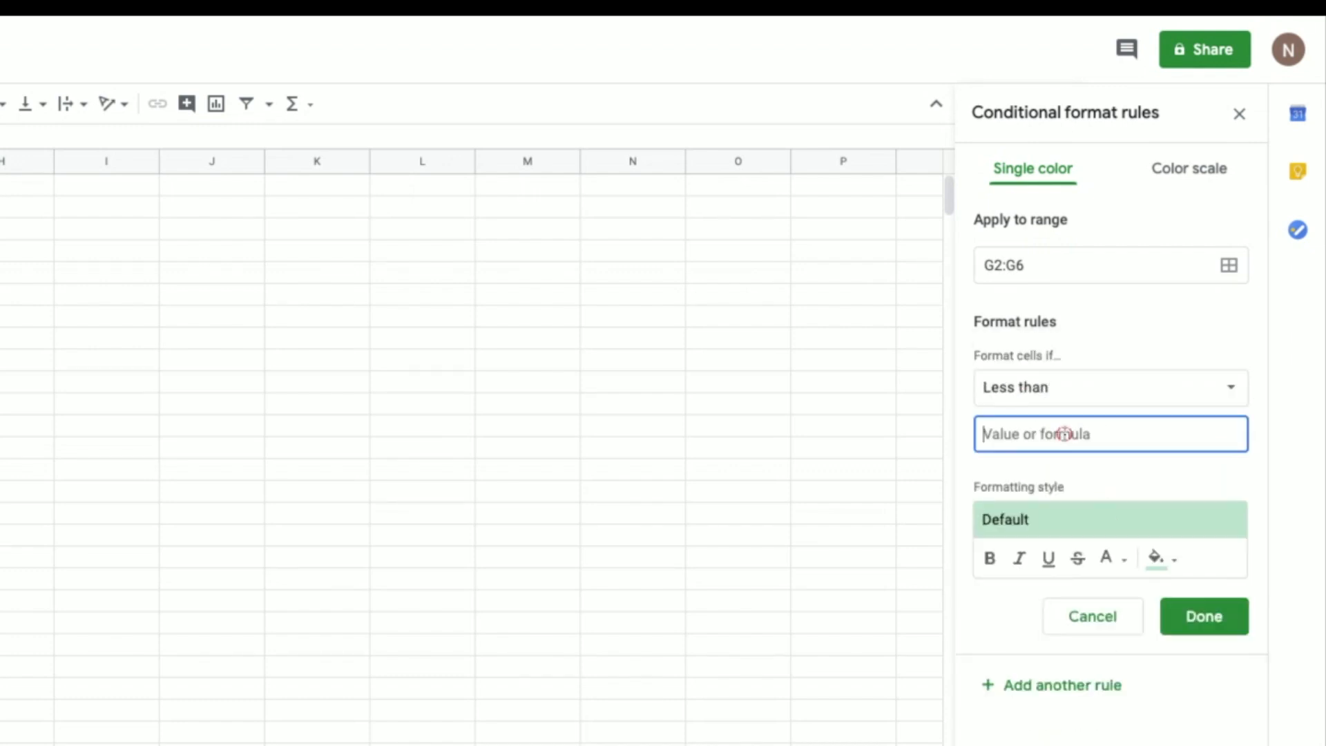
pyautogui.write('0')
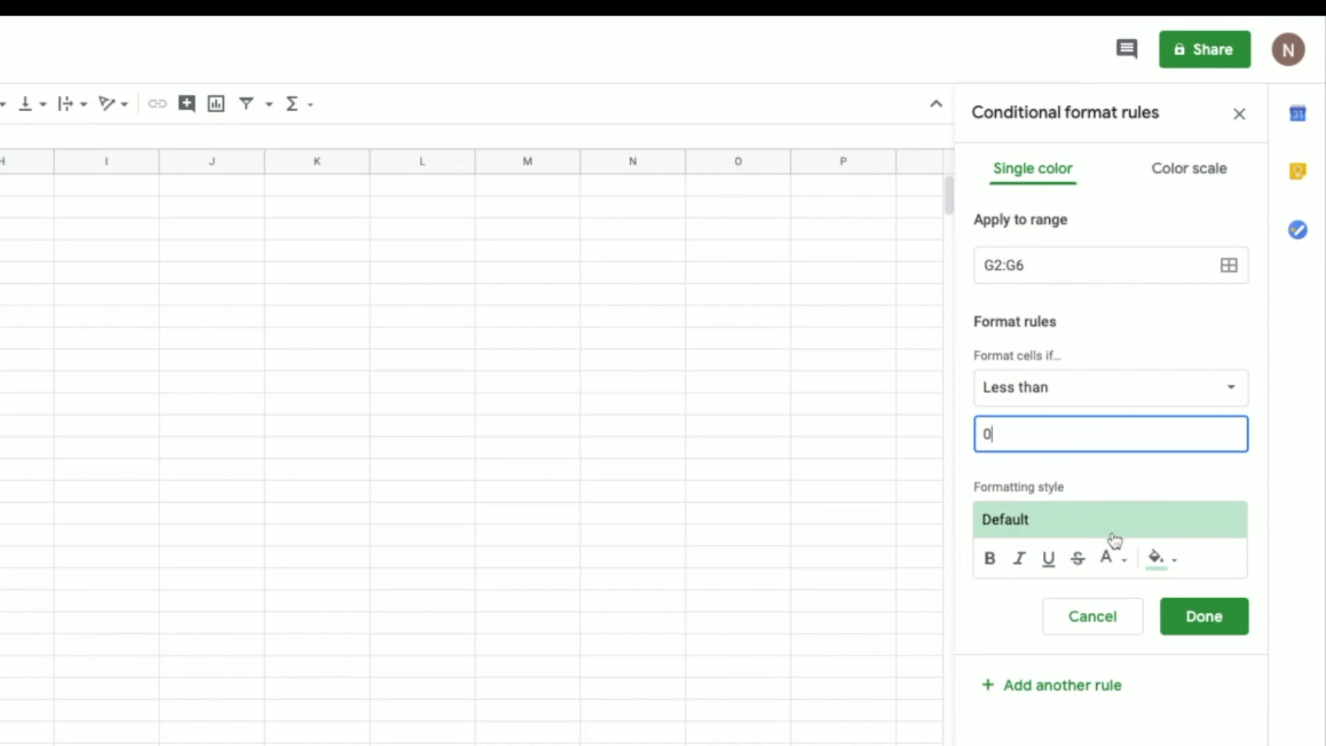
pyautogui.click(1158, 559)
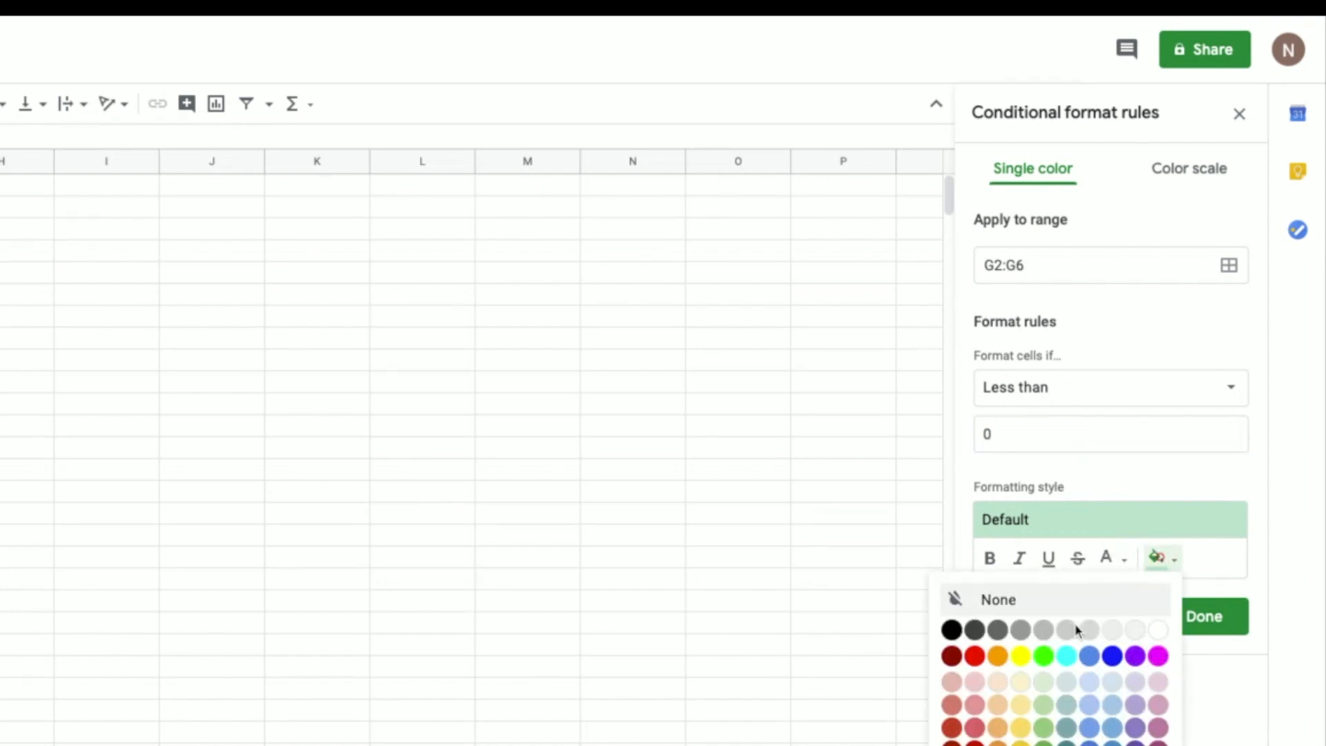
pyautogui.click(975, 655)
pyautogui.click(1205, 617)
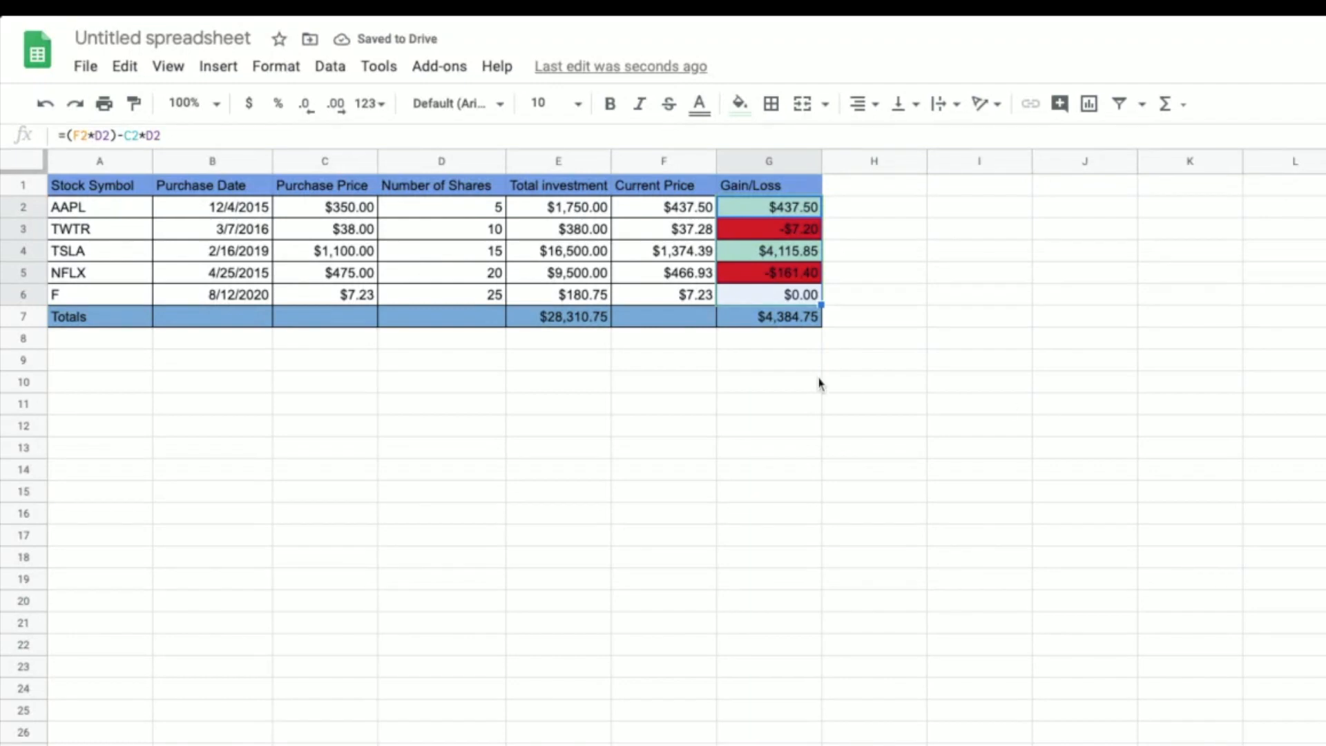
pyautogui.click(817, 382)
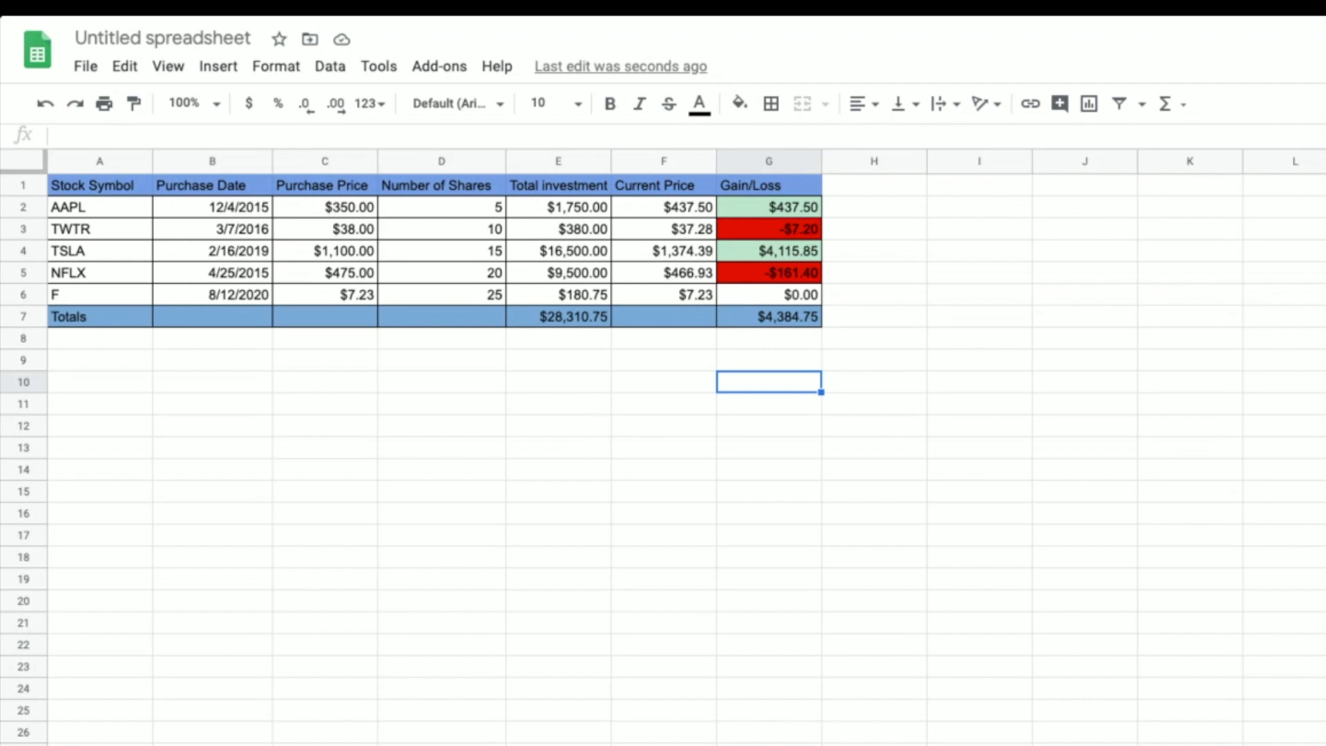
# Insert a chart from empty cell B11 and set its type to Pie chart
pyautogui.click(226, 406)
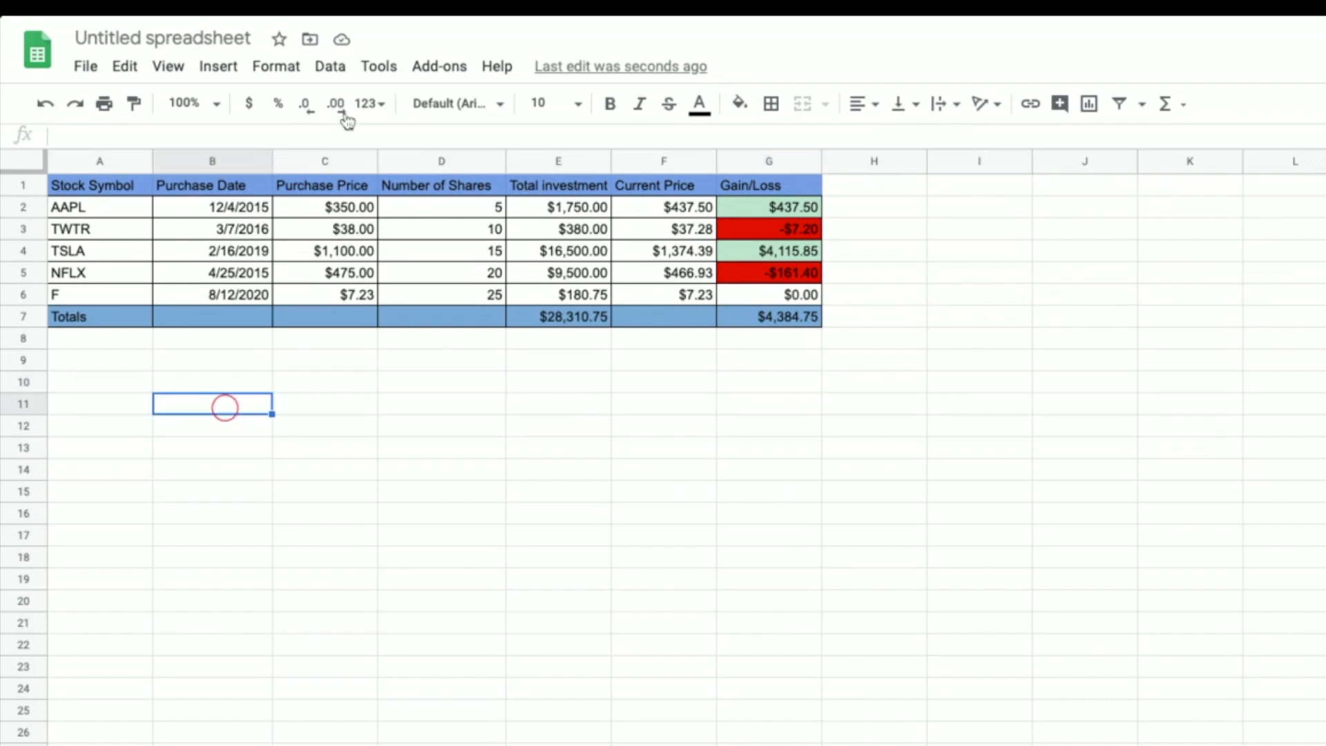
pyautogui.click(235, 73)
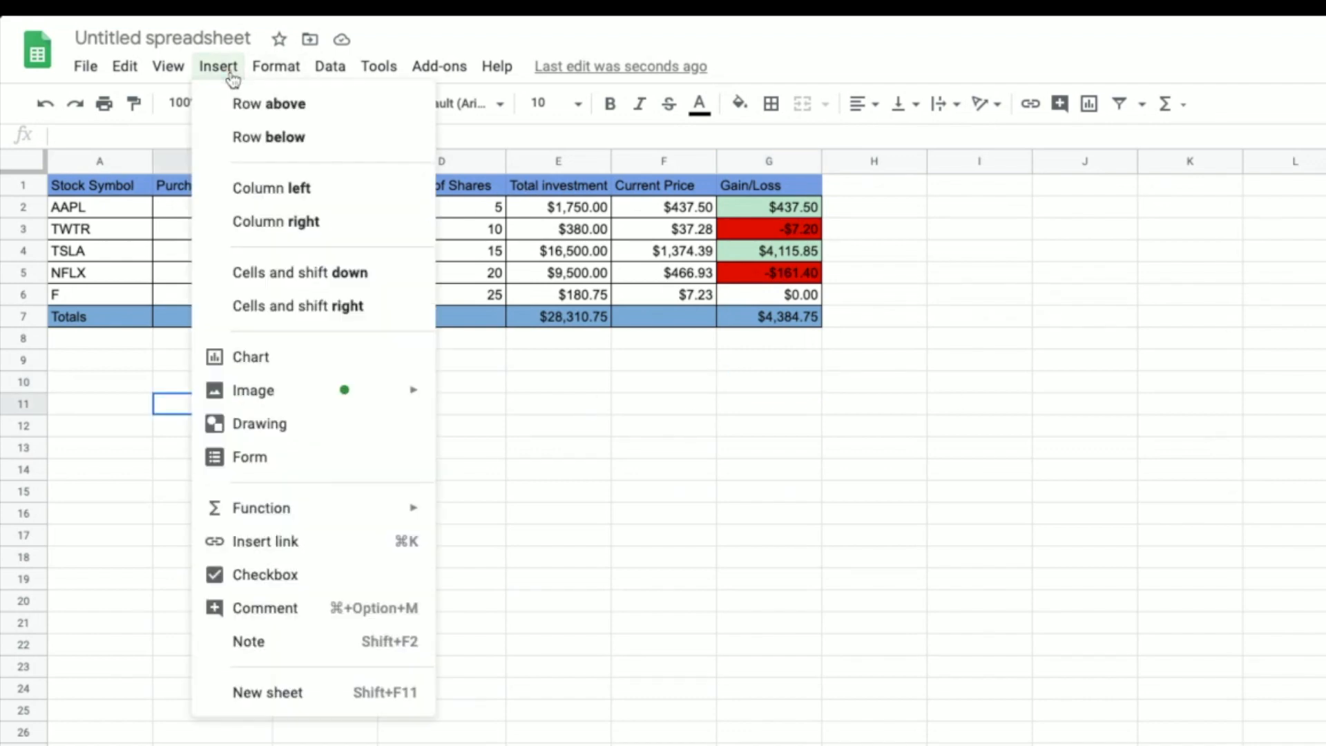
pyautogui.click(256, 357)
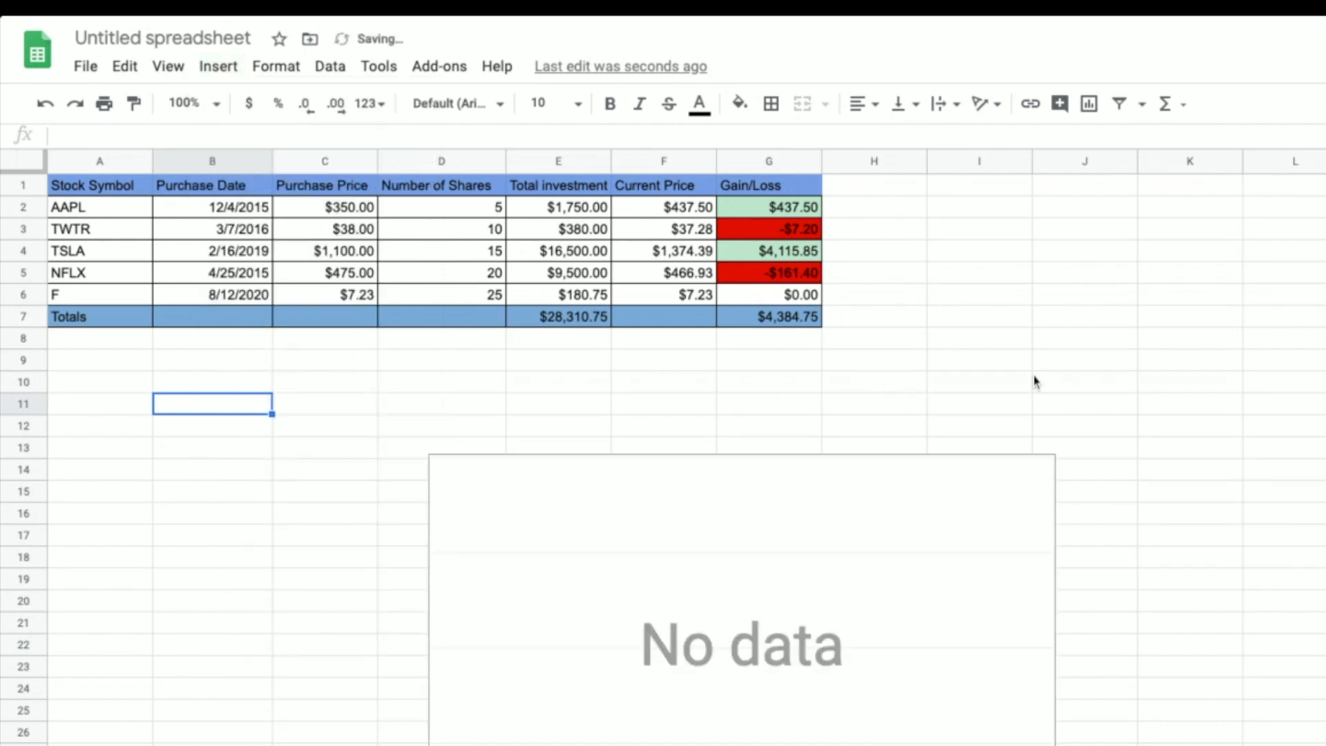
pyautogui.click(1141, 126)
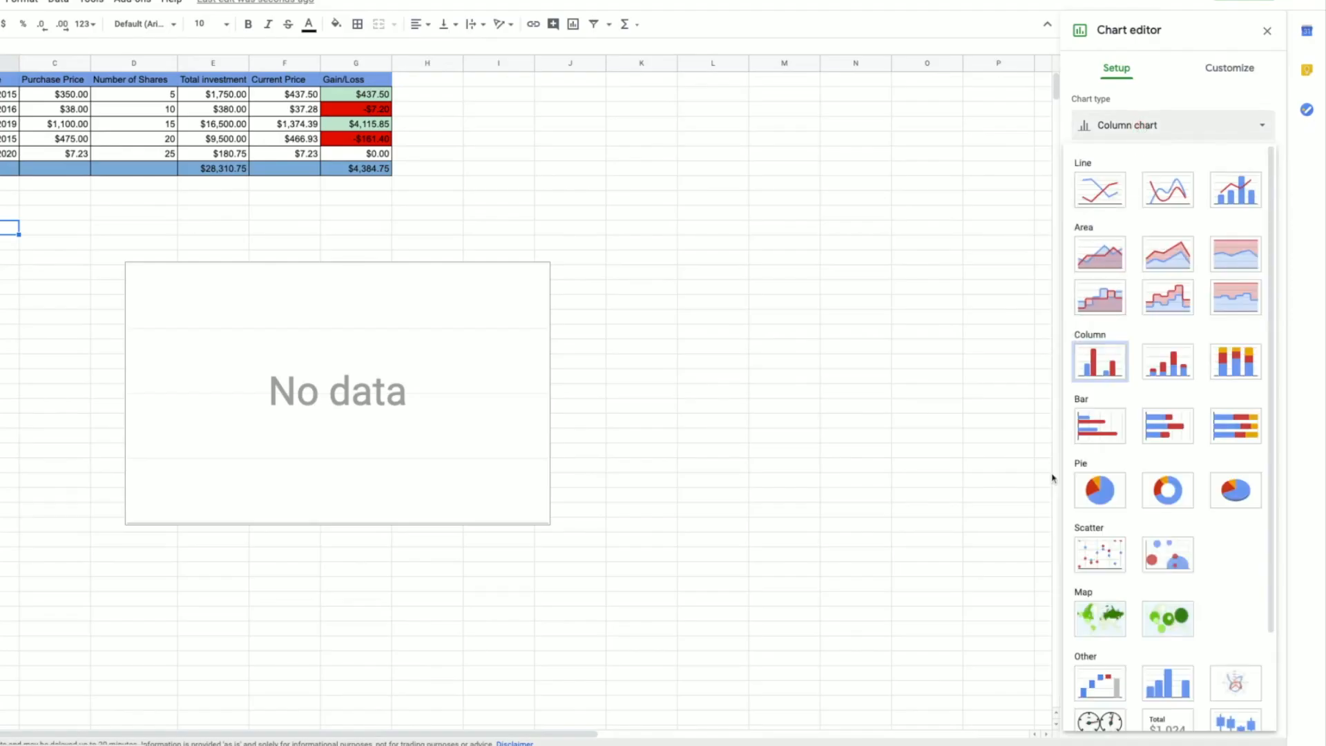
pyautogui.click(1098, 494)
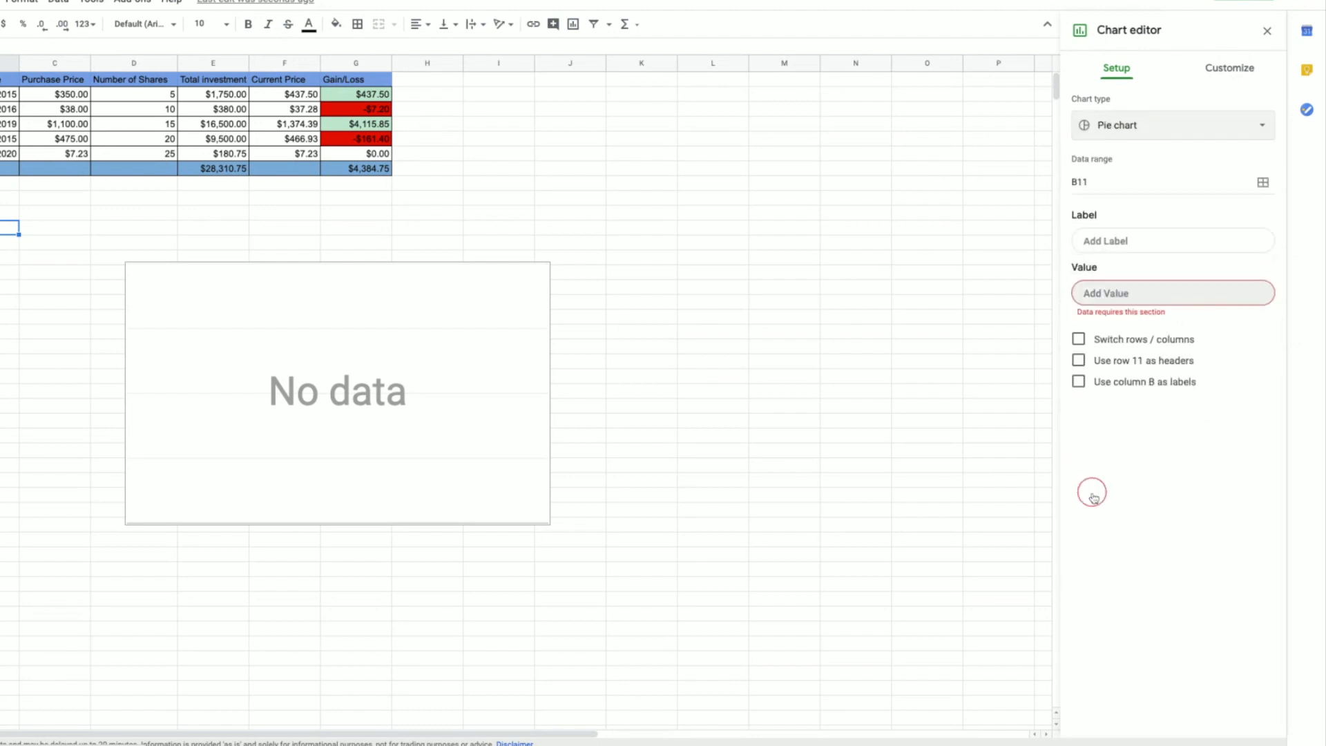
# Set the pie chart's data range to the share counts in D2:D6 and move the chart up below the table
pyautogui.click(1263, 183)
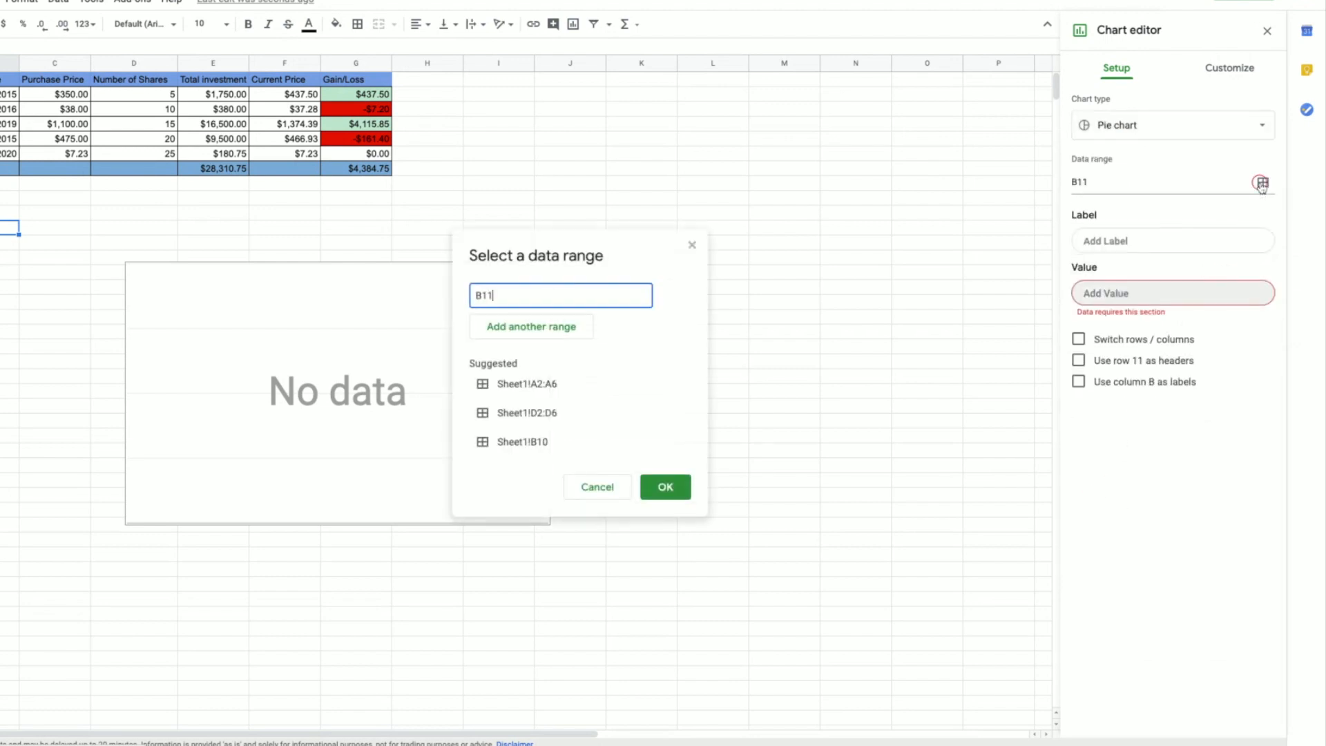
pyautogui.moveTo(516, 296); pyautogui.dragTo(434, 298)
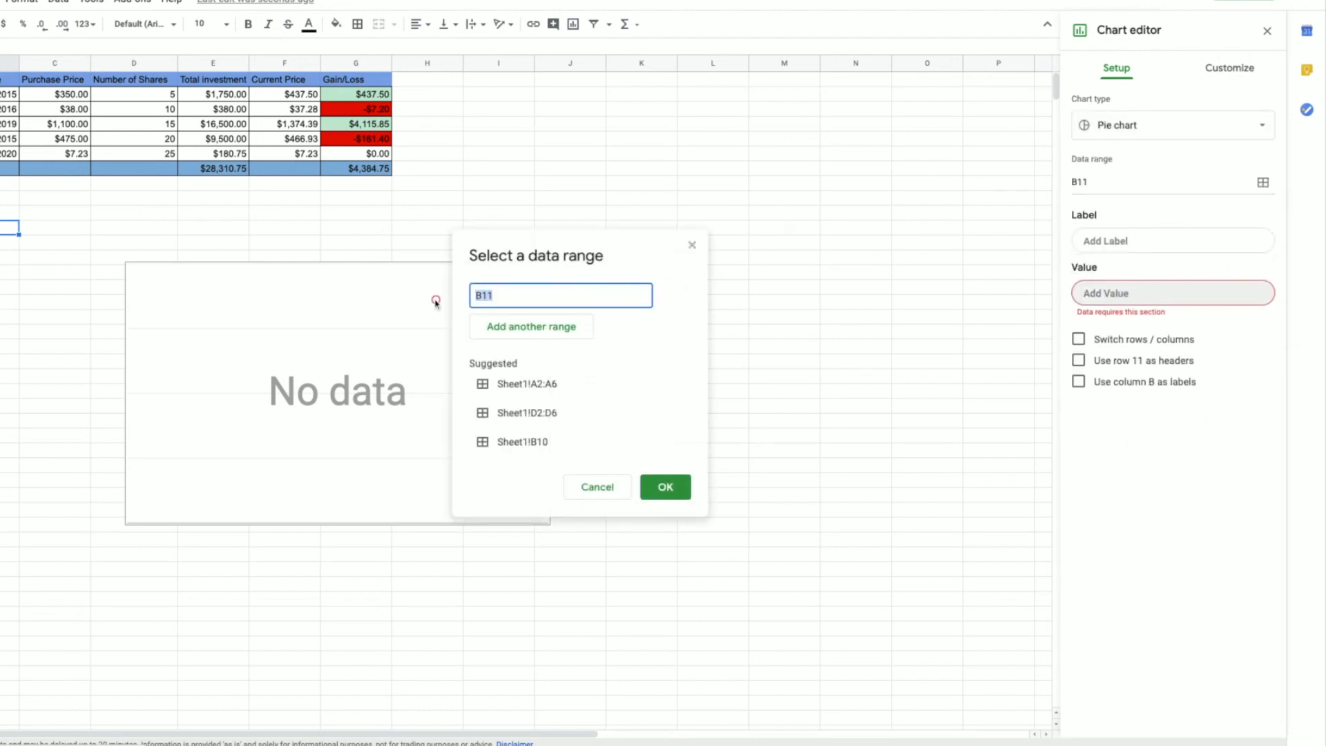
pyautogui.press('BackSpace')
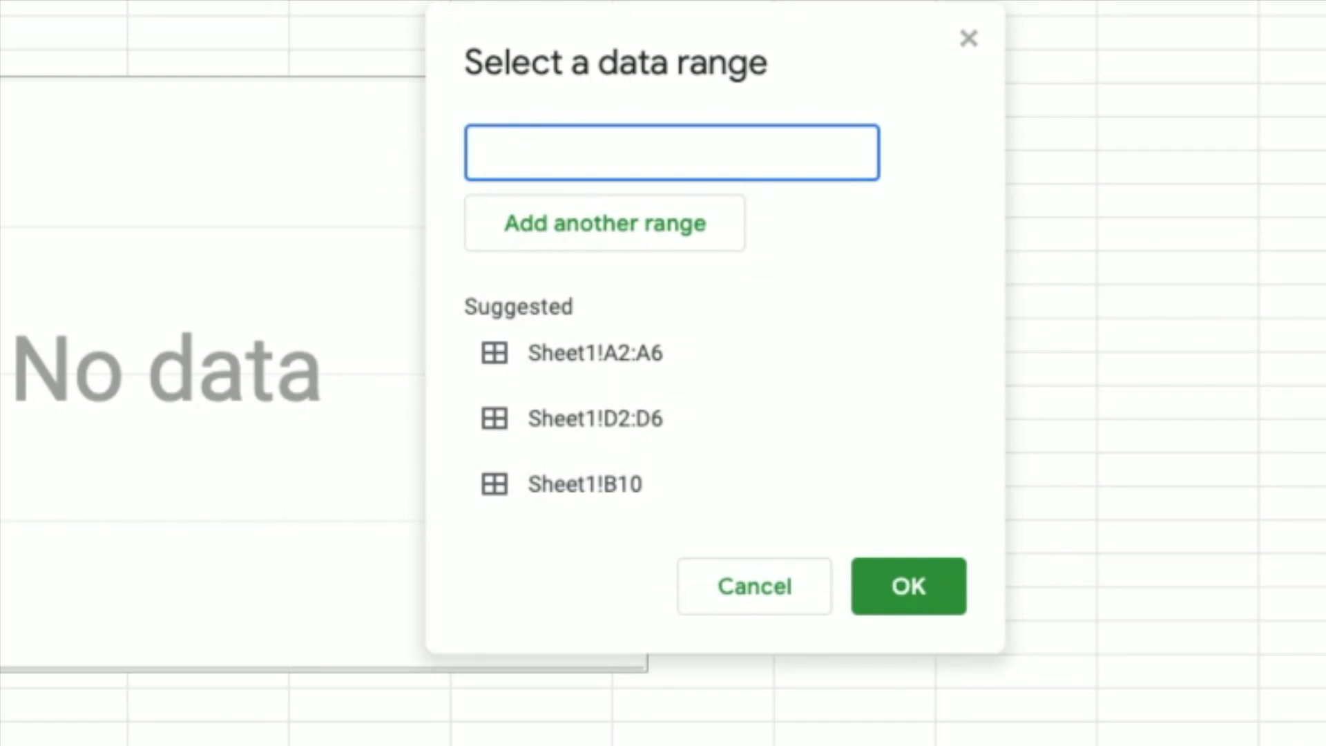
pyautogui.moveTo(4, 3); pyautogui.dragTo(3, 69)
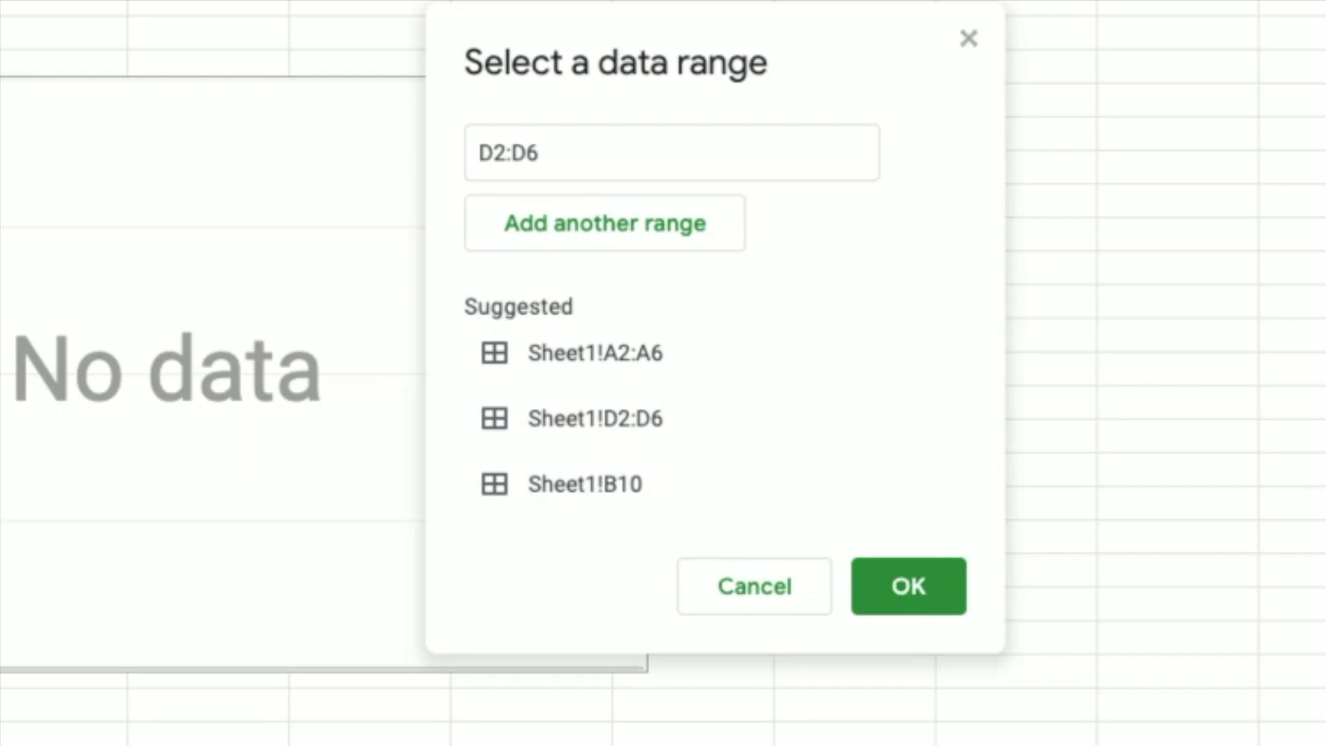
pyautogui.click(913, 591)
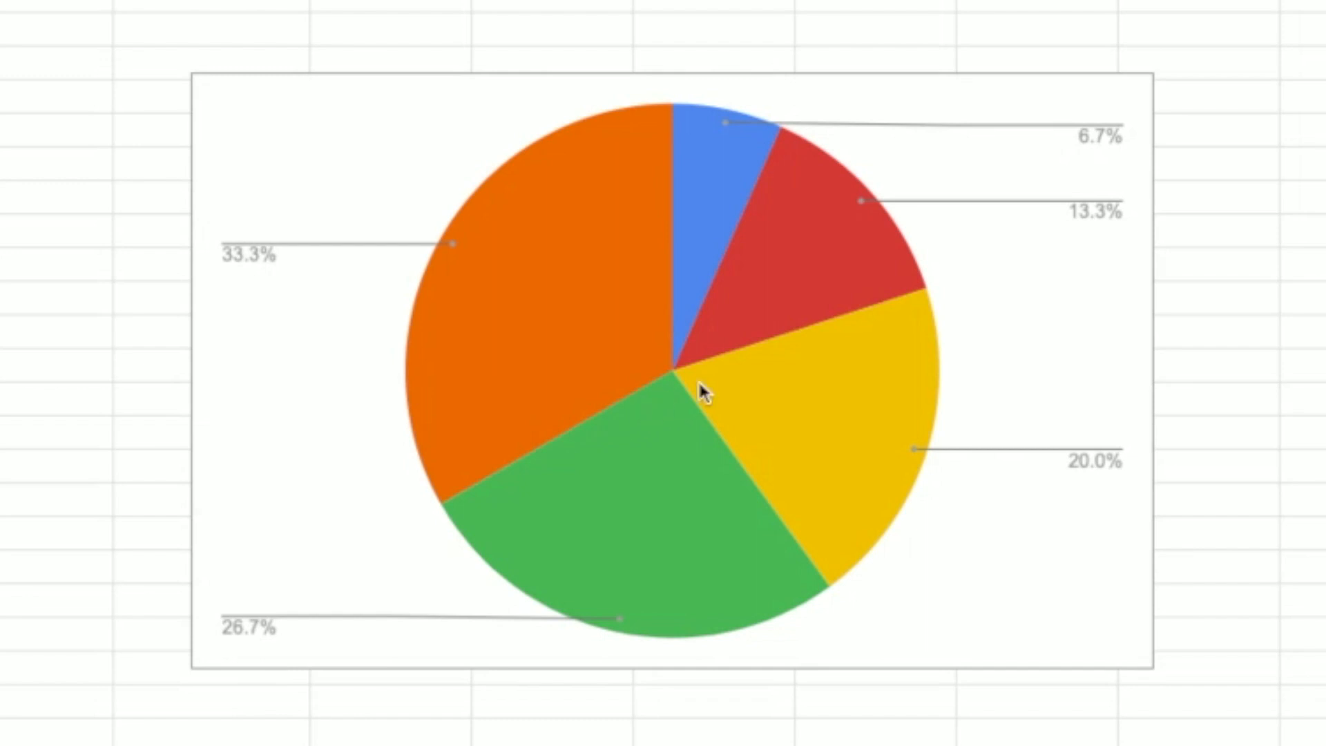
pyautogui.click(969, 105)
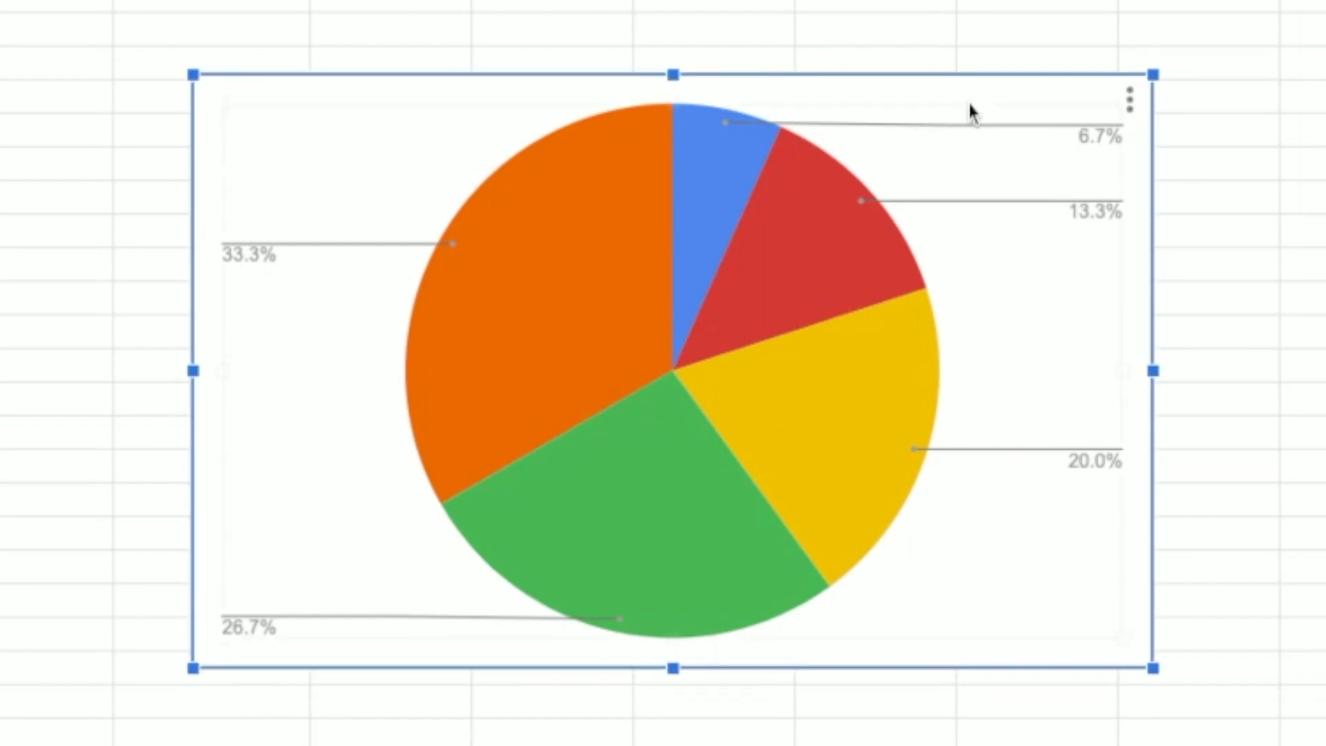
pyautogui.moveTo(1037, 95); pyautogui.dragTo(589, 0)
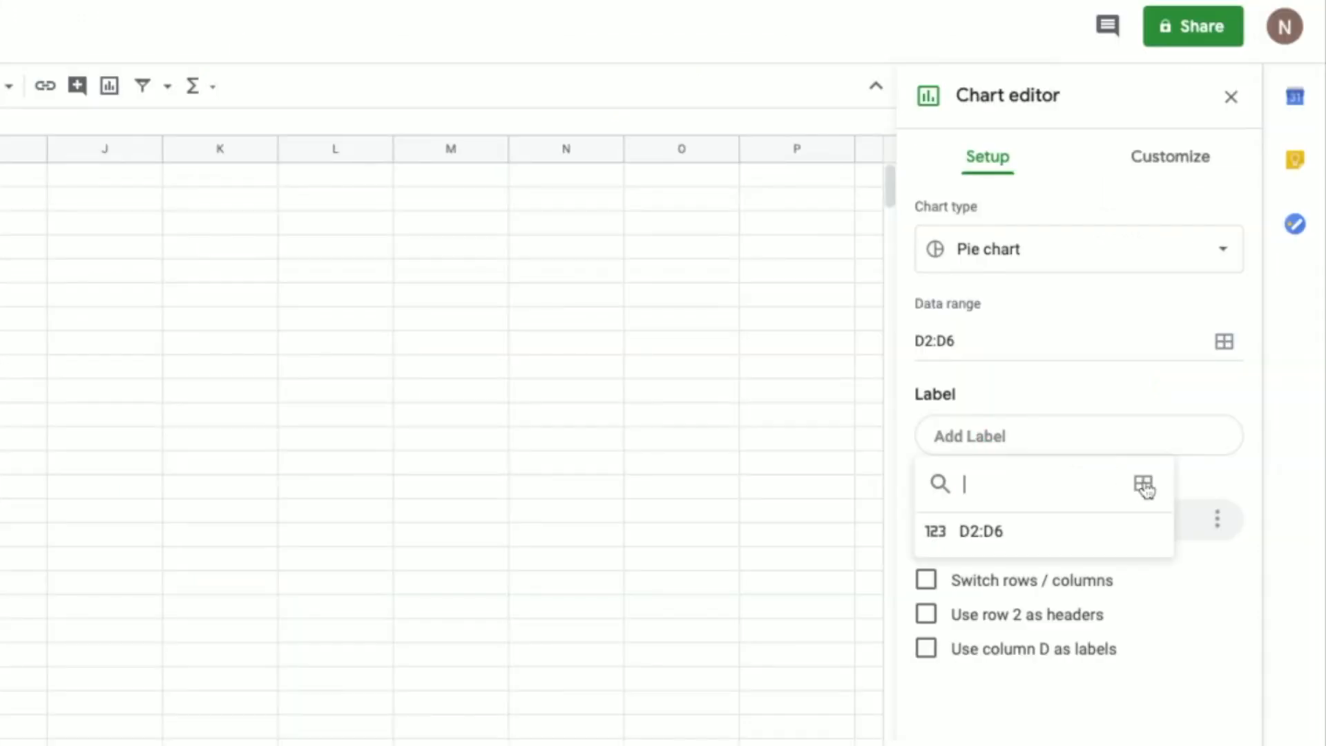
# Label the pie chart slices with the stock symbols in A2:A6
pyautogui.click(1143, 486)
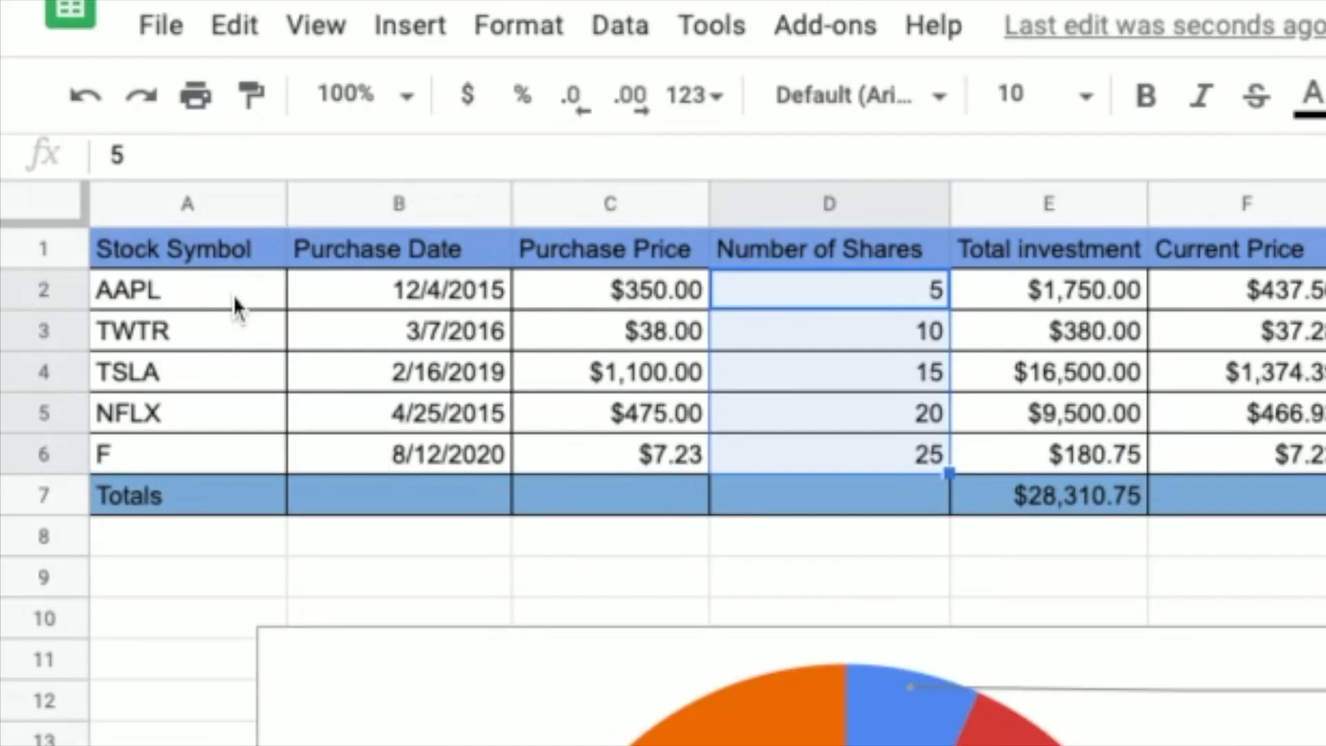
pyautogui.click(234, 295)
pyautogui.hotkey('shift', 'Down')
pyautogui.hotkey('shift', 'Down')
pyautogui.hotkey('shift', 'Down')
pyautogui.hotkey('shift', 'Down')
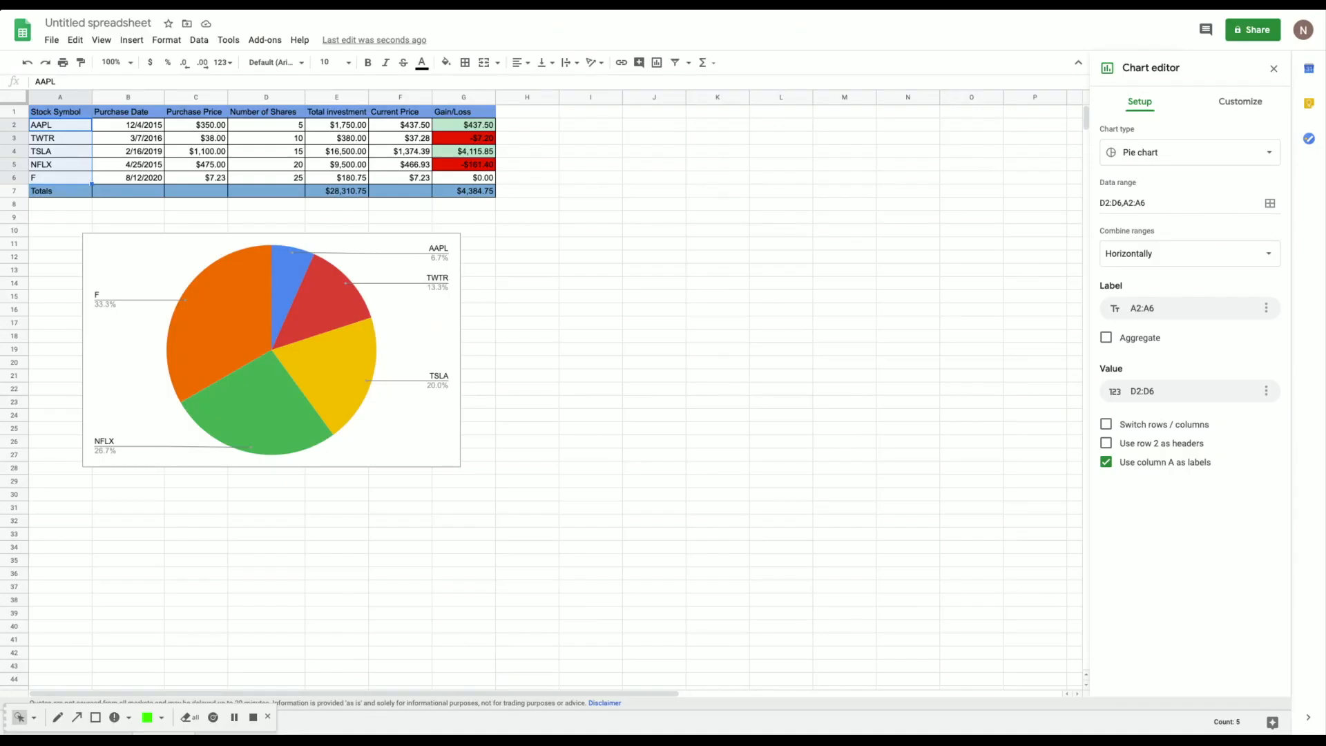
# Give the pie chart the title "Stock Shares" and center-align the title
pyautogui.click(390, 277)
pyautogui.click(483, 309)
pyautogui.click(370, 272)
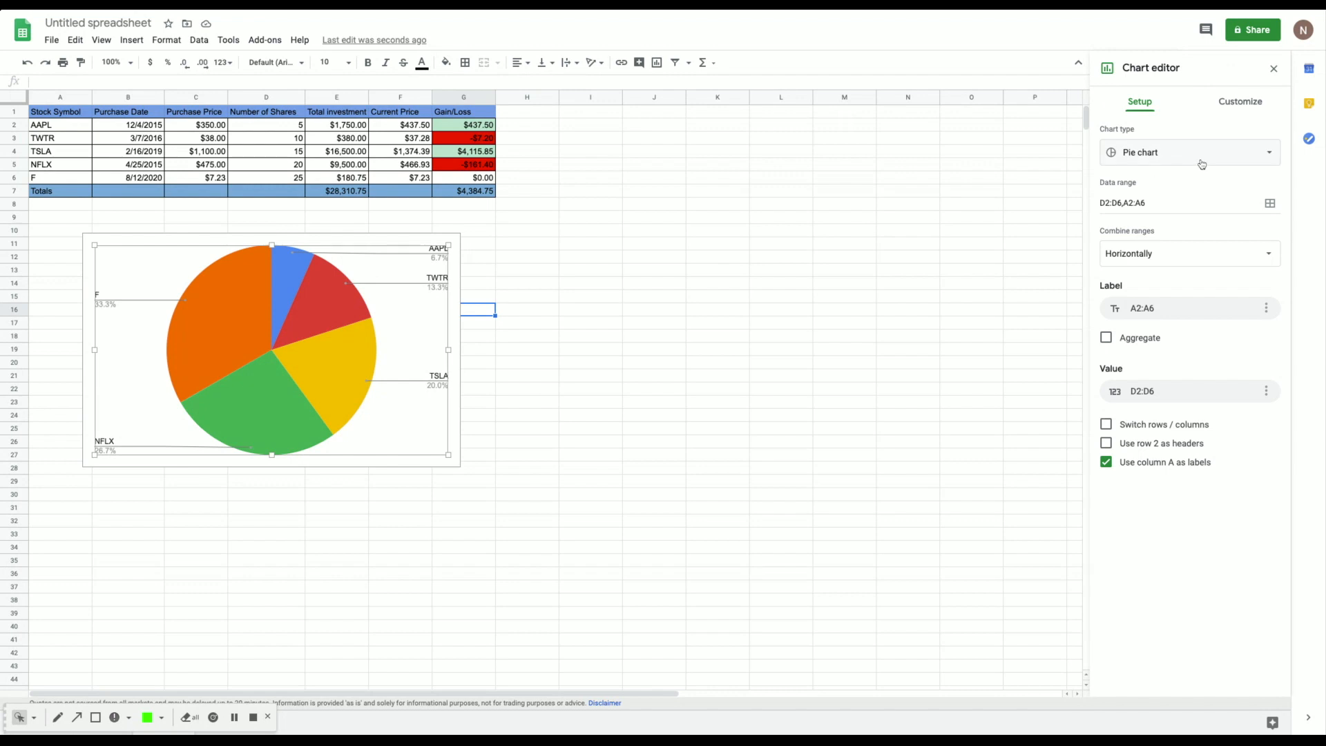
pyautogui.click(1236, 108)
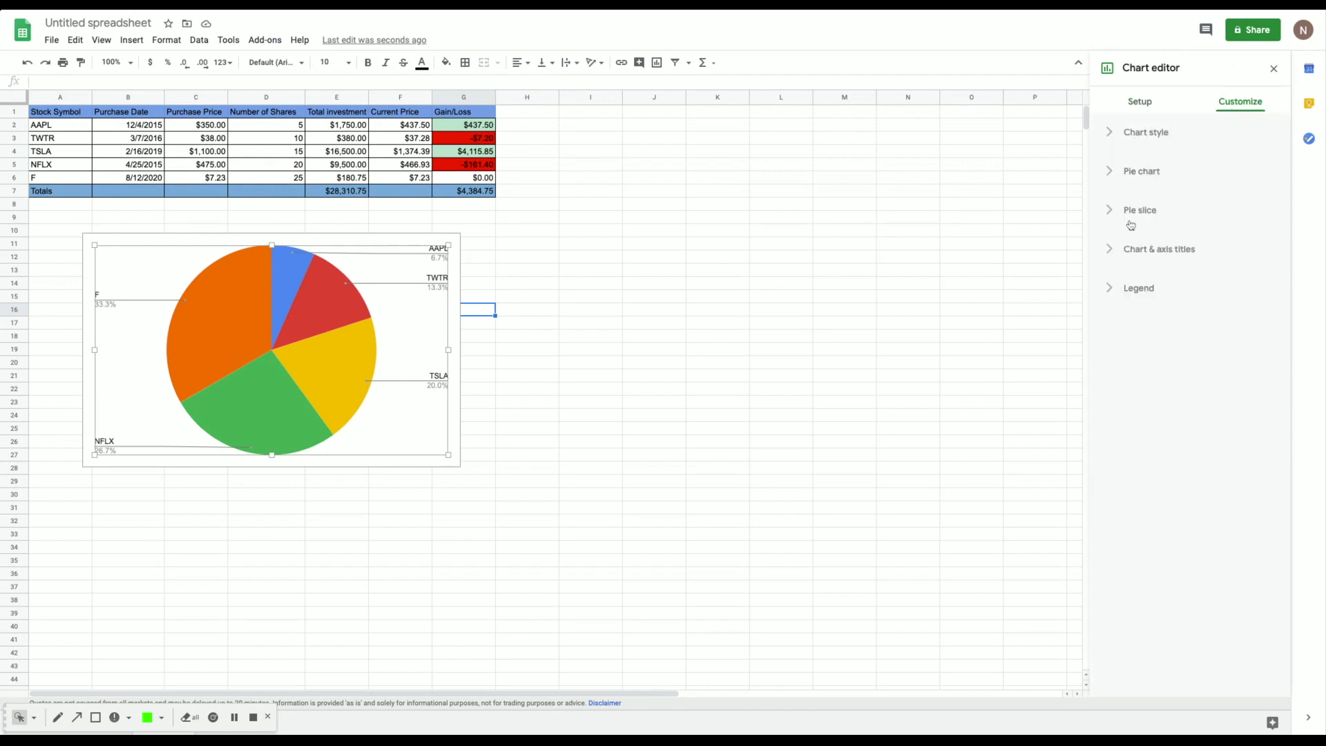
pyautogui.click(1111, 252)
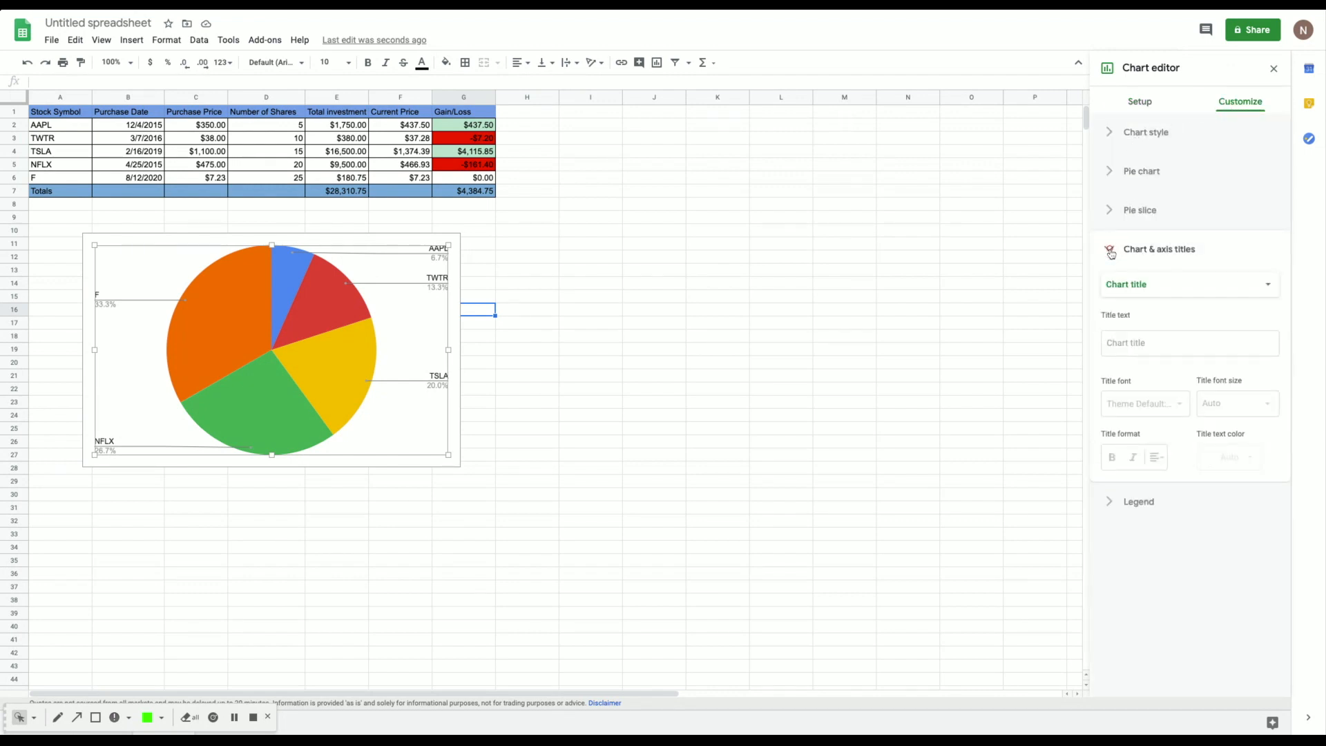
pyautogui.click(1111, 252)
pyautogui.click(1147, 249)
pyautogui.click(1140, 343)
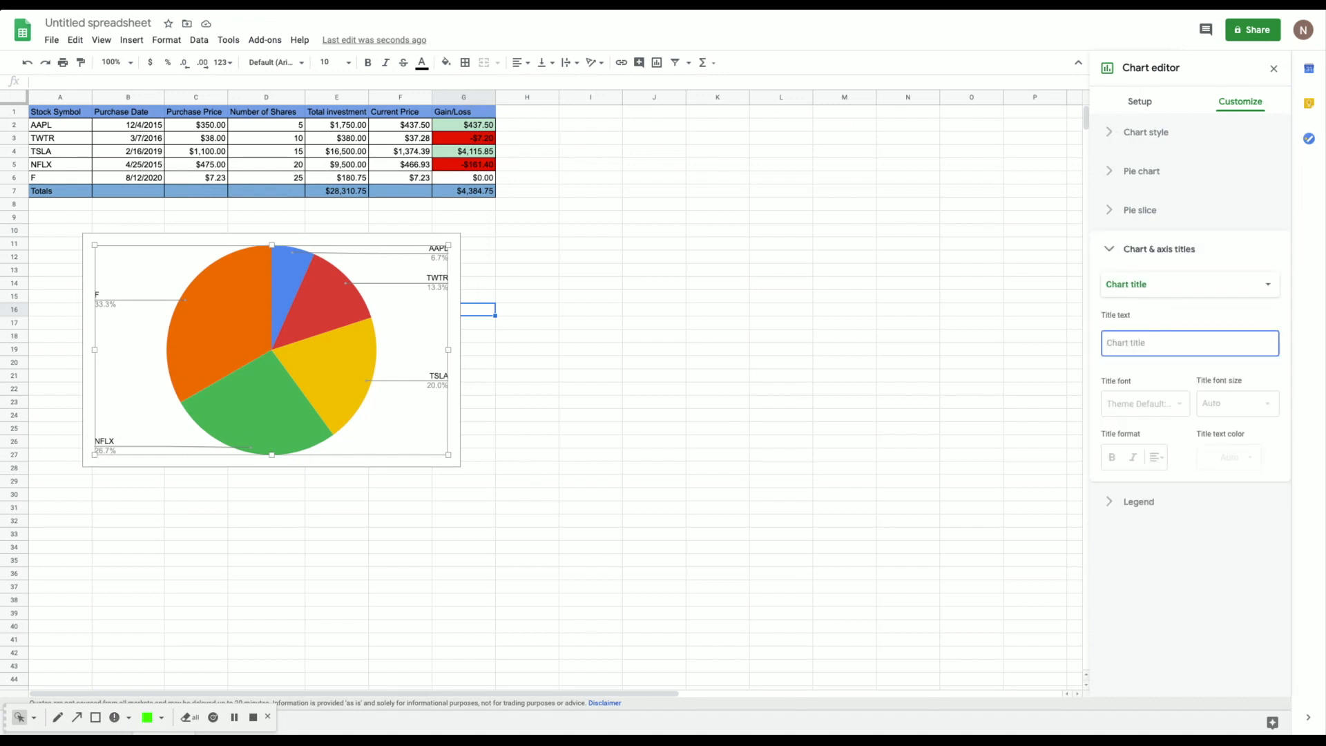
pyautogui.write('Stock Shares')
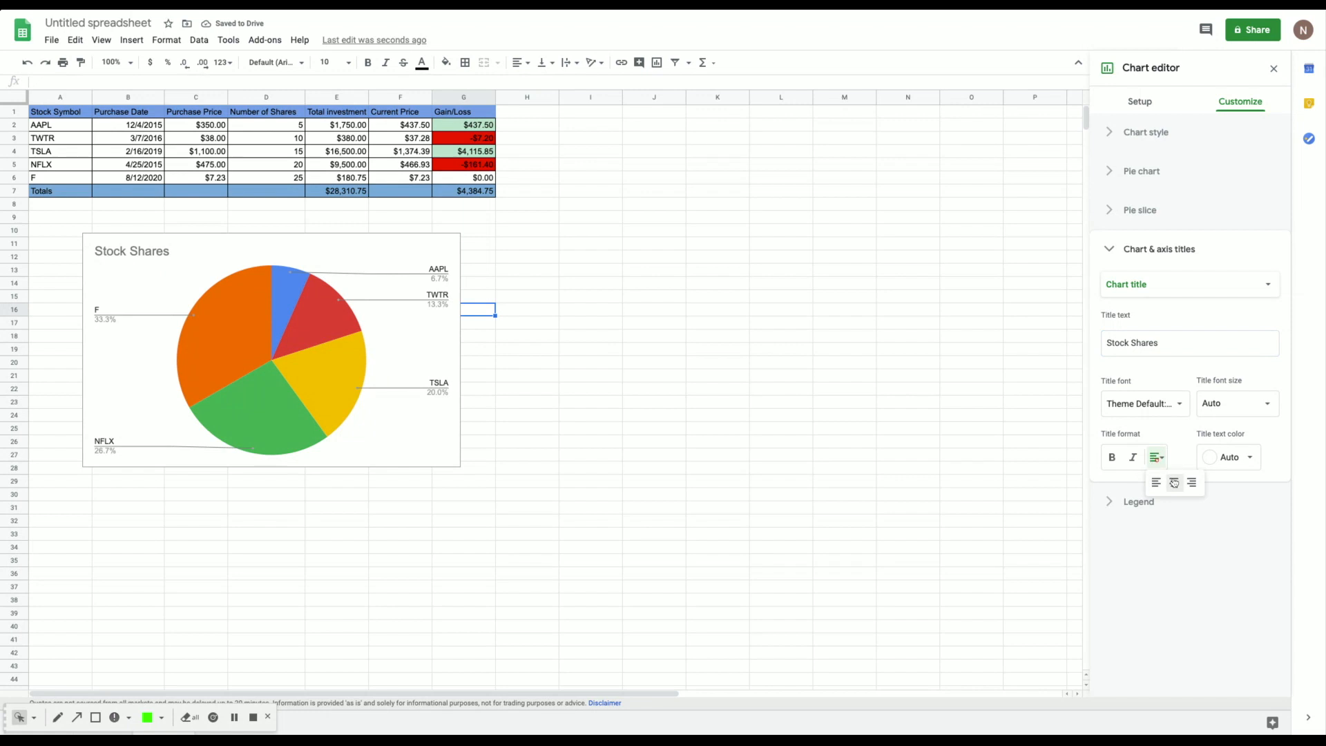
pyautogui.click(1174, 482)
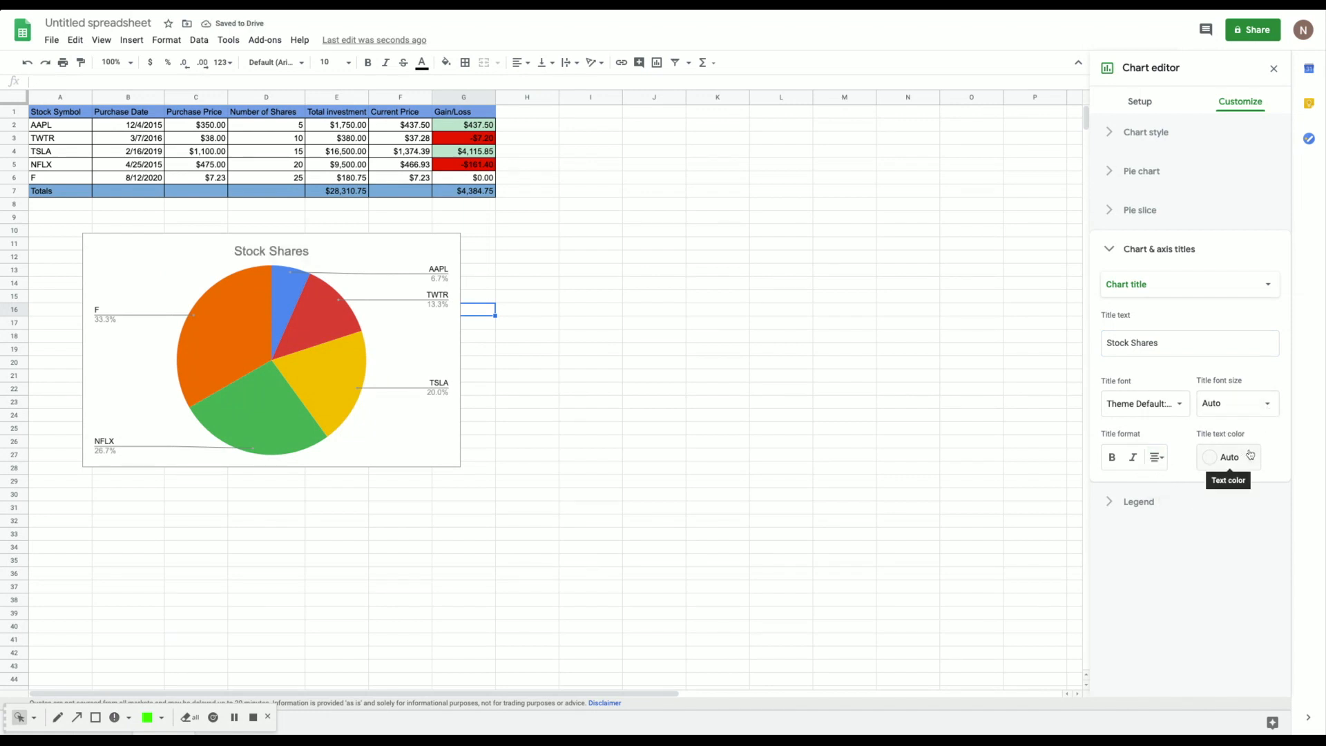
pyautogui.click(555, 322)
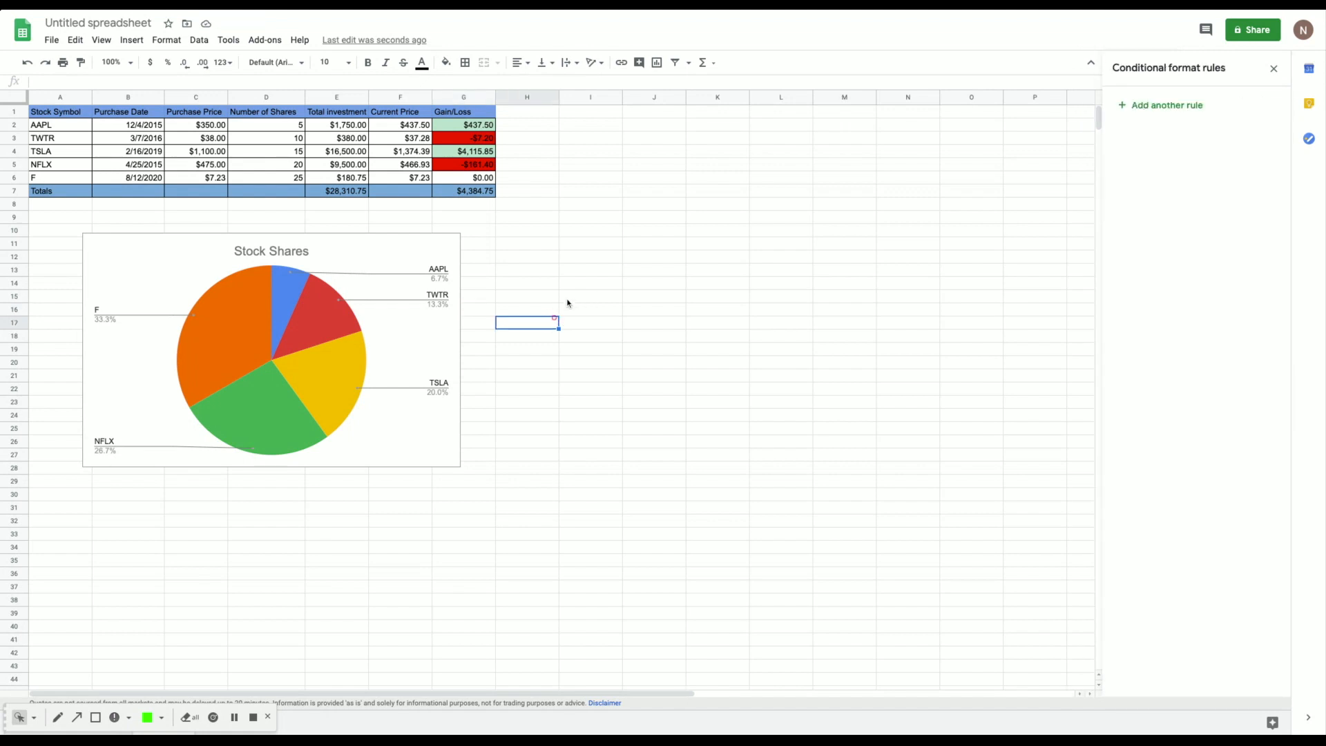